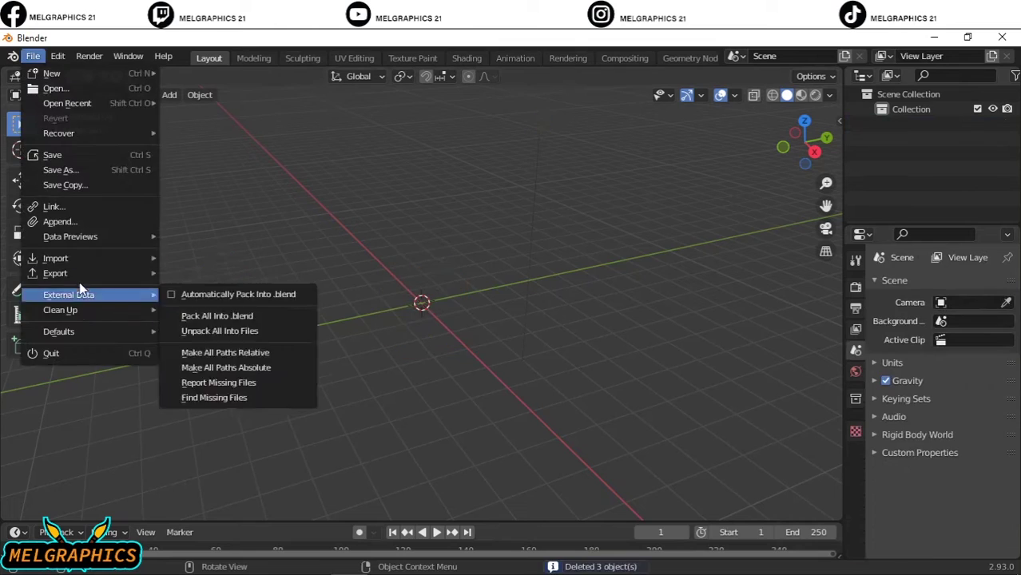
# Import the Chibi FBX character model from the blender folder.
pyautogui.click(164, 241)
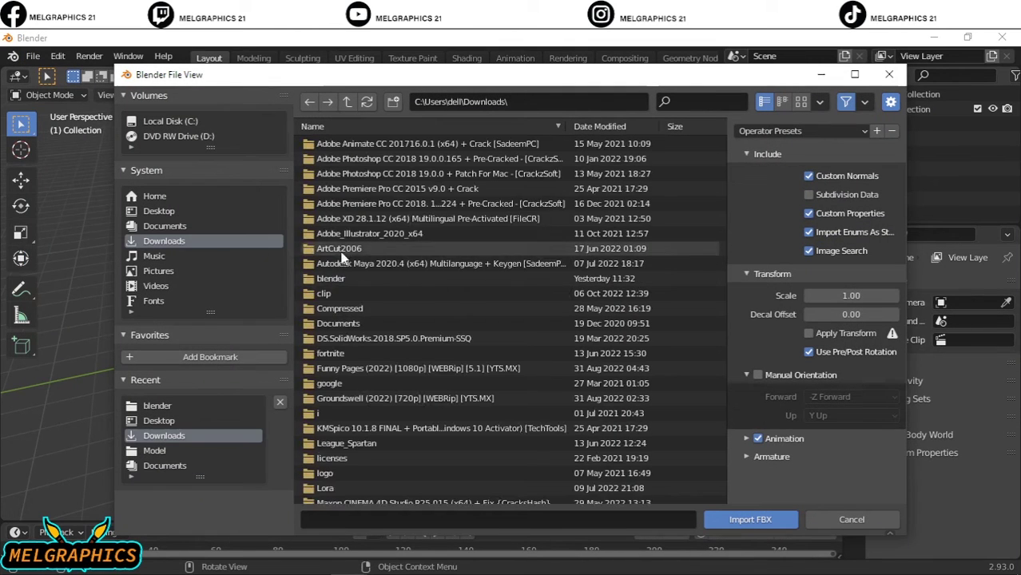
pyautogui.doubleClick(354, 277)
pyautogui.click(376, 204)
pyautogui.click(718, 519)
# Frame the imported Retopology character and check its mesh normals settings.
pyautogui.press('KP_Decimal')
pyautogui.press('KP_1')
pyautogui.scroll(3, 462, 212)
pyautogui.scroll(-5, 655, 356)
pyautogui.moveTo(826, 206); pyautogui.dragTo(667, 205)
pyautogui.press('Home')
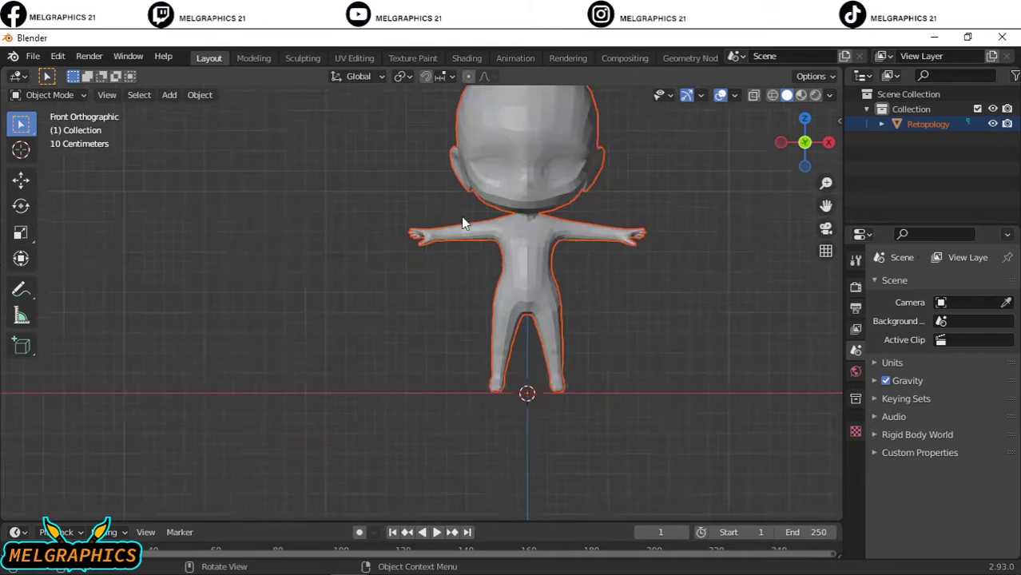
pyautogui.scroll(3, 469, 218)
pyautogui.click(927, 124)
pyautogui.click(855, 530)
pyautogui.scroll(-1, 879, 540)
pyautogui.click(877, 511)
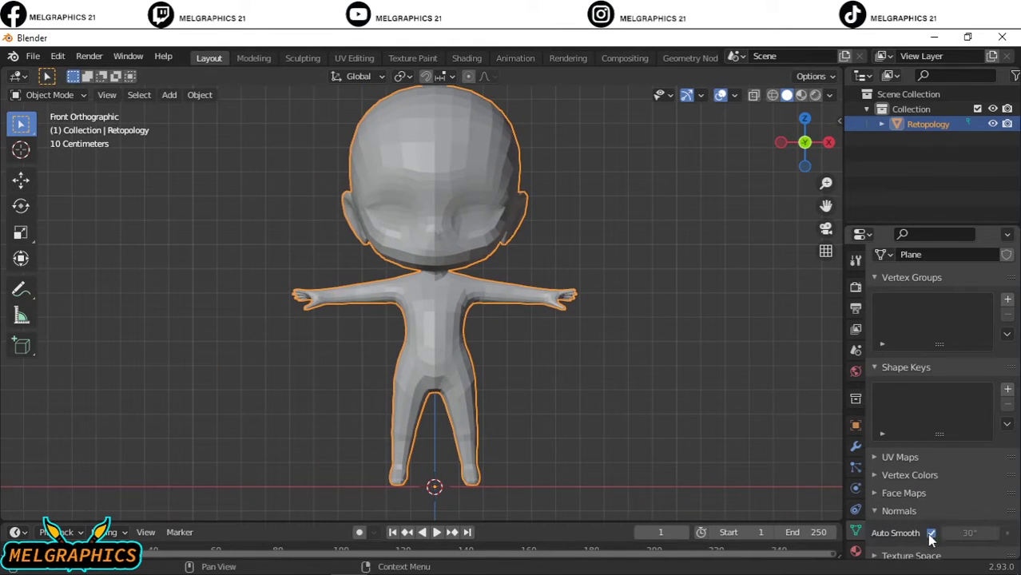
pyautogui.hotkey('alt', 'a')
# Import the poster image from the Desktop as an image plane.
pyautogui.click(33, 56)
pyautogui.click(191, 255)
pyautogui.click(158, 420)
pyautogui.doubleClick(375, 296)
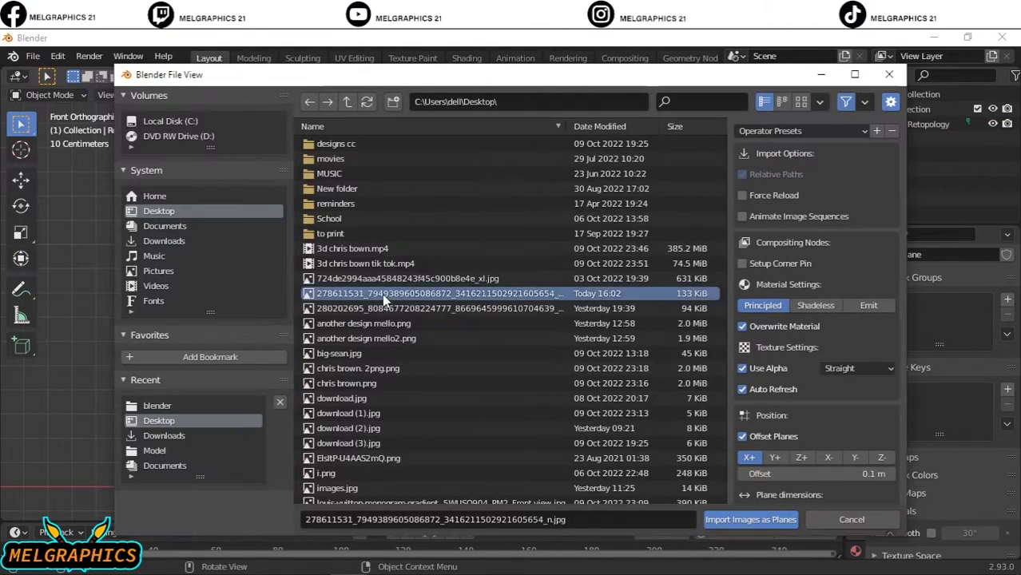
# Rotate the poster 90° on X, place it upper left, and enlarge it.
pyautogui.press('r')
pyautogui.press('x')
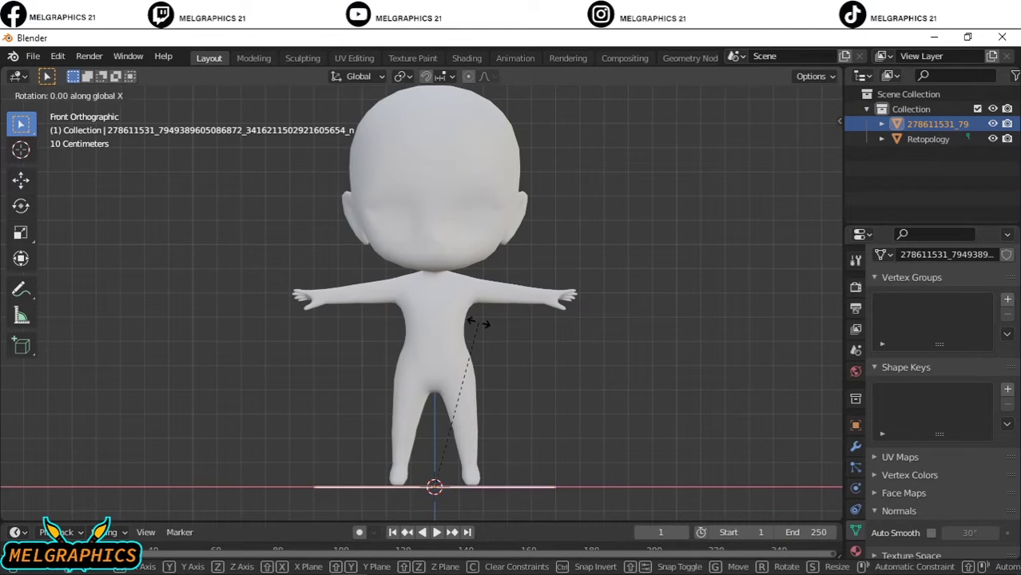
pyautogui.press('9')
pyautogui.press('0')
pyautogui.press('Return')
pyautogui.press('g')
pyautogui.click(283, 316)
pyautogui.press('s')
pyautogui.click(356, 368)
pyautogui.click(431, 336)
pyautogui.scroll(3, 432, 335)
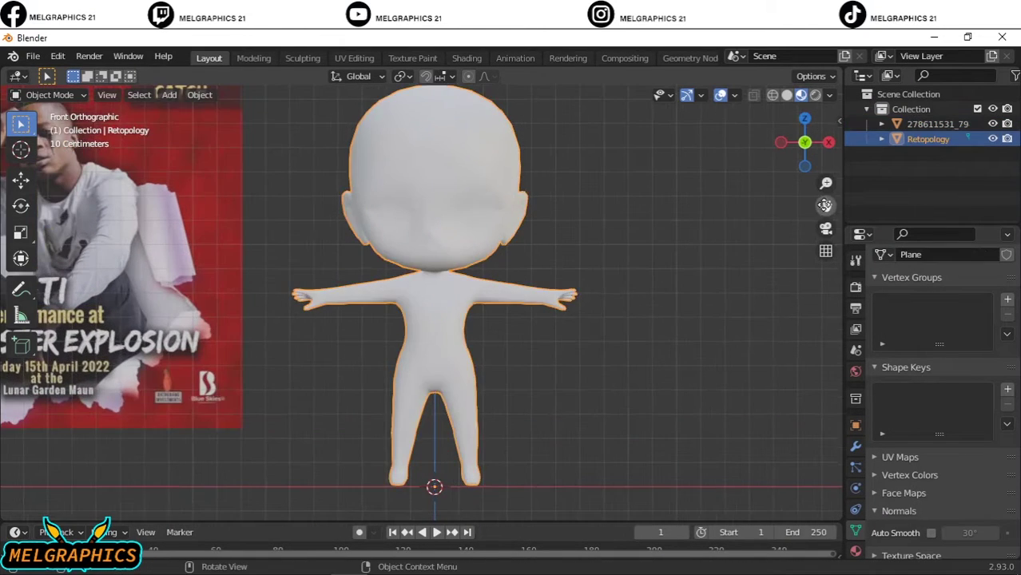
pyautogui.keyDown('shift'); pyautogui.moveTo(543, 221); pyautogui.dragTo(674, 221, button='middle'); pyautogui.keyUp('shift')
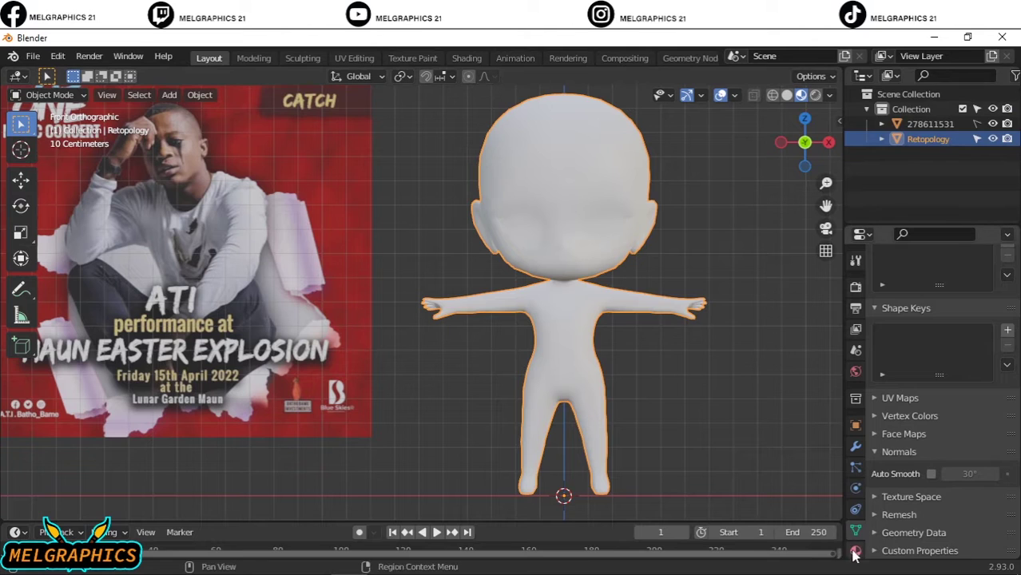
# Create a new material for the character with a skin-tone base colour.
pyautogui.click(855, 549)
pyautogui.click(942, 347)
pyautogui.click(969, 502)
pyautogui.click(947, 359)
# Inspect the character mesh in Edit Mode and Sculpt Mode with wireframe shading.
pyautogui.press('KP_Decimal')
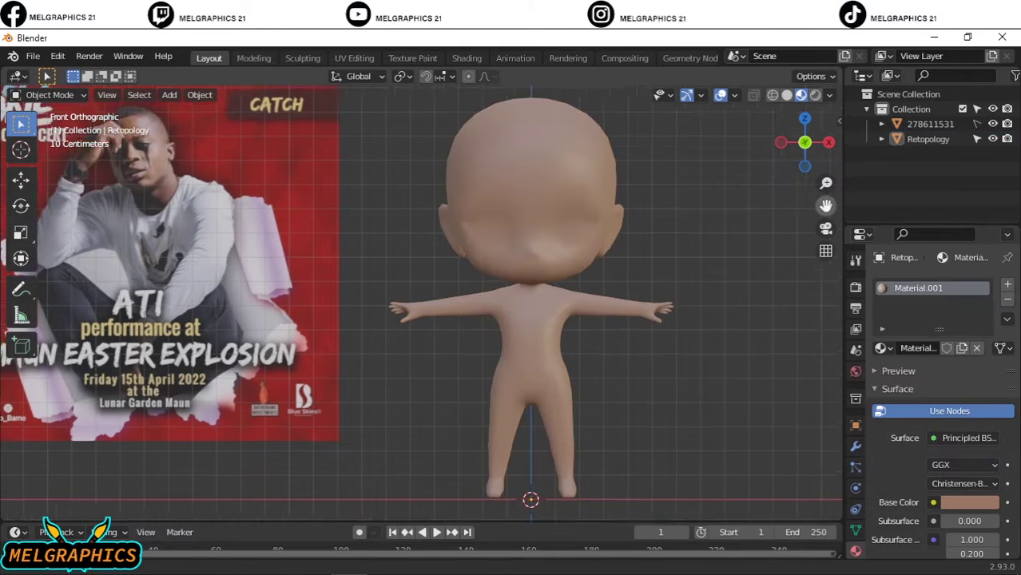
pyautogui.click(48, 94)
pyautogui.click(36, 126)
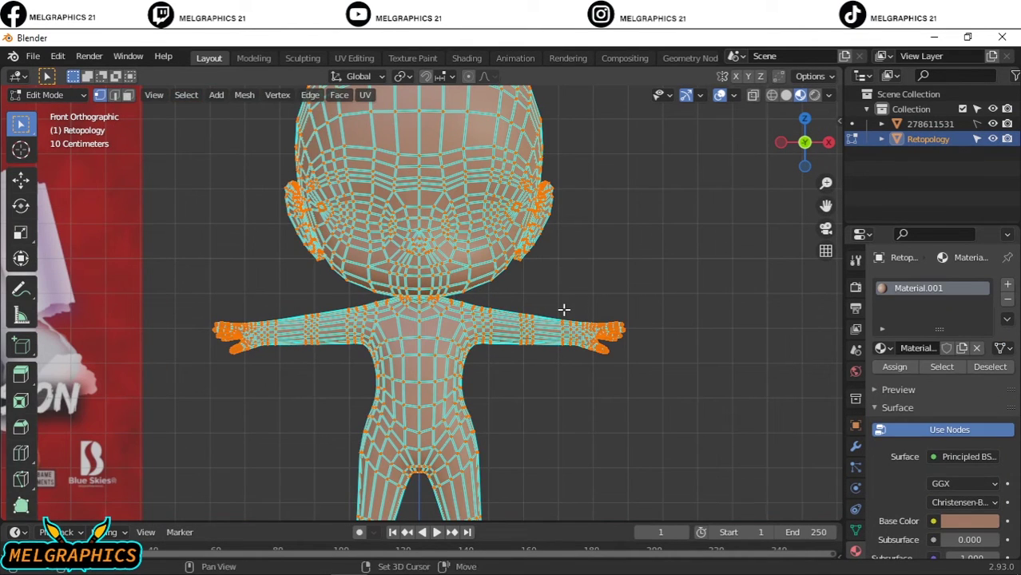
pyautogui.press('Tab')
pyautogui.click(49, 94)
pyautogui.click(36, 140)
pyautogui.hotkey('shift', 'z')
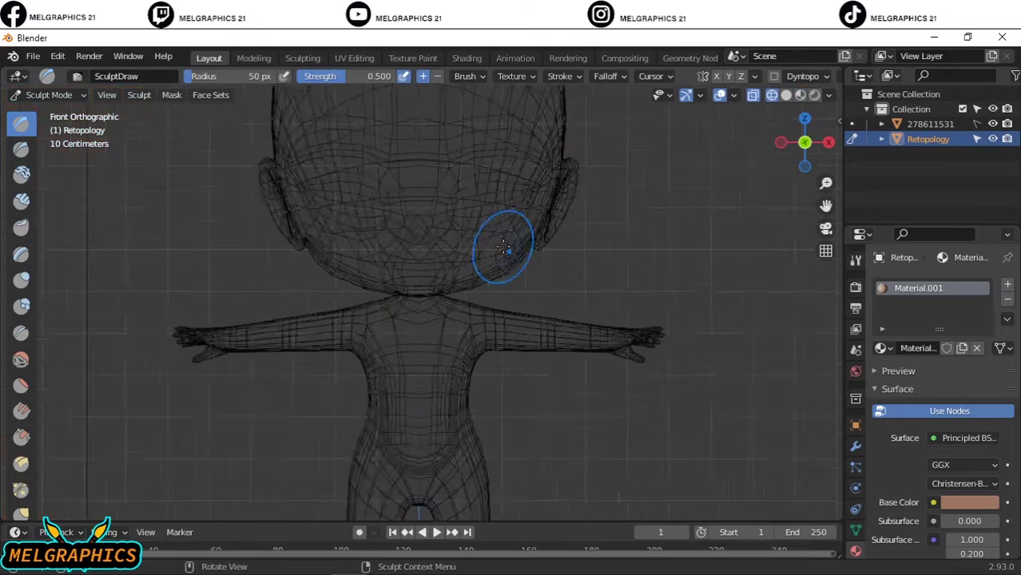
pyautogui.scroll(2, 503, 249)
# Return to Object Mode with solid shading and orbit around the front view.
pyautogui.click(48, 94)
pyautogui.click(36, 111)
pyautogui.hotkey('shift', 'z')
pyautogui.moveTo(500, 250)
pyautogui.mouseDown(button='middle')
pyautogui.moveTo(644, 254)
pyautogui.moveTo(439, 225)
pyautogui.moveTo(511, 199)
pyautogui.mouseUp(button='middle')
pyautogui.hotkey('ctrl', 'Tab')
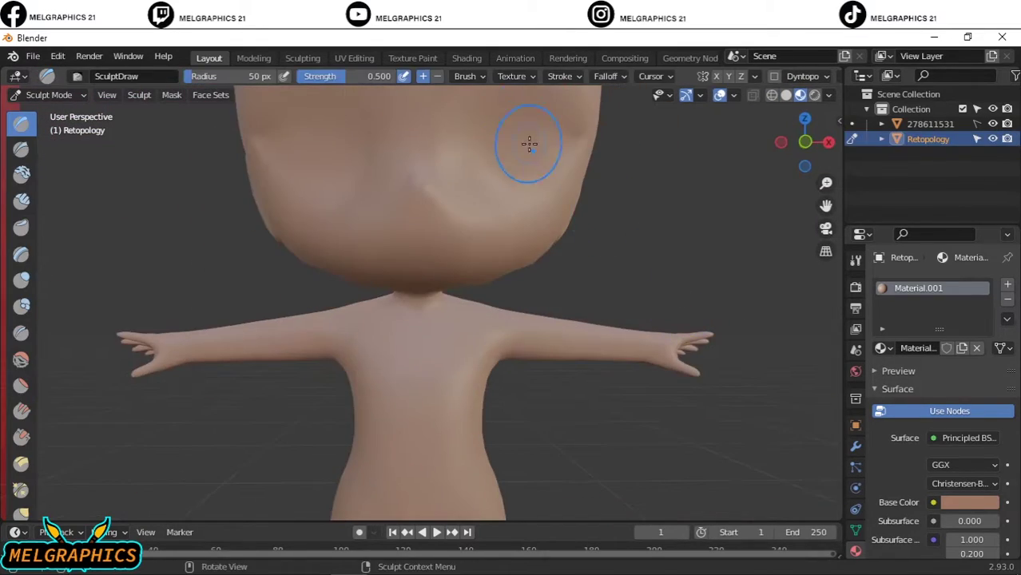
pyautogui.press('KP_1')
pyautogui.moveTo(503, 155); pyautogui.dragTo(436, 150, button='middle')
pyautogui.press('KP_1')
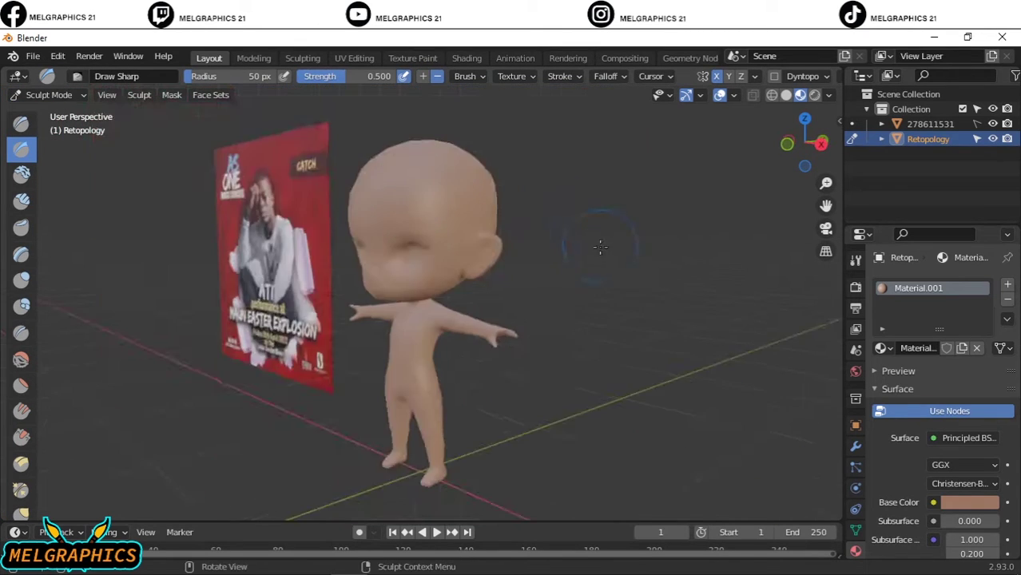
pyautogui.hotkey('ctrl', 'Tab')
pyautogui.hotkey('shift', 'a')
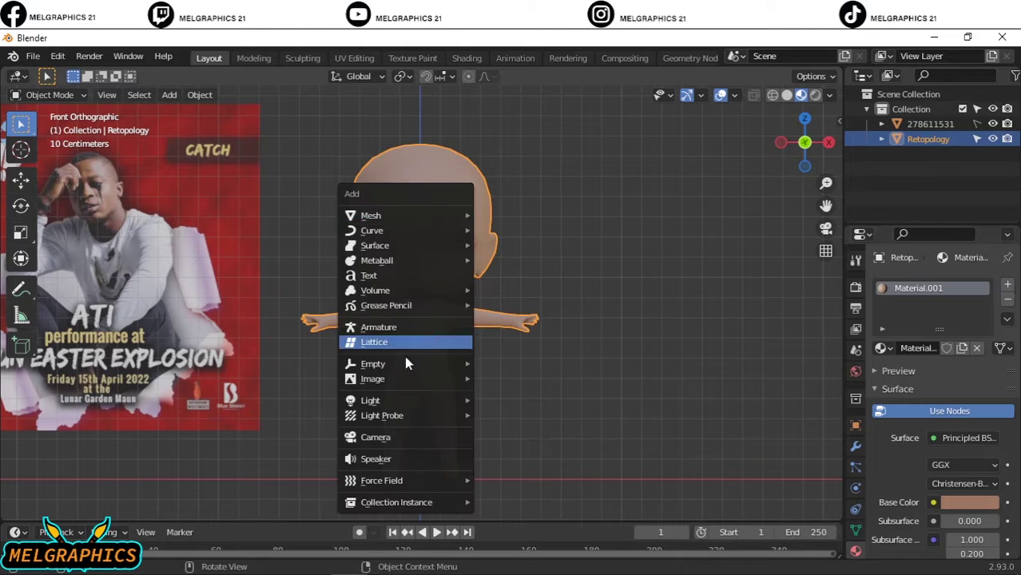
# Add a small UV sphere and move it to head height over the right eye.
pyautogui.click(522, 259)
pyautogui.press('s')
pyautogui.click(423, 494)
pyautogui.press('g')
pyautogui.press('z')
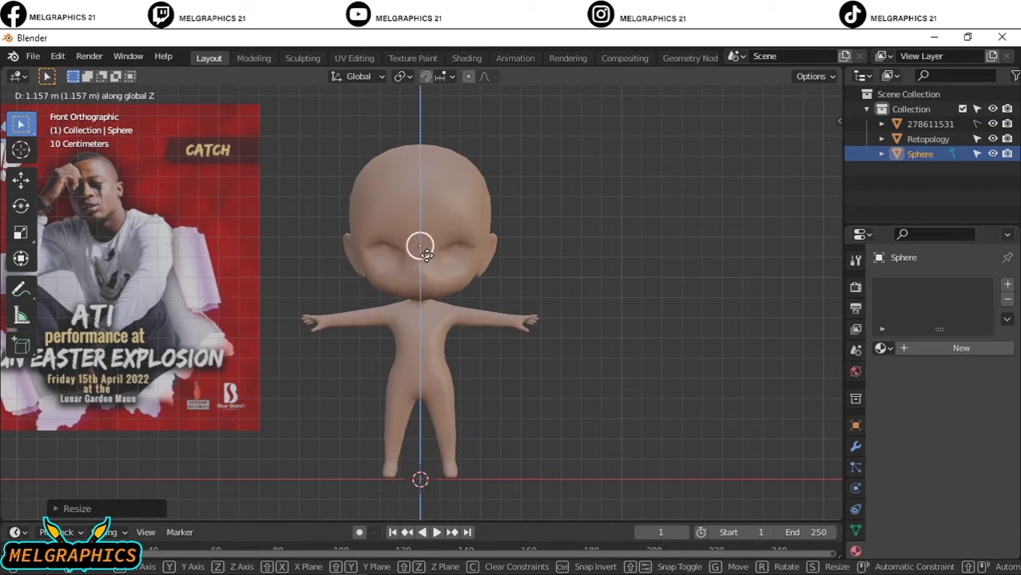
pyautogui.click(419, 232)
pyautogui.scroll(5, 434, 174)
pyautogui.press('g')
pyautogui.click(530, 149)
# Position the eyeball sideways and forward onto the front of the face.
pyautogui.press('g')
pyautogui.press('x')
pyautogui.click(511, 136)
pyautogui.press('KP_3')
pyautogui.press('g')
pyautogui.press('y')
pyautogui.click(400, 182)
pyautogui.press('KP_1')
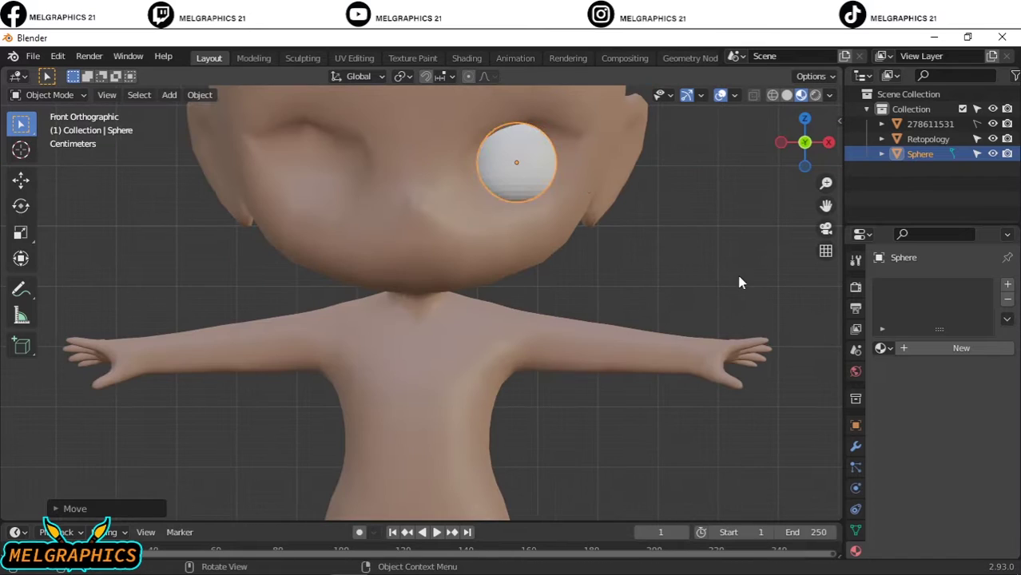
# Add a Mirror modifier using the Retopology body and shade the eyeball smooth.
pyautogui.click(855, 446)
pyautogui.click(916, 284)
pyautogui.click(699, 456)
pyautogui.click(988, 388)
pyautogui.click(419, 155)
pyautogui.rightClick(470, 161)
pyautogui.click(469, 158)
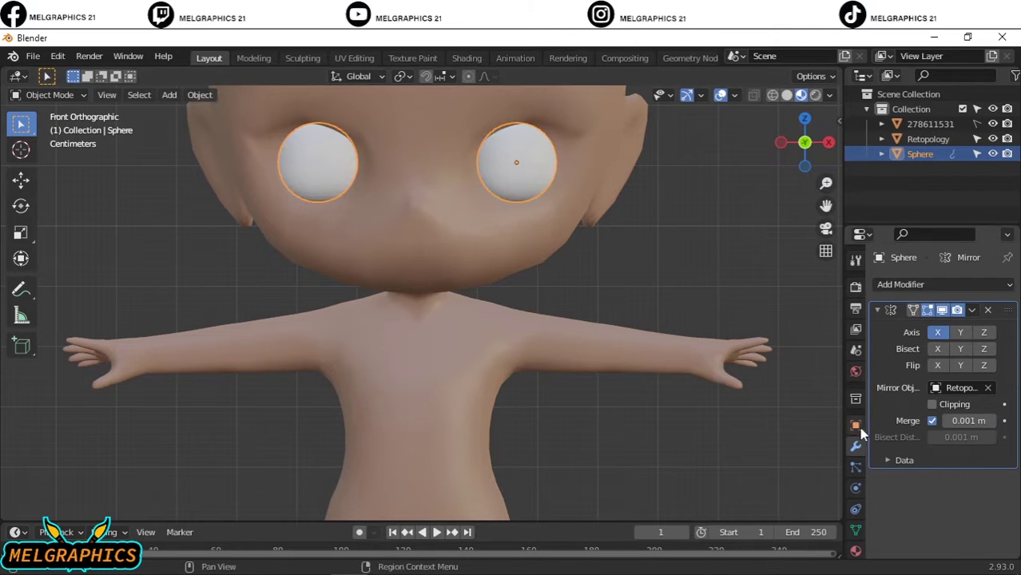
pyautogui.click(855, 551)
pyautogui.scroll(-4, 625, 265)
pyautogui.hotkey('shift', 'a')
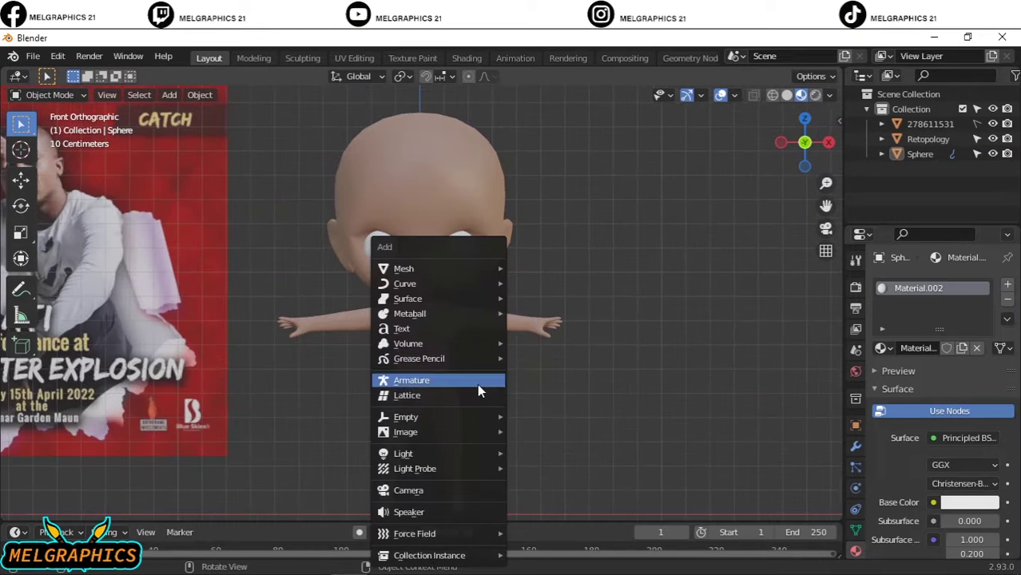
# Add a smaller UV sphere, stretch it to 0.080 on Z, and scale it 0.7.
pyautogui.click(599, 315)
pyautogui.press('s')
pyautogui.click(423, 447)
pyautogui.press('g')
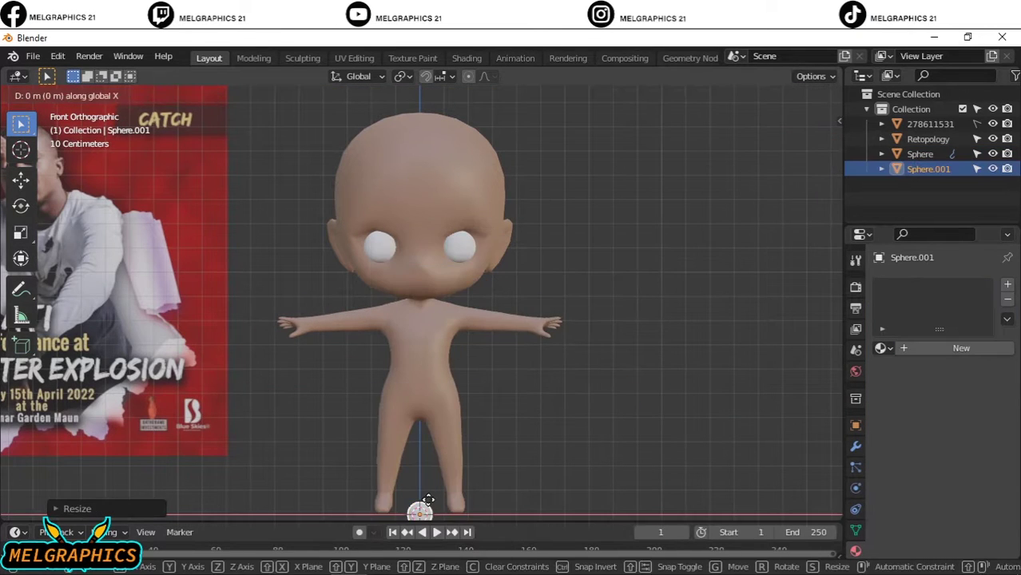
pyautogui.click(420, 247)
pyautogui.scroll(3, 422, 224)
pyautogui.press('KP_Decimal')
pyautogui.press('n')
pyautogui.moveTo(739, 320); pyautogui.dragTo(767, 320)
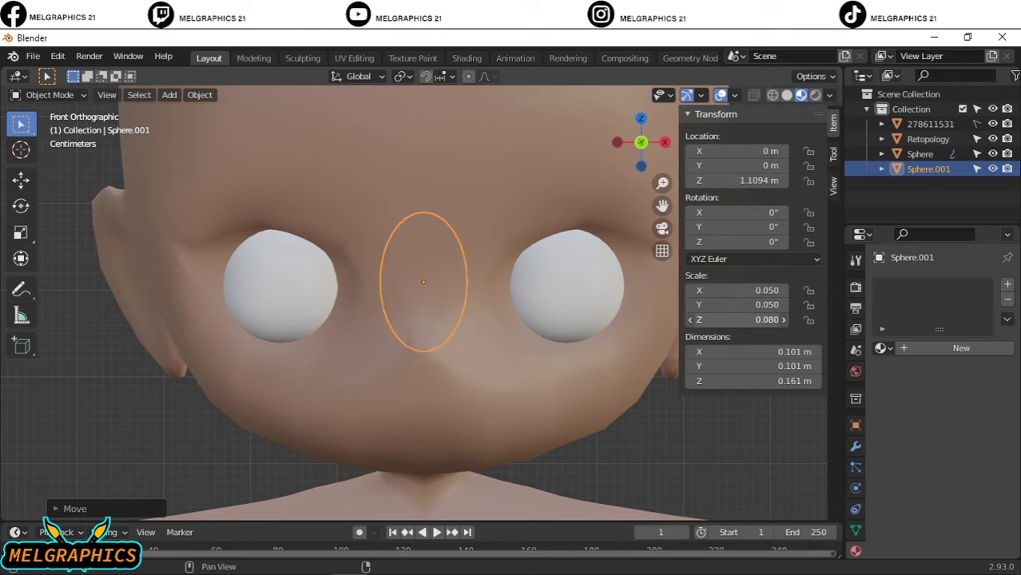
pyautogui.press('s')
pyautogui.click(478, 267)
# Move the pupil over the right eye and onto the eyeball's front surface.
pyautogui.press('g')
pyautogui.press('x')
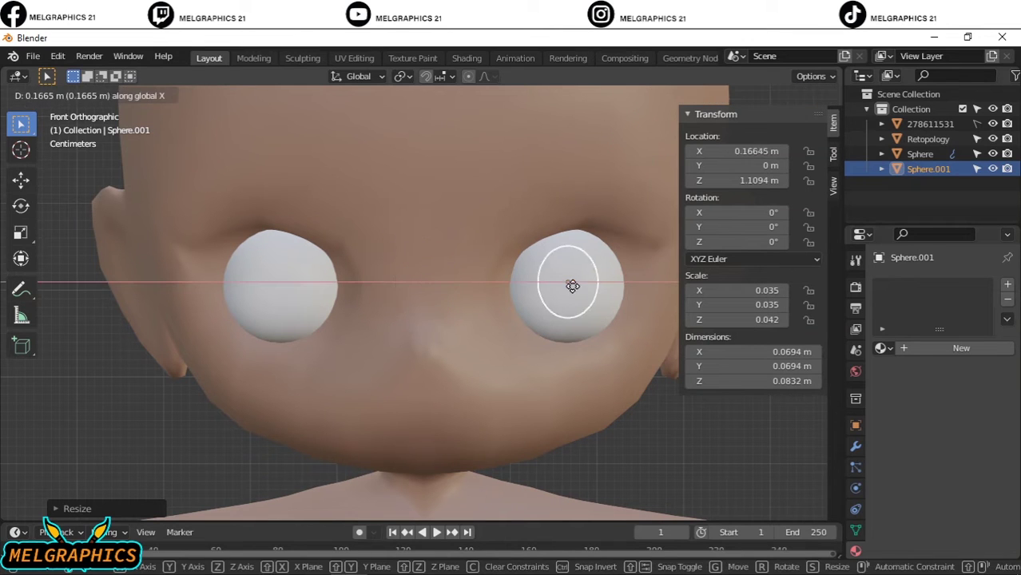
pyautogui.click(574, 290)
pyautogui.press('KP_3')
pyautogui.press('g')
pyautogui.press('y')
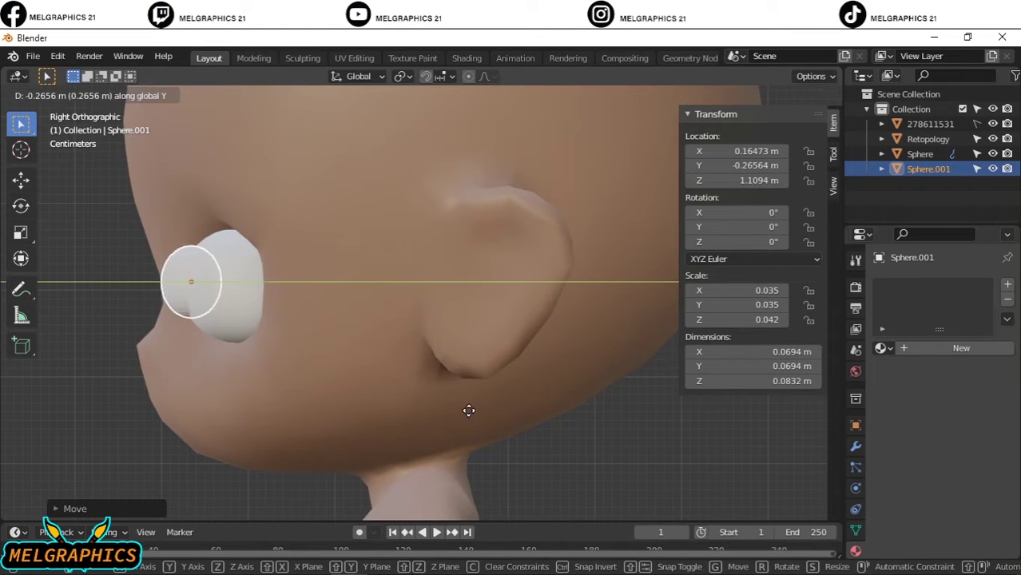
pyautogui.click(469, 411)
pyautogui.press('KP_1')
# Give the pupil a new dark material and smooth shading.
pyautogui.click(961, 347)
pyautogui.click(970, 499)
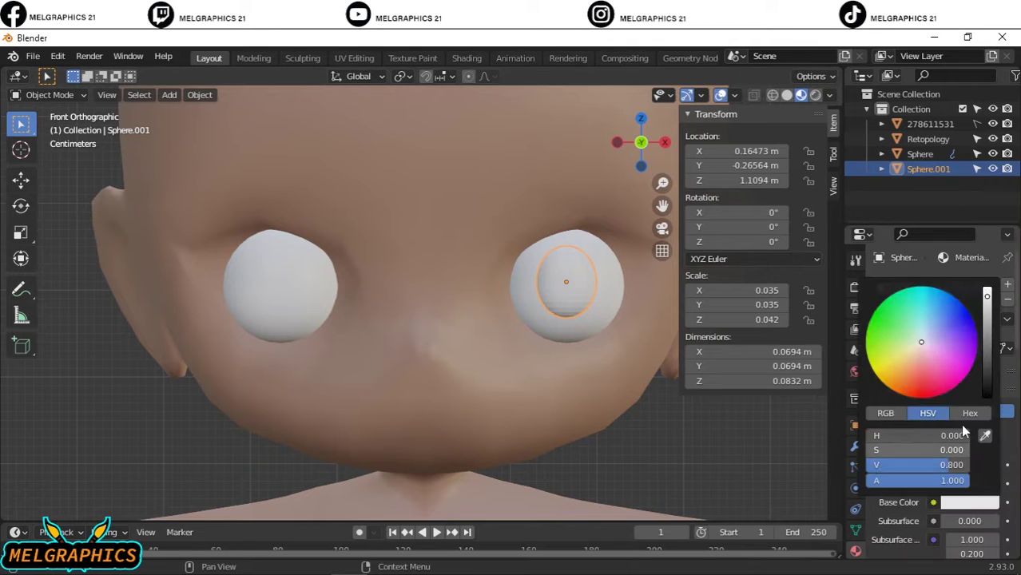
pyautogui.rightClick(503, 293)
pyautogui.click(503, 293)
pyautogui.click(855, 446)
pyautogui.click(943, 284)
# Mirror the pupil across the body, apply it, and set eyeball and pupil origins to geometry.
pyautogui.click(710, 458)
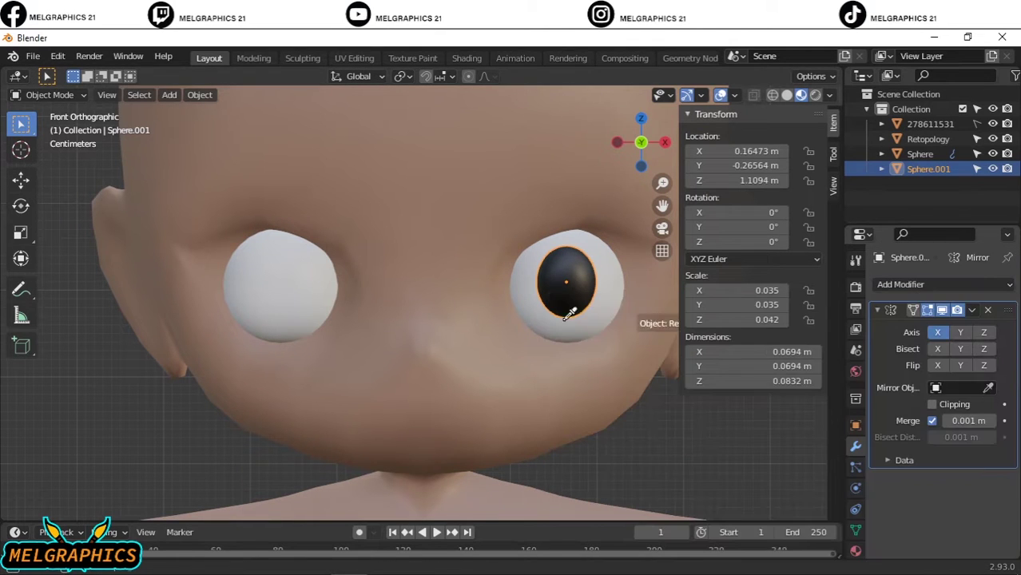
pyautogui.click(975, 333)
pyautogui.click(898, 328)
pyautogui.click(919, 153)
pyautogui.hotkey('ctrl', 'a')
pyautogui.rightClick(471, 263)
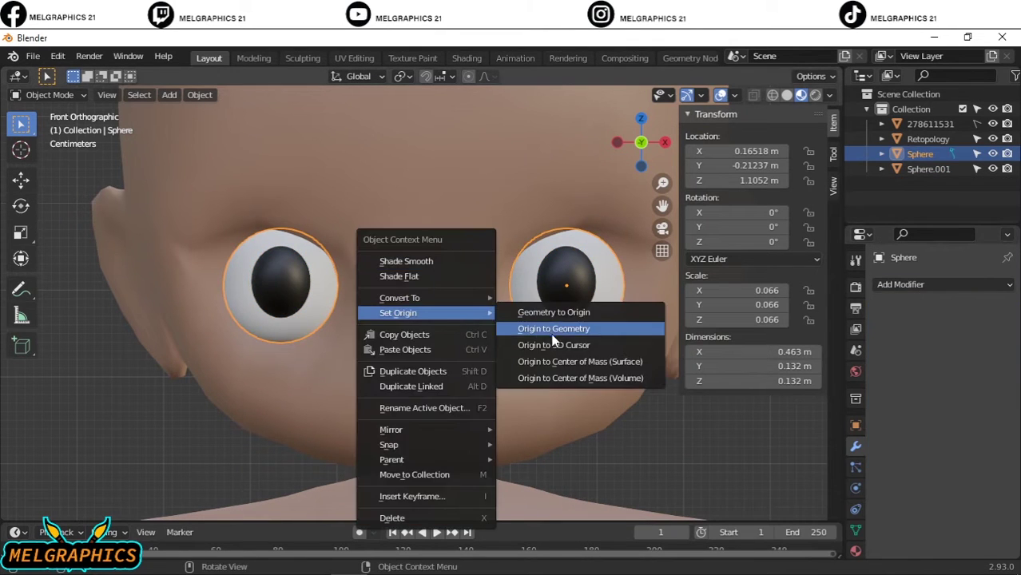
pyautogui.click(546, 326)
pyautogui.click(928, 168)
pyautogui.rightClick(343, 188)
pyautogui.click(511, 279)
# Select the character's body and switch it into Edit Mode.
pyautogui.scroll(-3, 496, 239)
pyautogui.click(495, 240)
pyautogui.scroll(-3, 495, 239)
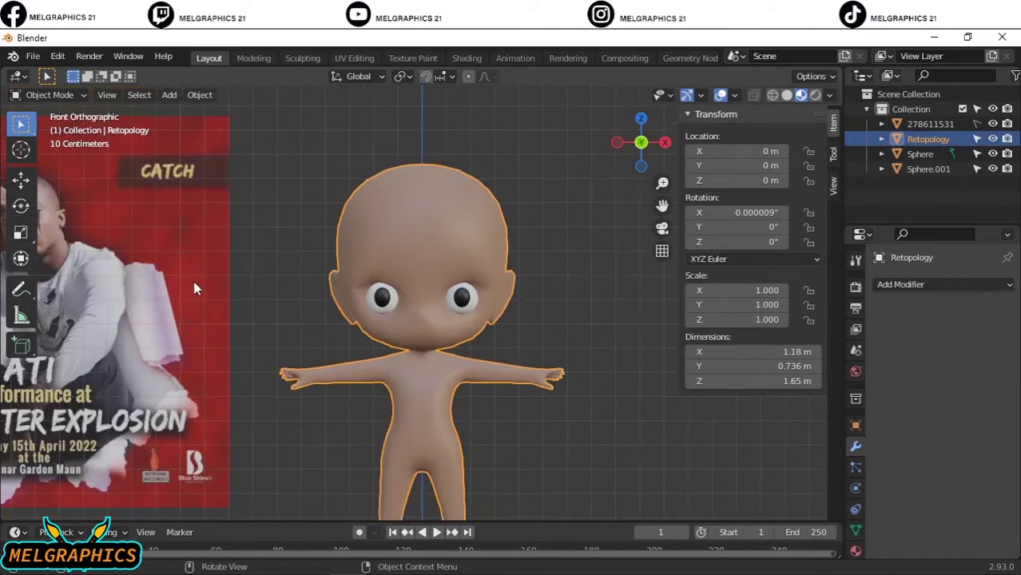
pyautogui.scroll(4, 320, 239)
pyautogui.click(50, 94)
pyautogui.click(48, 128)
pyautogui.scroll(2, 588, 365)
pyautogui.scroll(3, 588, 365)
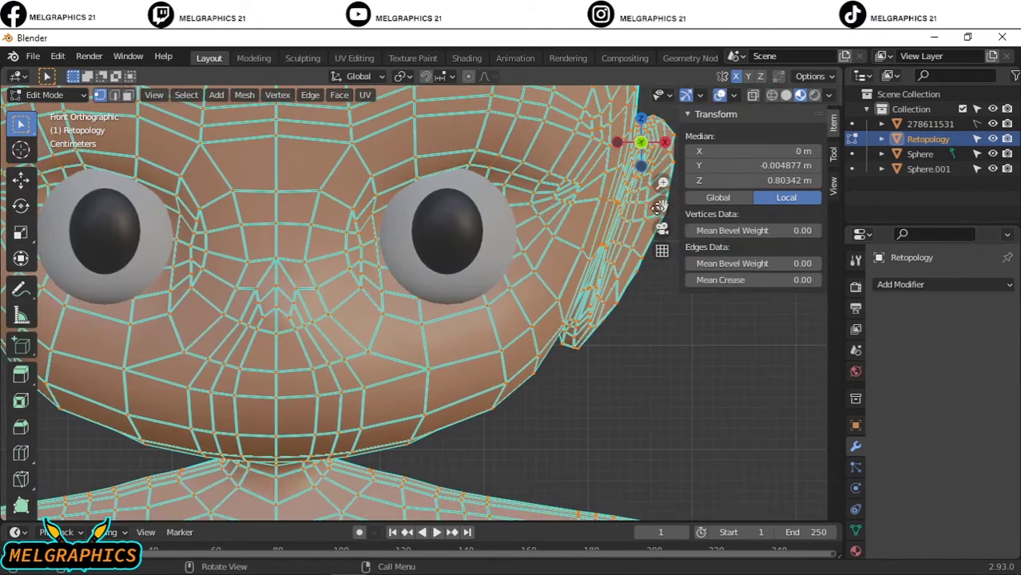
# In face select mode, select the torn patch of faces under the right eye.
pyautogui.press('3')
pyautogui.click(379, 278)
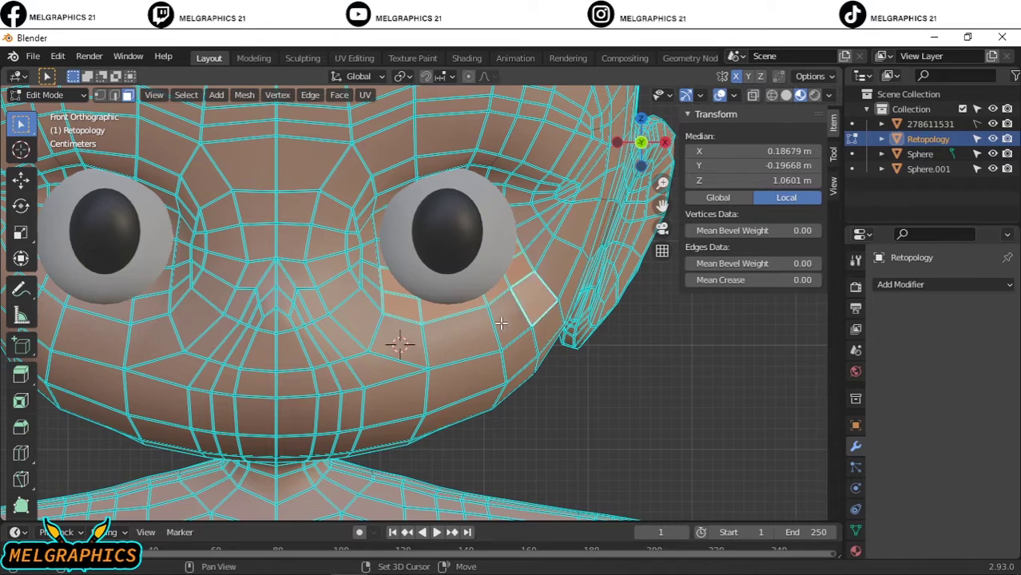
pyautogui.scroll(-10, 388, 424)
pyautogui.rightClick(399, 442)
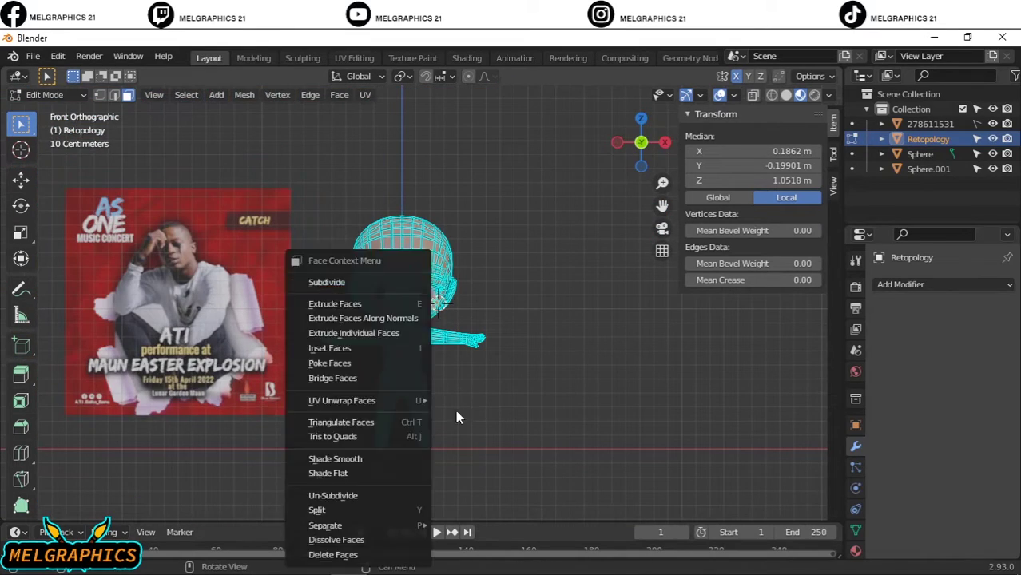
pyautogui.press('Escape')
pyautogui.scroll(5, 435, 318)
pyautogui.scroll(4, 444, 291)
pyautogui.rightClick(524, 297)
pyautogui.press('Escape')
pyautogui.click(400, 213)
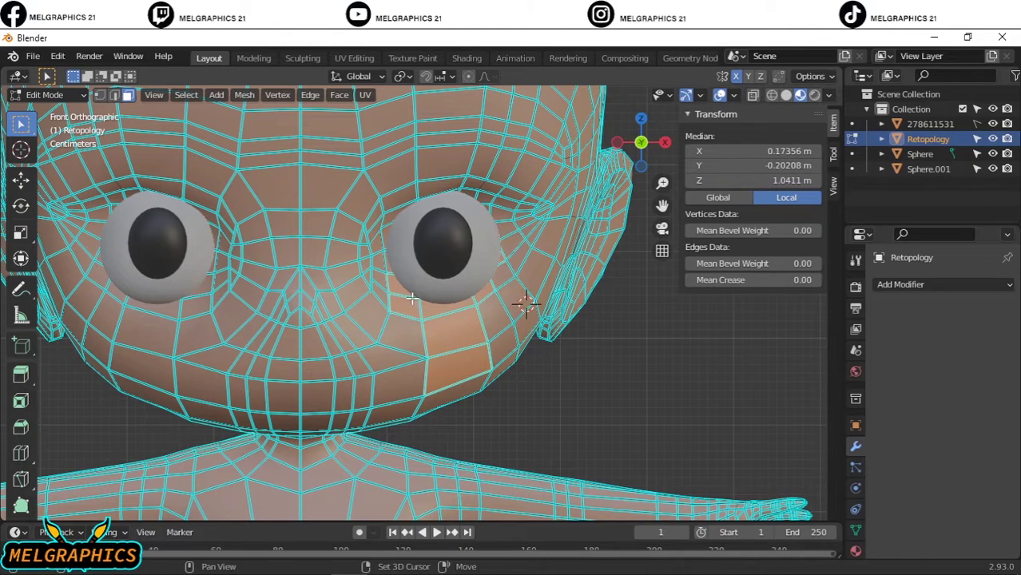
pyautogui.click(496, 276)
pyautogui.scroll(-5, 479, 295)
pyautogui.scroll(-3, 464, 315)
pyautogui.scroll(8, 453, 330)
# Separate the selected cheek faces into their own object, Retopology.001.
pyautogui.rightClick(453, 330)
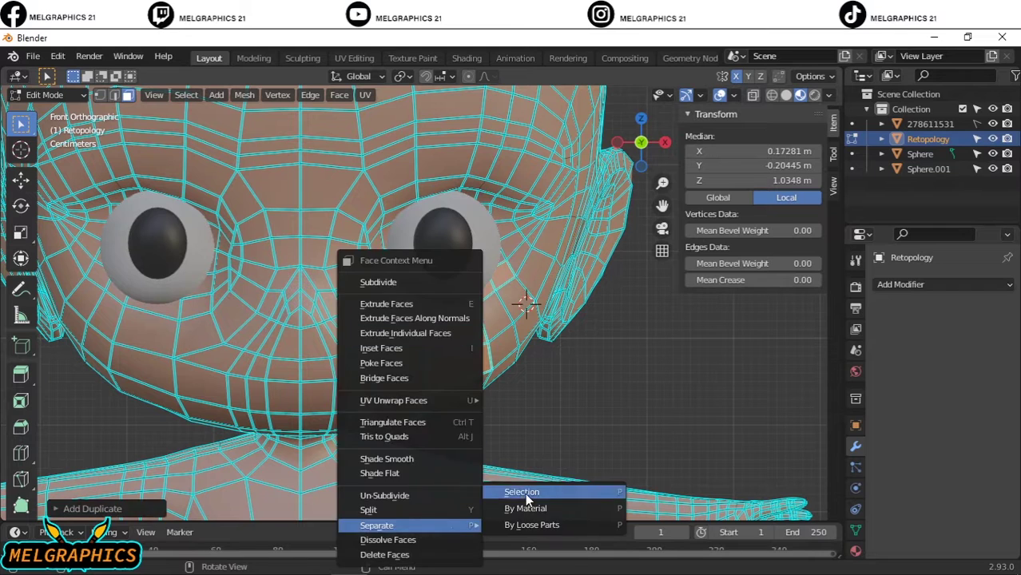
pyautogui.click(525, 493)
pyautogui.click(44, 95)
pyautogui.click(34, 109)
# Give the separated cheek patch a new material with a black Base Color.
pyautogui.click(444, 342)
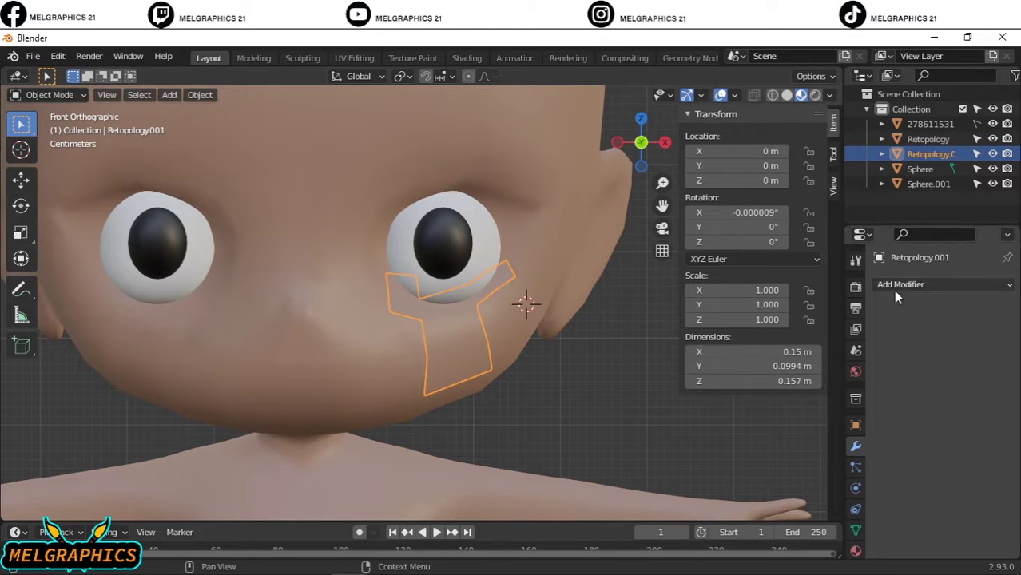
pyautogui.click(855, 550)
pyautogui.click(962, 348)
pyautogui.click(969, 501)
pyautogui.moveTo(994, 320); pyautogui.dragTo(994, 479)
# Deselect the cheek patch and select the head mesh again.
pyautogui.click(708, 458)
pyautogui.scroll(-6, 551, 374)
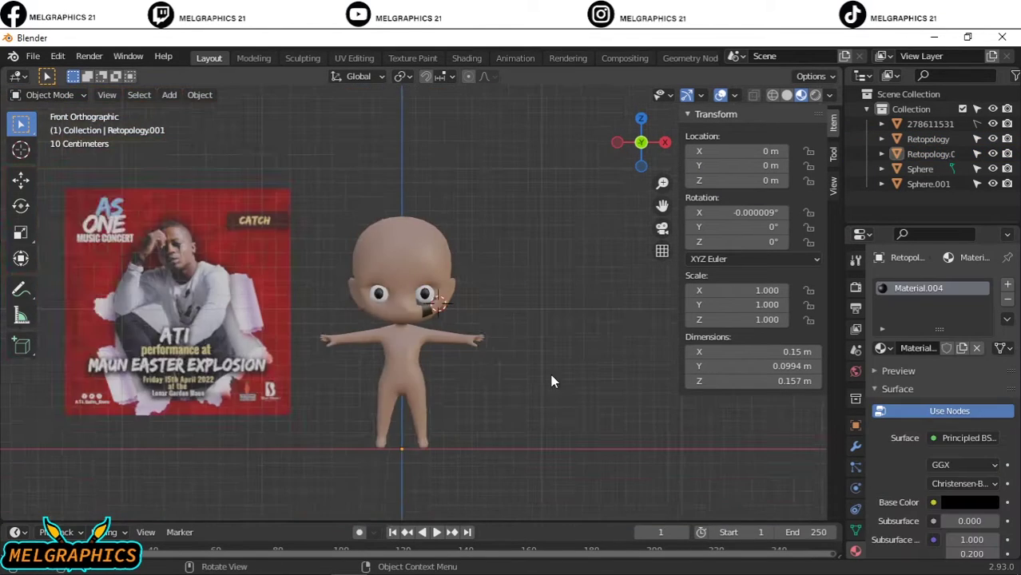
pyautogui.scroll(5, 458, 330)
pyautogui.scroll(-2, 488, 299)
pyautogui.scroll(1, 454, 204)
pyautogui.click(454, 210)
pyautogui.click(49, 94)
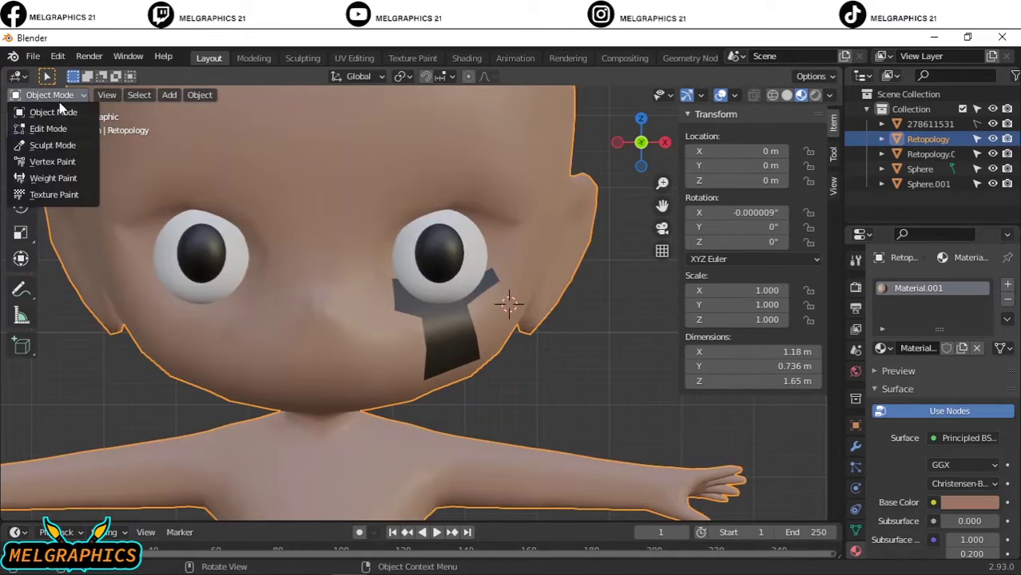
pyautogui.click(45, 131)
pyautogui.moveTo(447, 255)
pyautogui.mouseDown(button='middle')
pyautogui.moveTo(645, 395)
pyautogui.moveTo(389, 225)
pyautogui.mouseUp(button='middle')
pyautogui.click(389, 225)
pyautogui.keyDown('shift'); pyautogui.click(395, 320); pyautogui.keyUp('shift')
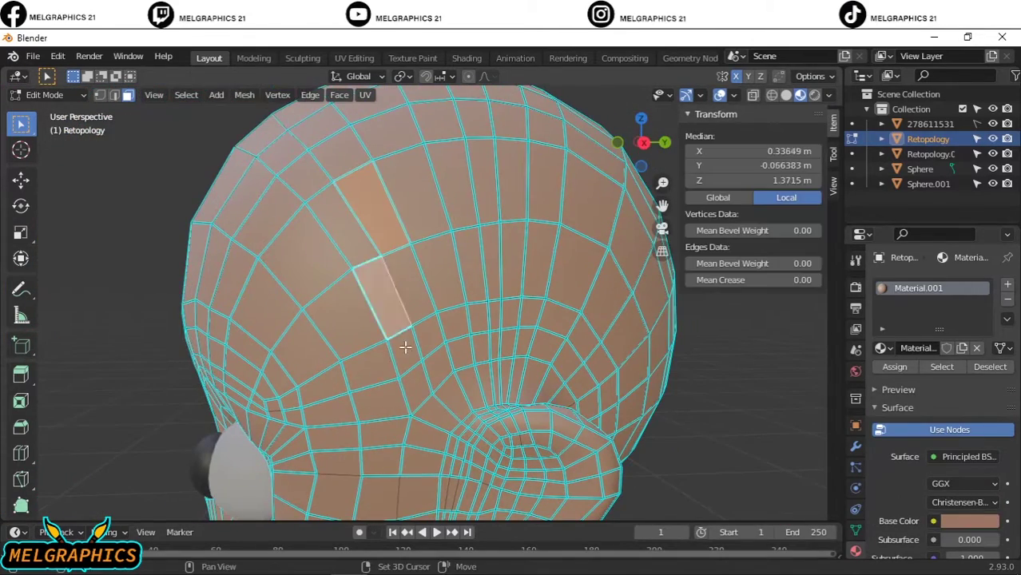
pyautogui.moveTo(653, 422)
pyautogui.mouseDown(button='middle')
pyautogui.moveTo(417, 399)
pyautogui.moveTo(433, 417)
pyautogui.moveTo(672, 399)
pyautogui.moveTo(389, 388)
pyautogui.mouseUp(button='middle')
pyautogui.keyDown('alt'); pyautogui.keyDown('shift'); pyautogui.click(435, 409); pyautogui.keyUp('shift'); pyautogui.keyUp('alt')
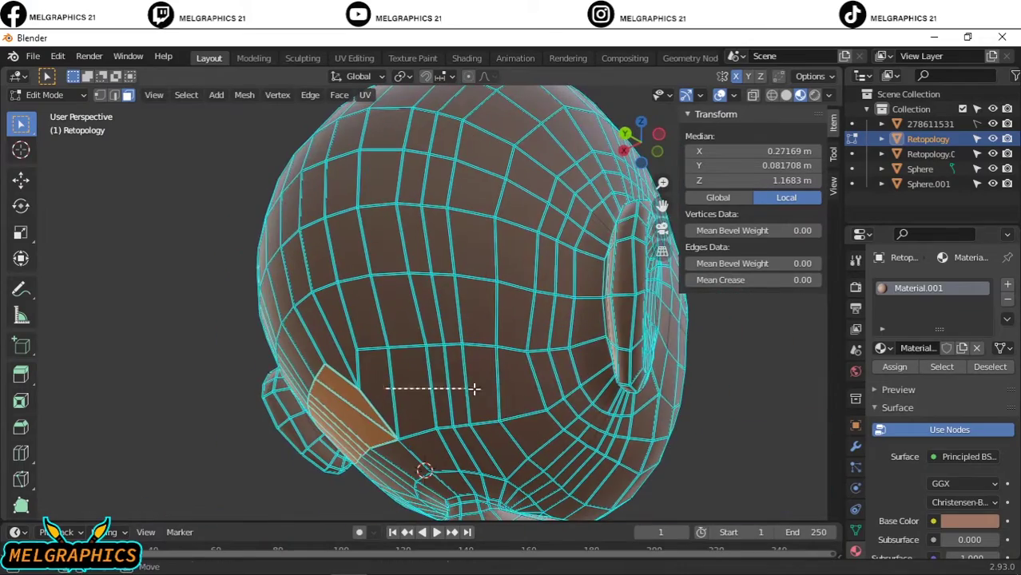
pyautogui.keyDown('shift'); pyautogui.moveTo(389, 388); pyautogui.dragTo(559, 396); pyautogui.keyUp('shift')
pyautogui.keyDown('shift'); pyautogui.moveTo(359, 280); pyautogui.dragTo(575, 343); pyautogui.keyUp('shift')
pyautogui.moveTo(575, 344); pyautogui.dragTo(390, 392, button='middle')
pyautogui.keyDown('shift'); pyautogui.moveTo(390, 391); pyautogui.dragTo(575, 395); pyautogui.keyUp('shift')
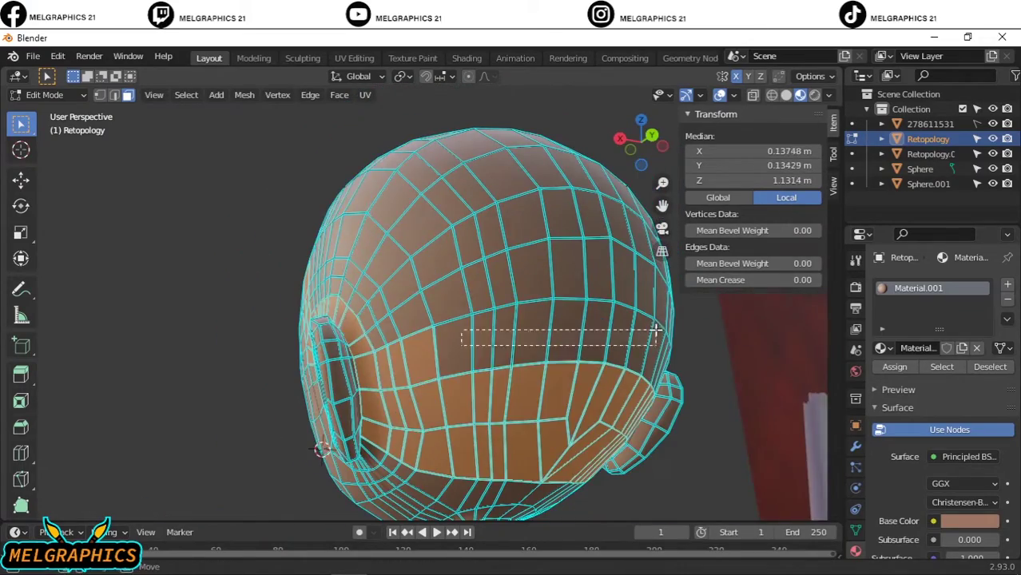
pyautogui.moveTo(615, 338); pyautogui.dragTo(448, 357, button='middle')
pyautogui.keyDown('shift'); pyautogui.moveTo(581, 315); pyautogui.dragTo(566, 274); pyautogui.keyUp('shift')
pyautogui.moveTo(455, 210)
pyautogui.mouseDown(button='middle')
pyautogui.moveTo(479, 304)
pyautogui.moveTo(472, 328)
pyautogui.moveTo(597, 448)
pyautogui.moveTo(329, 349)
pyautogui.mouseUp(button='middle')
pyautogui.keyDown('alt'); pyautogui.keyDown('shift'); pyautogui.click(471, 327); pyautogui.keyUp('shift'); pyautogui.keyUp('alt')
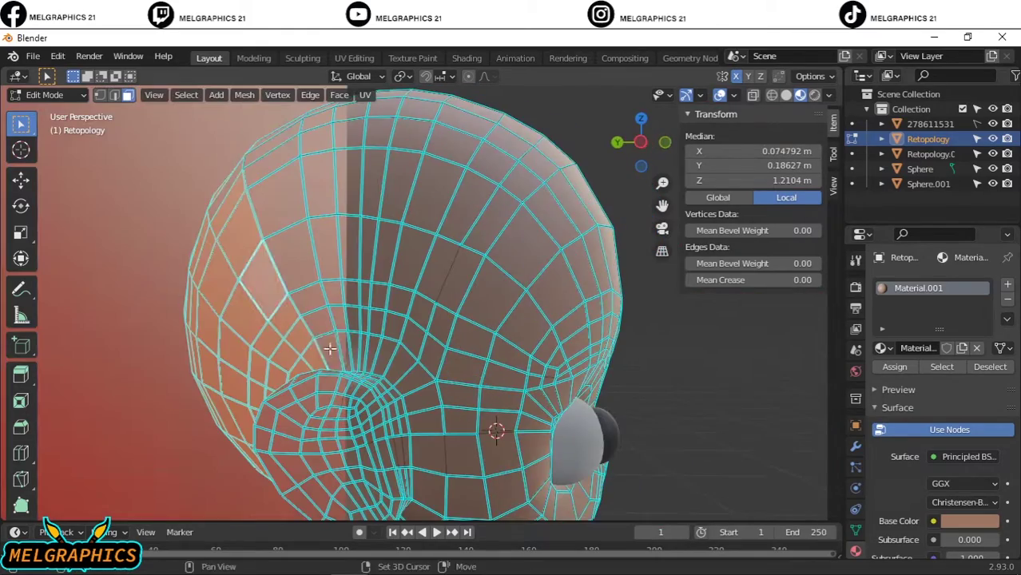
pyautogui.keyDown('shift'); pyautogui.click(429, 392); pyautogui.keyUp('shift')
pyautogui.moveTo(429, 392)
pyautogui.mouseDown(button='middle')
pyautogui.moveTo(519, 335)
pyautogui.moveTo(386, 304)
pyautogui.mouseUp(button='middle')
pyautogui.keyDown('alt'); pyautogui.keyDown('shift'); pyautogui.click(386, 304); pyautogui.keyUp('shift'); pyautogui.keyUp('alt')
pyautogui.moveTo(424, 206)
pyautogui.mouseDown(button='middle')
pyautogui.moveTo(299, 275)
pyautogui.moveTo(312, 244)
pyautogui.mouseUp(button='middle')
pyautogui.keyDown('alt'); pyautogui.keyDown('shift'); pyautogui.click(299, 275); pyautogui.keyUp('shift'); pyautogui.keyUp('alt')
pyautogui.keyDown('shift'); pyautogui.click(310, 387); pyautogui.keyUp('shift')
pyautogui.moveTo(309, 388); pyautogui.dragTo(404, 361, button='middle')
pyautogui.keyDown('shift'); pyautogui.click(404, 360); pyautogui.keyUp('shift')
pyautogui.moveTo(372, 246)
pyautogui.mouseDown(button='middle')
pyautogui.moveTo(518, 435)
pyautogui.moveTo(434, 370)
pyautogui.mouseUp(button='middle')
pyautogui.keyDown('shift'); pyautogui.click(434, 370); pyautogui.keyUp('shift')
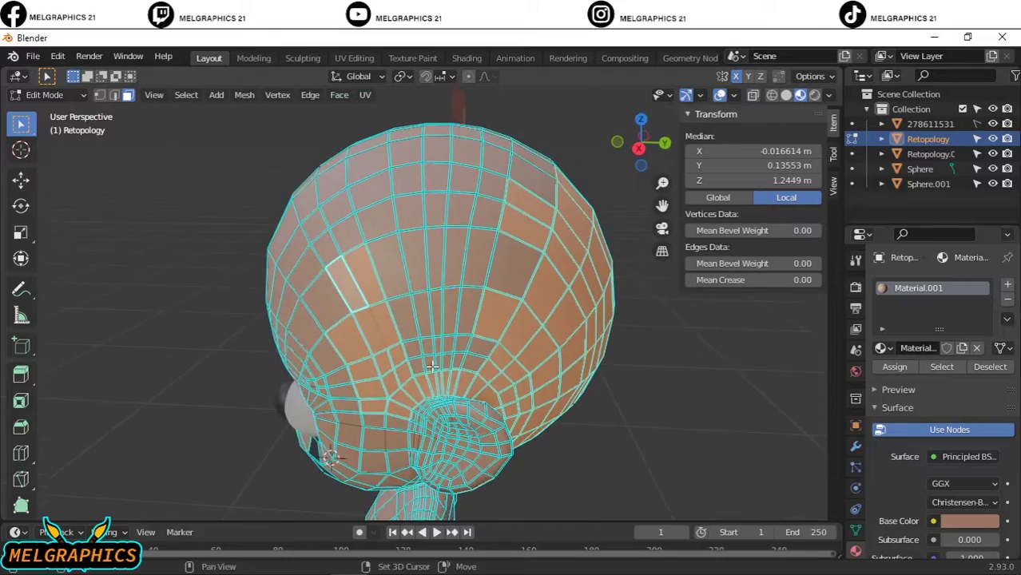
pyautogui.moveTo(461, 230)
pyautogui.mouseDown(button='middle')
pyautogui.moveTo(593, 296)
pyautogui.moveTo(366, 299)
pyautogui.moveTo(360, 310)
pyautogui.moveTo(477, 285)
pyautogui.mouseUp(button='middle')
pyautogui.keyDown('shift'); pyautogui.click(366, 298); pyautogui.keyUp('shift')
pyautogui.keyDown('shift'); pyautogui.click(366, 298); pyautogui.keyUp('shift')
pyautogui.moveTo(405, 260)
pyautogui.mouseDown(button='middle')
pyautogui.moveTo(501, 347)
pyautogui.moveTo(392, 287)
pyautogui.moveTo(412, 247)
pyautogui.moveTo(556, 366)
pyautogui.mouseUp(button='middle')
pyautogui.keyDown('shift'); pyautogui.click(392, 287); pyautogui.keyUp('shift')
pyautogui.rightClick(557, 367)
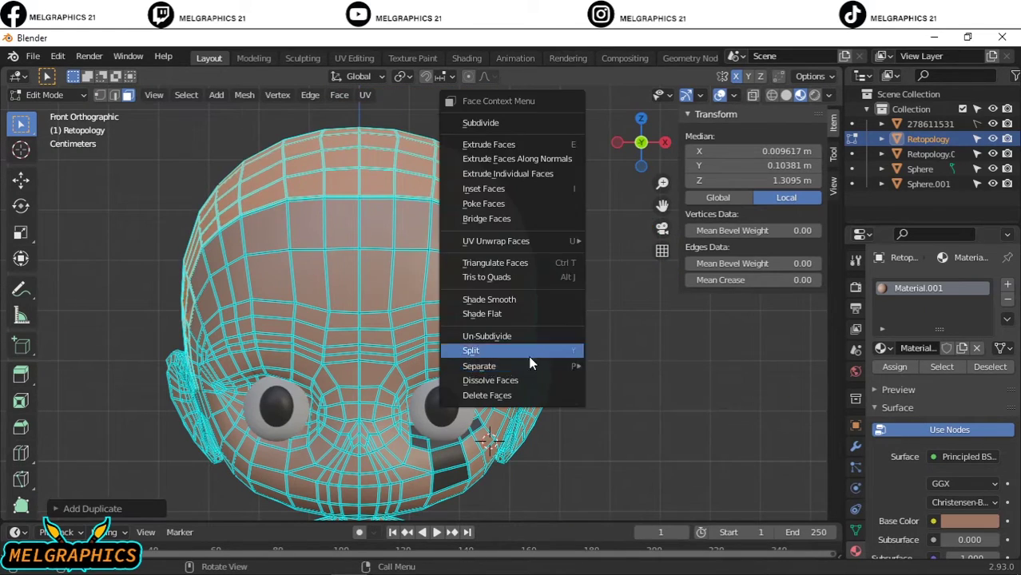
pyautogui.click(607, 356)
pyautogui.press('Tab')
pyautogui.moveTo(601, 270)
pyautogui.mouseDown(button='middle')
pyautogui.moveTo(663, 276)
pyautogui.moveTo(578, 304)
pyautogui.moveTo(435, 375)
pyautogui.moveTo(506, 404)
pyautogui.moveTo(598, 297)
pyautogui.mouseUp(button='middle')
pyautogui.keyDown('shift'); pyautogui.click(506, 401); pyautogui.keyUp('shift')
pyautogui.hotkey('ctrl', 'j')
pyautogui.press('Tab')
pyautogui.hotkey('ctrl', 'z')
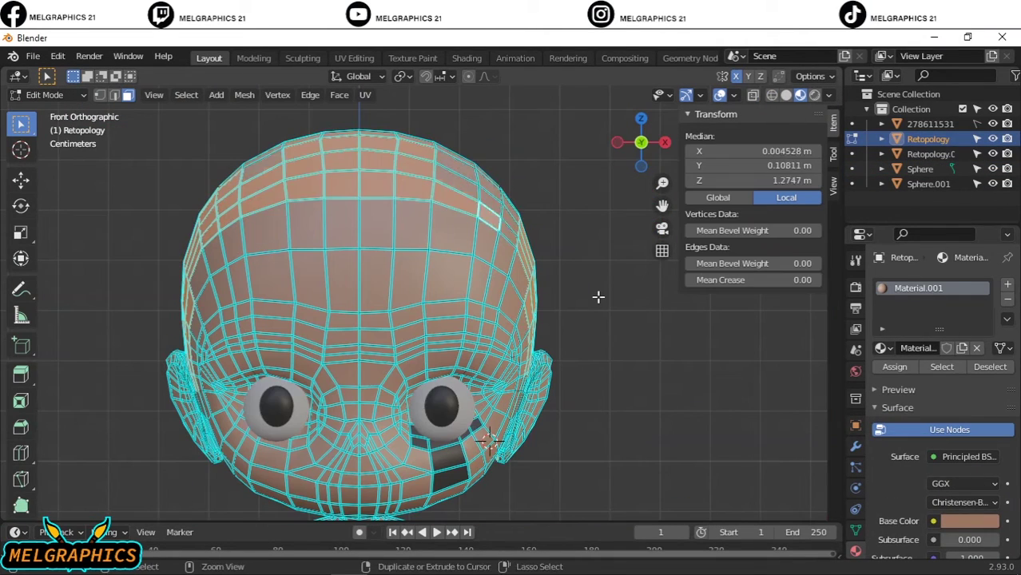
pyautogui.moveTo(619, 299); pyautogui.dragTo(605, 378, button='middle')
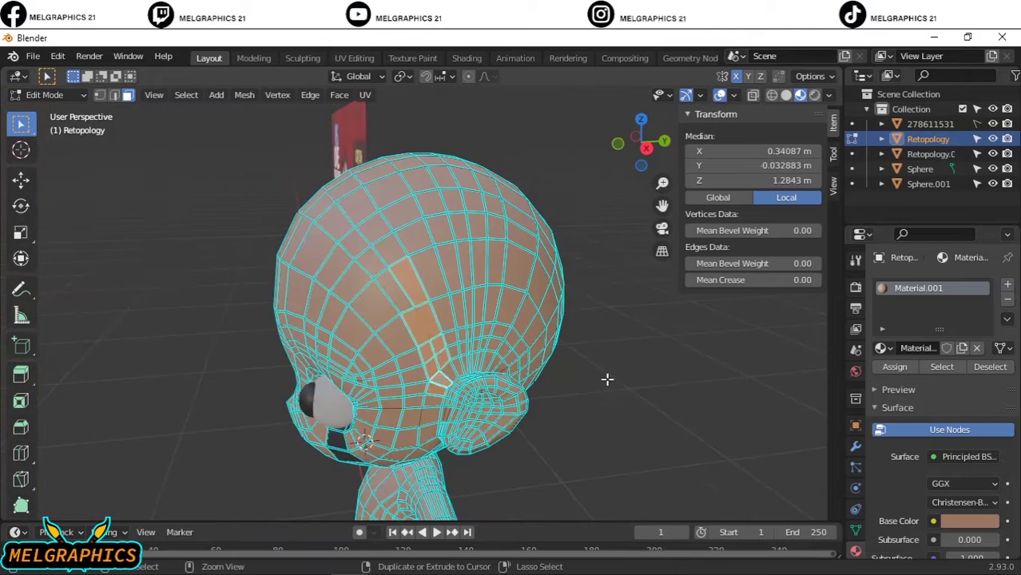
pyautogui.press('Tab')
pyautogui.click(381, 257)
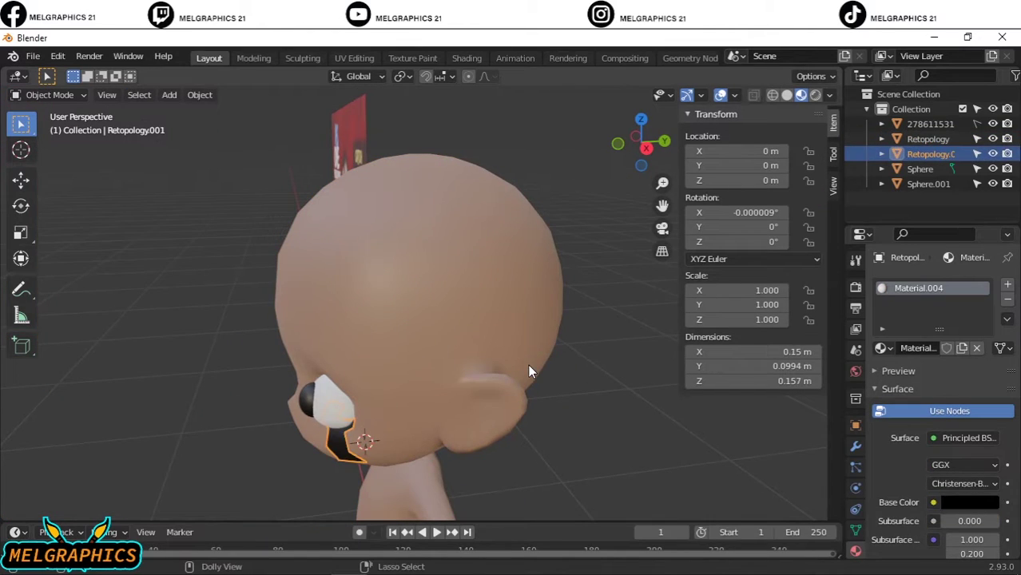
pyautogui.moveTo(528, 364); pyautogui.dragTo(569, 386, button='middle')
pyautogui.click(514, 334)
pyautogui.press('KP_1')
# Switch the head to face editing and box-select the first hair-area faces on its side.
pyautogui.click(50, 94)
pyautogui.click(35, 121)
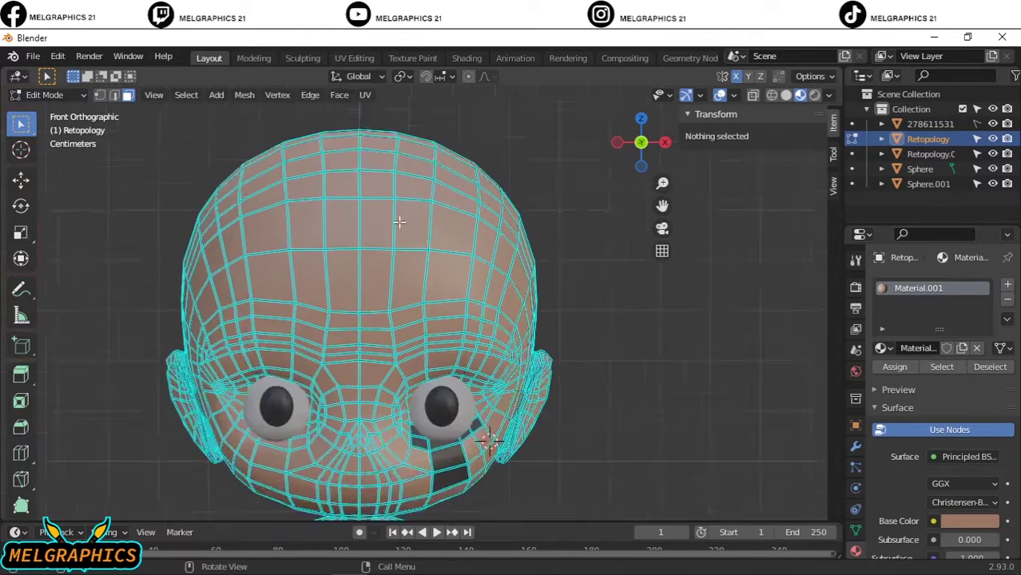
pyautogui.moveTo(399, 221); pyautogui.dragTo(337, 299, button='middle')
pyautogui.click(374, 422)
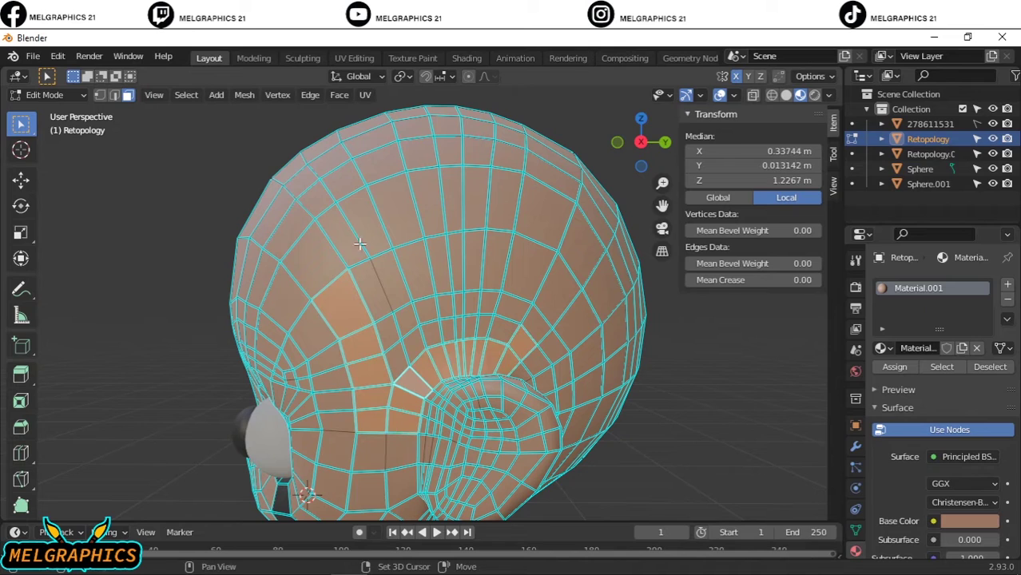
pyautogui.moveTo(414, 271)
pyautogui.mouseDown(button='middle')
pyautogui.moveTo(450, 432)
pyautogui.moveTo(364, 441)
pyautogui.mouseUp(button='middle')
pyautogui.moveTo(364, 441); pyautogui.dragTo(499, 466)
pyautogui.moveTo(498, 466)
pyautogui.mouseDown(button='middle')
pyautogui.moveTo(577, 413)
pyautogui.moveTo(581, 379)
pyautogui.mouseUp(button='middle')
pyautogui.keyDown('shift'); pyautogui.click(472, 396); pyautogui.keyUp('shift')
# Add the remaining top and back-of-head faces to the hair selection.
pyautogui.moveTo(292, 201)
pyautogui.mouseDown(button='middle')
pyautogui.moveTo(524, 388)
pyautogui.moveTo(567, 372)
pyautogui.mouseUp(button='middle')
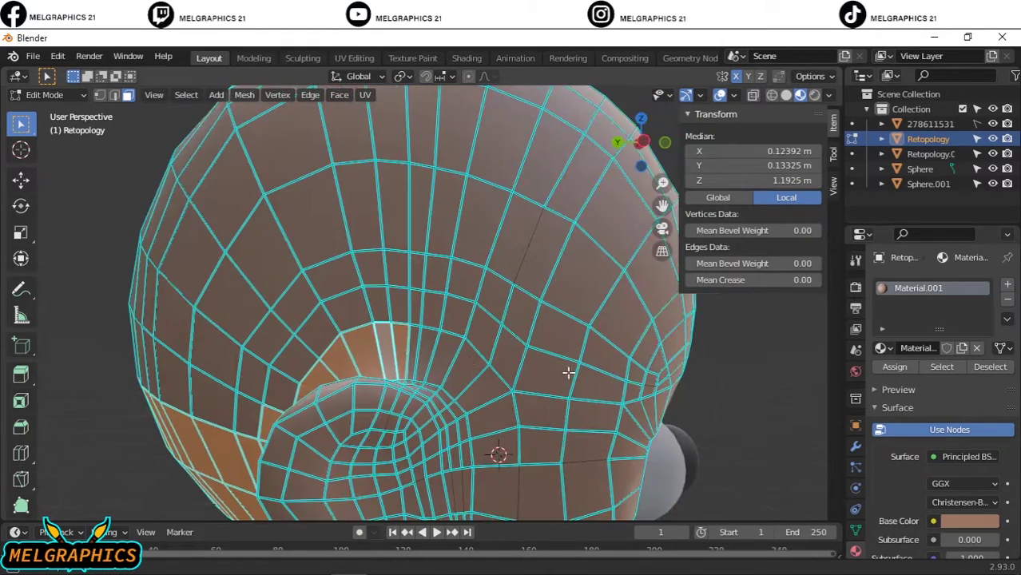
pyautogui.moveTo(492, 393)
pyautogui.mouseDown(button='middle')
pyautogui.moveTo(428, 262)
pyautogui.moveTo(472, 360)
pyautogui.mouseUp(button='middle')
pyautogui.keyDown('shift'); pyautogui.click(428, 261); pyautogui.keyUp('shift')
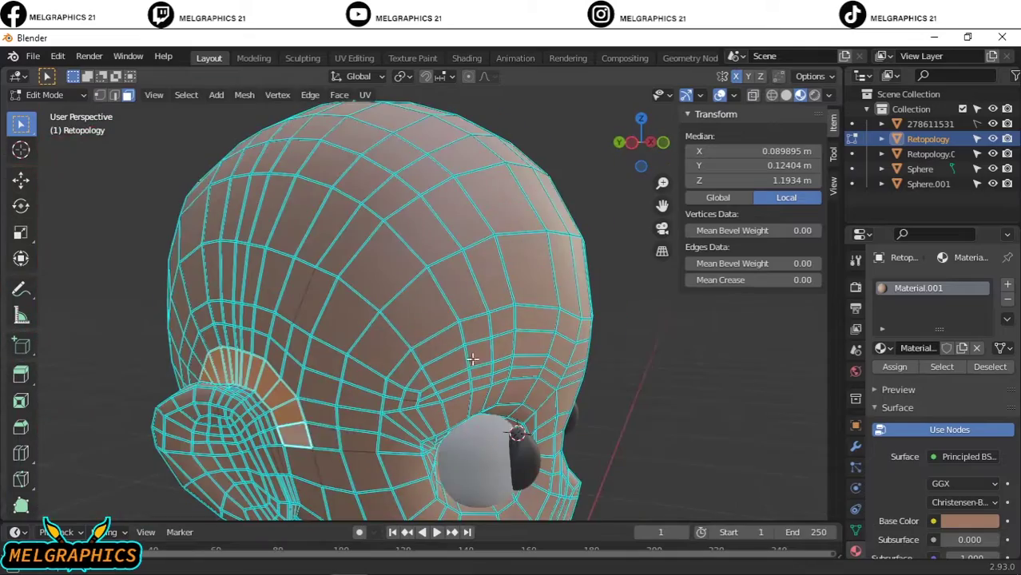
pyautogui.moveTo(334, 358)
pyautogui.mouseDown(button='middle')
pyautogui.moveTo(171, 323)
pyautogui.moveTo(352, 294)
pyautogui.mouseUp(button='middle')
pyautogui.keyDown('shift'); pyautogui.click(352, 294); pyautogui.keyUp('shift')
pyautogui.keyDown('shift'); pyautogui.moveTo(348, 388); pyautogui.dragTo(348, 388); pyautogui.keyUp('shift')
pyautogui.moveTo(348, 388)
pyautogui.mouseDown(button='middle')
pyautogui.moveTo(353, 228)
pyautogui.moveTo(422, 211)
pyautogui.moveTo(346, 194)
pyautogui.moveTo(373, 212)
pyautogui.mouseUp(button='middle')
pyautogui.keyDown('shift'); pyautogui.click(535, 331); pyautogui.keyUp('shift')
pyautogui.moveTo(603, 357); pyautogui.dragTo(170, 281, button='middle')
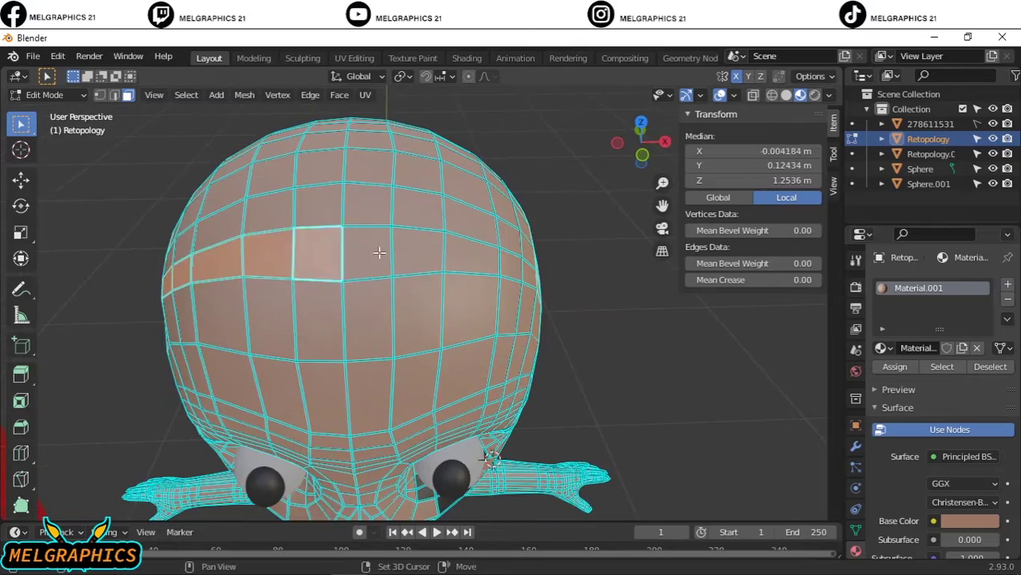
pyautogui.keyDown('shift'); pyautogui.click(378, 253); pyautogui.keyUp('shift')
pyautogui.moveTo(535, 278); pyautogui.dragTo(501, 338, button='middle')
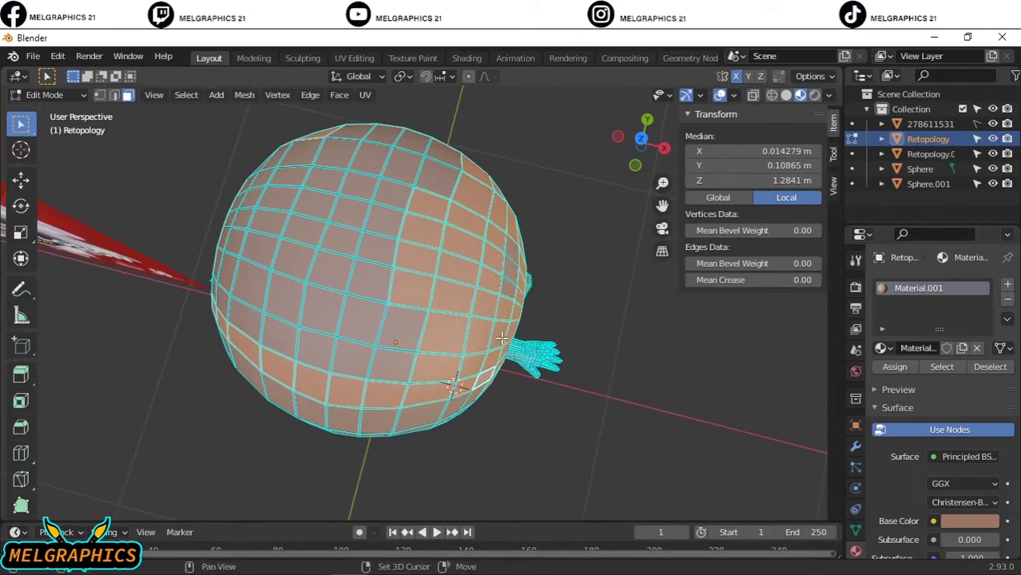
pyautogui.keyDown('shift'); pyautogui.moveTo(435, 385); pyautogui.dragTo(435, 385); pyautogui.keyUp('shift')
pyautogui.moveTo(436, 385)
pyautogui.mouseDown(button='middle')
pyautogui.moveTo(615, 300)
pyautogui.moveTo(148, 310)
pyautogui.moveTo(319, 307)
pyautogui.mouseUp(button='middle')
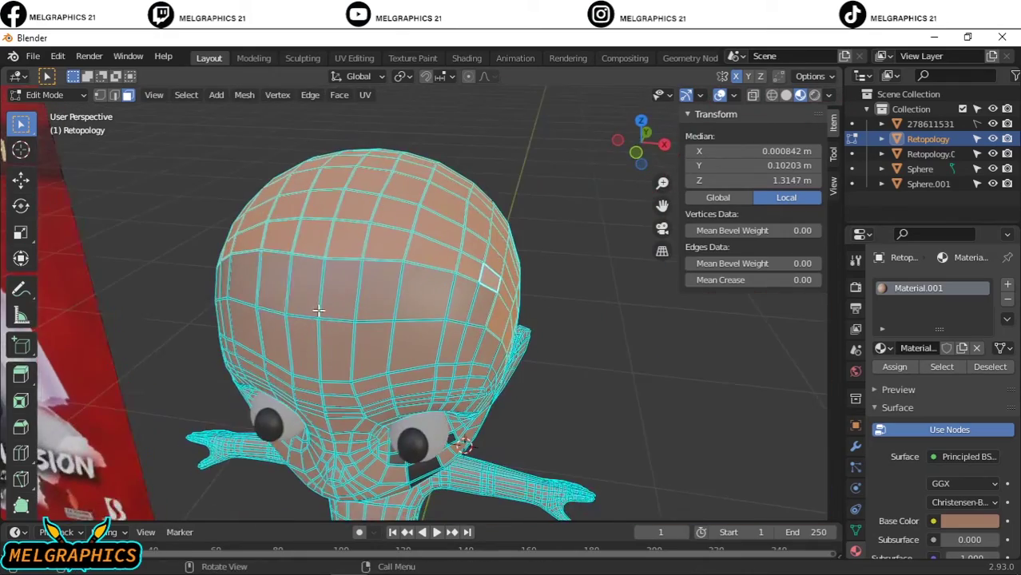
# Separate the scalp faces into a new object, Retopology.002, and return to Object Mode.
pyautogui.press('KP_1')
pyautogui.rightClick(335, 328)
pyautogui.click(379, 328)
pyautogui.click(43, 95)
pyautogui.click(53, 112)
pyautogui.click(472, 202)
pyautogui.moveTo(472, 201)
pyautogui.mouseDown(button='middle')
pyautogui.moveTo(219, 388)
pyautogui.moveTo(653, 394)
pyautogui.mouseUp(button='middle')
pyautogui.press('KP_1')
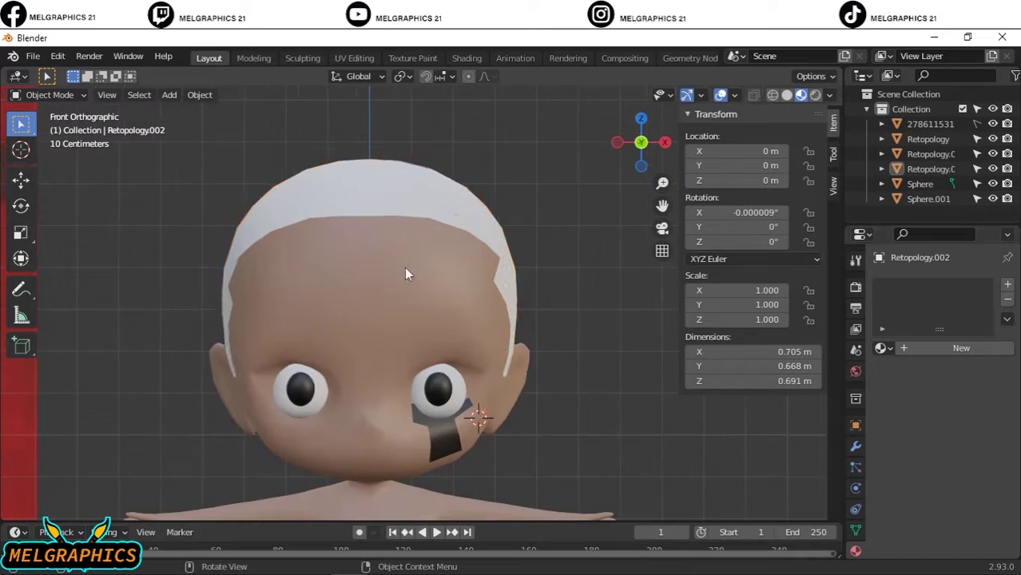
# Give the hair cap a new black material and add a Solidify modifier.
pyautogui.click(930, 169)
pyautogui.click(969, 502)
pyautogui.moveTo(989, 296); pyautogui.dragTo(989, 395)
pyautogui.click(856, 445)
pyautogui.click(901, 284)
pyautogui.click(703, 476)
pyautogui.moveTo(703, 476)
pyautogui.mouseDown(button='middle')
pyautogui.moveTo(684, 334)
pyautogui.moveTo(527, 329)
pyautogui.moveTo(661, 336)
pyautogui.moveTo(479, 287)
pyautogui.mouseUp(button='middle')
# Extrude the upper-left hair faces outward along their normals with Alt+E.
pyautogui.click(359, 249)
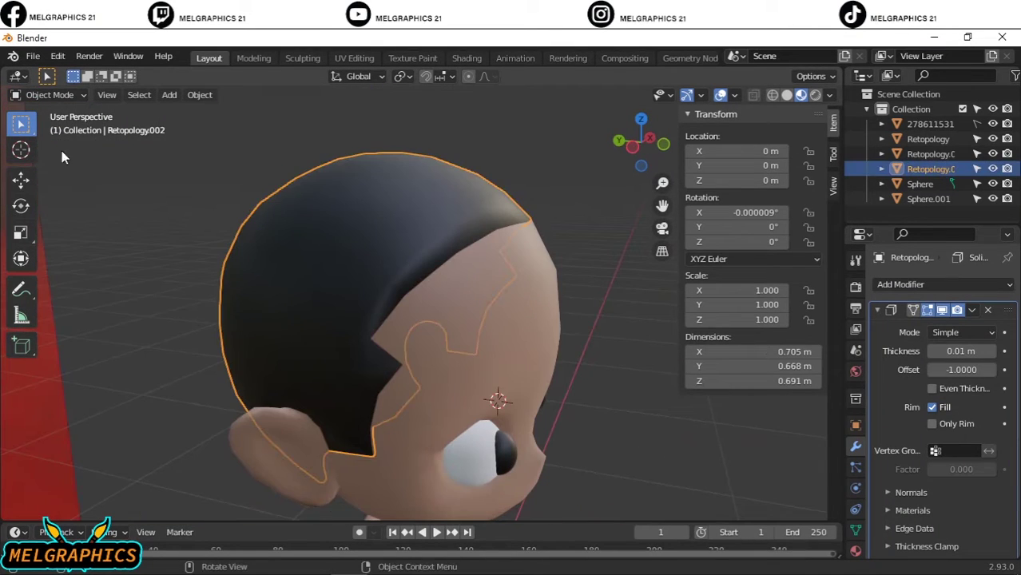
pyautogui.click(48, 128)
pyautogui.moveTo(648, 298); pyautogui.dragTo(524, 295, button='middle')
pyautogui.press('KP_1')
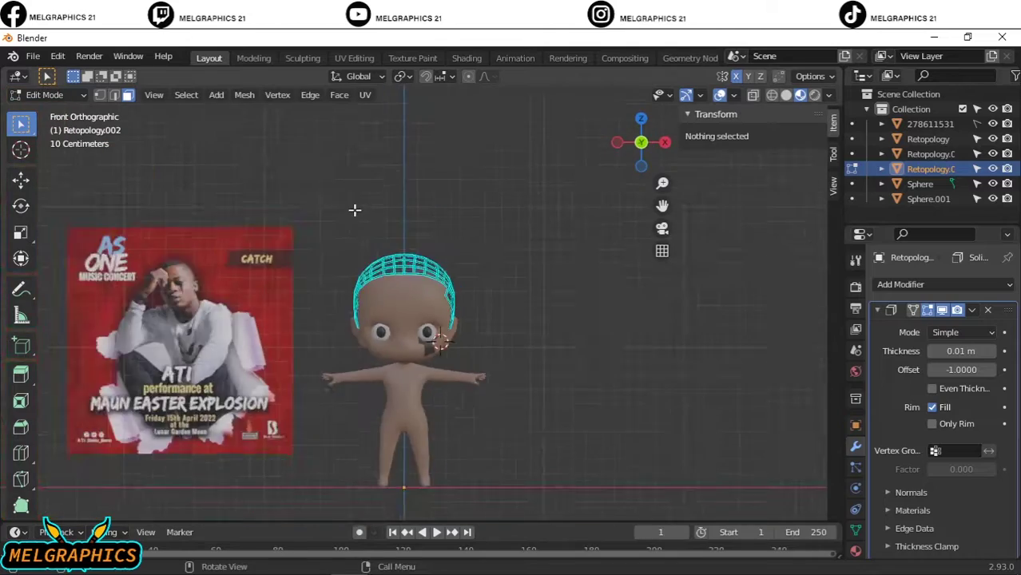
pyautogui.scroll(5, 353, 210)
pyautogui.moveTo(229, 206); pyautogui.dragTo(313, 166)
pyautogui.moveTo(312, 166)
pyautogui.mouseDown(button='middle')
pyautogui.moveTo(325, 221)
pyautogui.moveTo(338, 168)
pyautogui.mouseUp(button='middle')
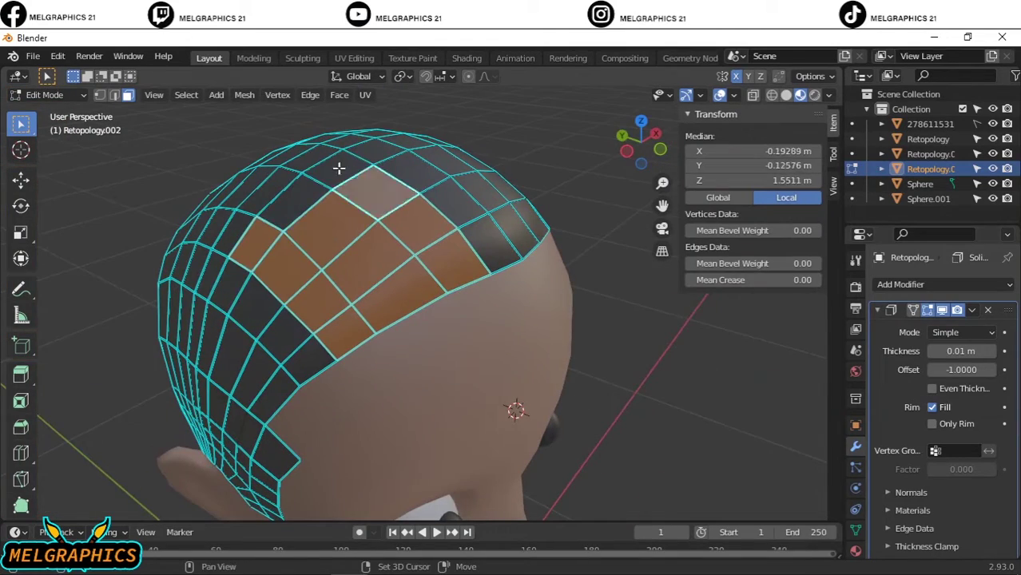
pyautogui.moveTo(283, 334); pyautogui.dragTo(420, 312, button='middle')
pyautogui.press('KP_1')
pyautogui.press('e')
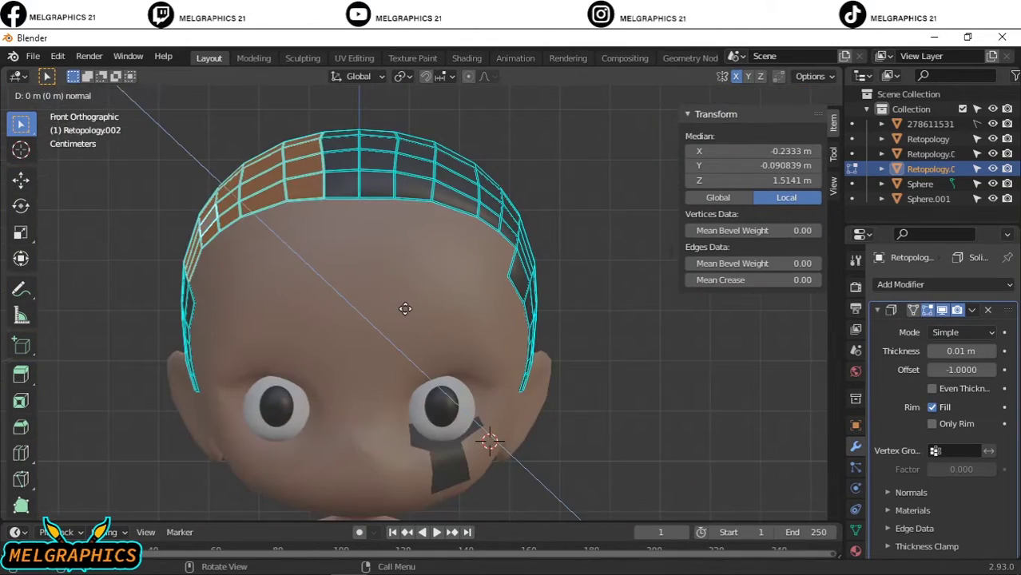
pyautogui.click(387, 296)
# Return to Object Mode, reselect the hair, and add a UV Sphere near the cheek.
pyautogui.click(46, 94)
pyautogui.click(40, 107)
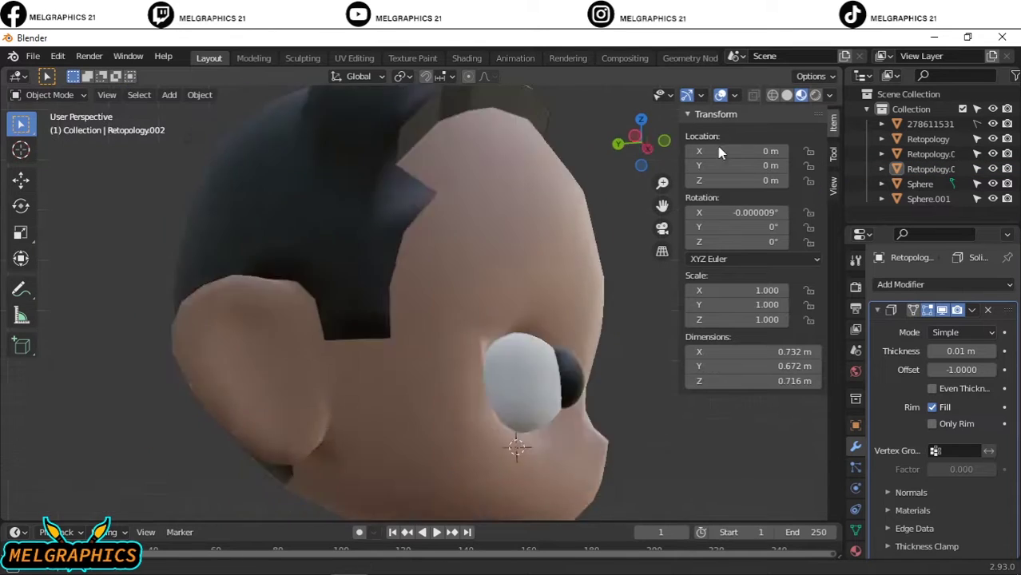
pyautogui.moveTo(649, 146); pyautogui.dragTo(655, 153)
pyautogui.press('KP_1')
pyautogui.click(280, 162)
pyautogui.click(911, 284)
pyautogui.click(582, 206)
pyautogui.moveTo(595, 210); pyautogui.dragTo(559, 274, button='middle')
pyautogui.press('KP_1')
pyautogui.scroll(3, 406, 377)
pyautogui.scroll(1, 521, 429)
pyautogui.scroll(1, 504, 317)
pyautogui.scroll(-5, 549, 347)
pyautogui.hotkey('shift', 'a')
pyautogui.click(607, 330)
# Shrink the new sphere to about 0.023 scale and stretch it into a tall oval.
pyautogui.press('s')
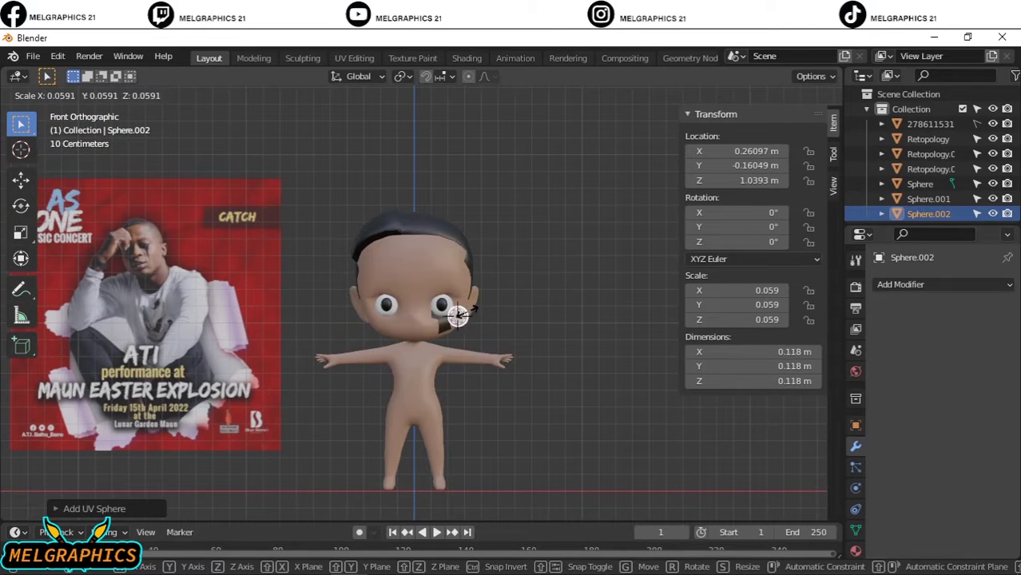
pyautogui.click(466, 314)
pyautogui.scroll(8, 466, 314)
pyautogui.keyDown('shift'); pyautogui.moveTo(647, 383); pyautogui.dragTo(537, 394, button='middle'); pyautogui.keyUp('shift')
pyautogui.press('s')
pyautogui.click(559, 384)
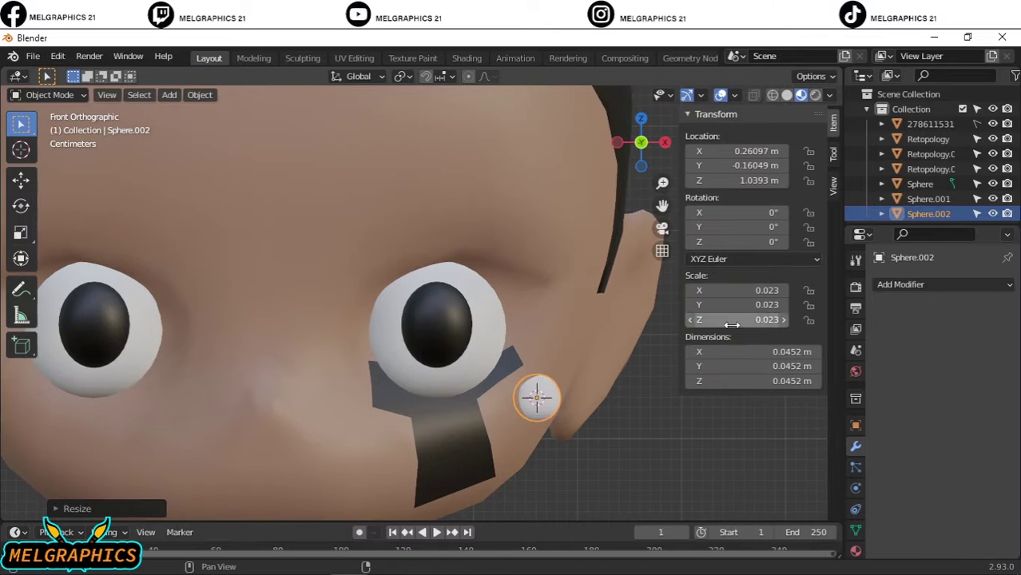
pyautogui.press('s')
pyautogui.click(595, 364)
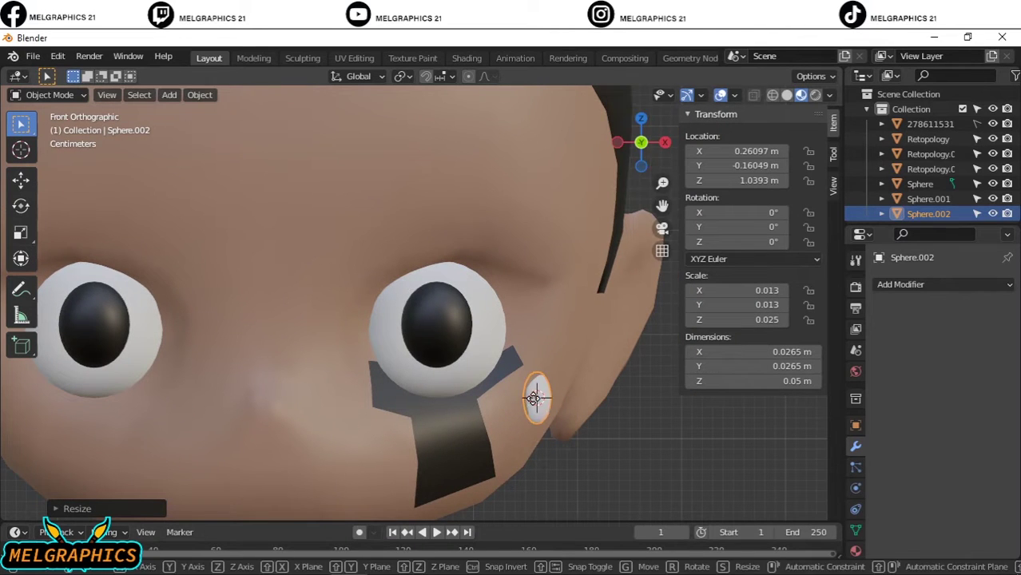
# Place the oval highlight just in front of the right eye's pupil, then zoom out.
pyautogui.press('g')
pyautogui.click(487, 291)
pyautogui.press('g')
pyautogui.click(411, 340)
pyautogui.press('KP_3')
pyautogui.press('g')
pyautogui.click(406, 389)
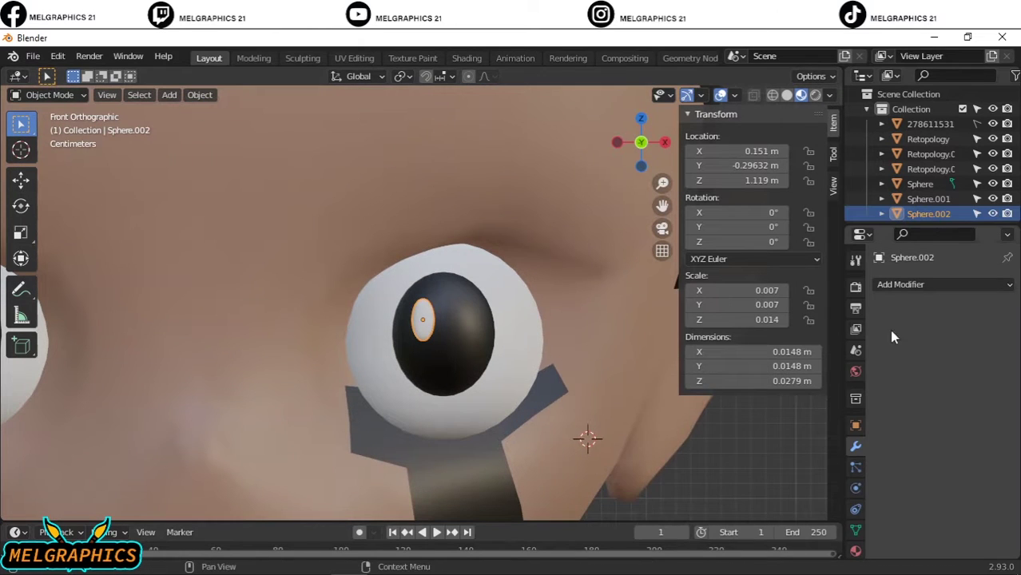
pyautogui.rightClick(251, 327)
pyautogui.scroll(-5, 685, 437)
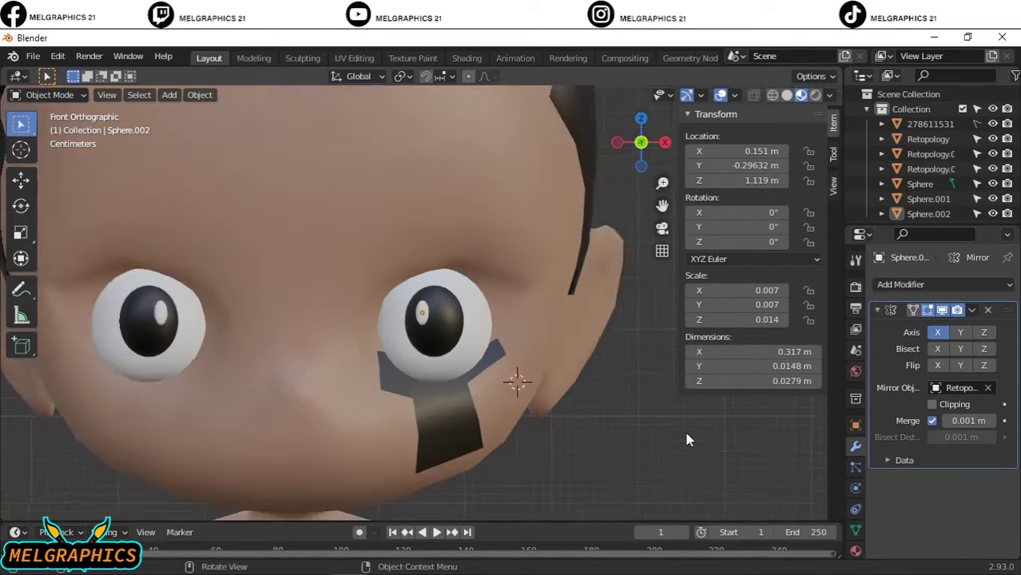
pyautogui.scroll(-4, 572, 402)
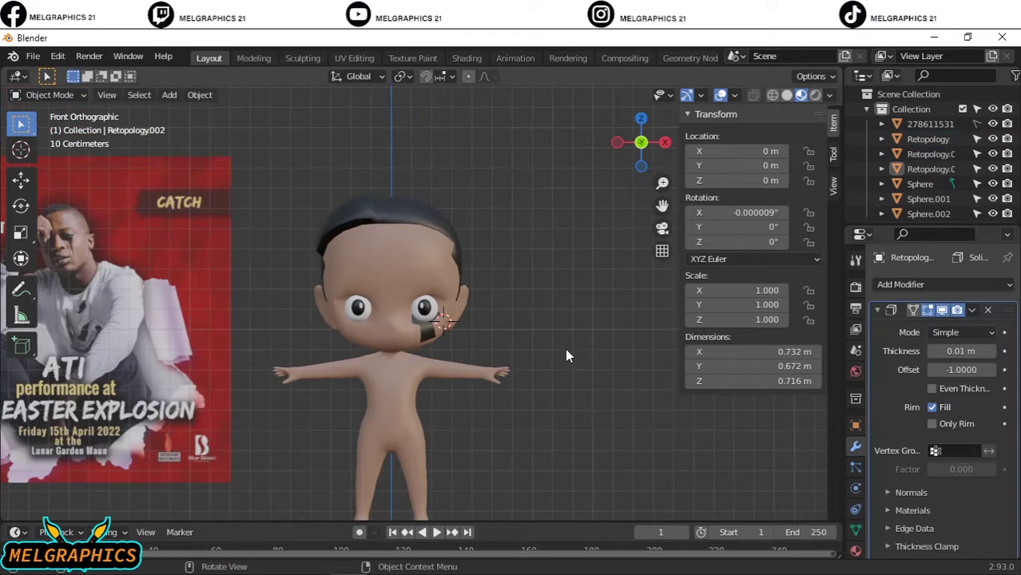
# Bring up the Shift+S snapping choices for the 3D cursor.
pyautogui.hotkey('shift', 's')
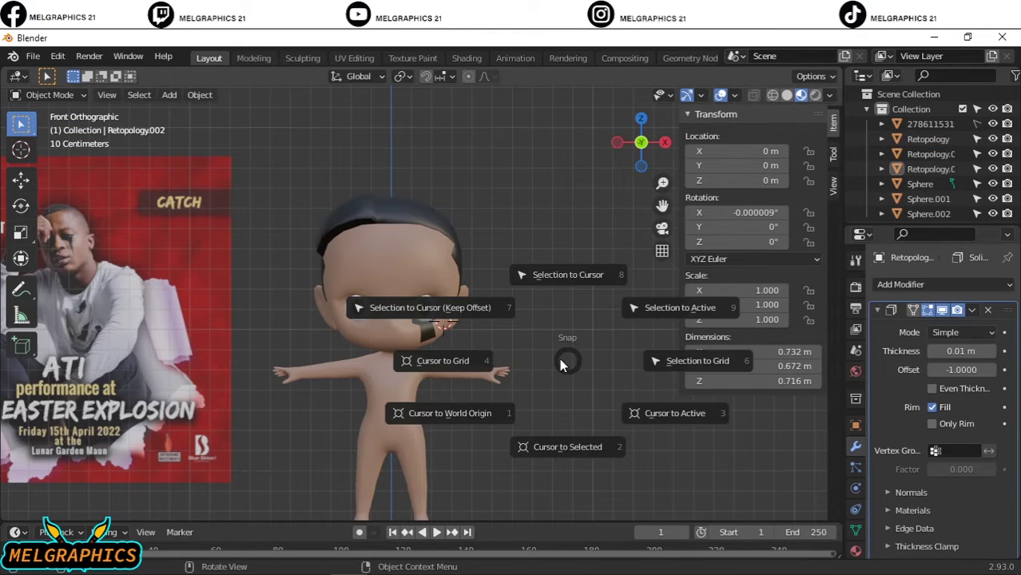
pyautogui.press('Escape')
pyautogui.hotkey('shift', 'a')
pyautogui.hotkey('shift', 's')
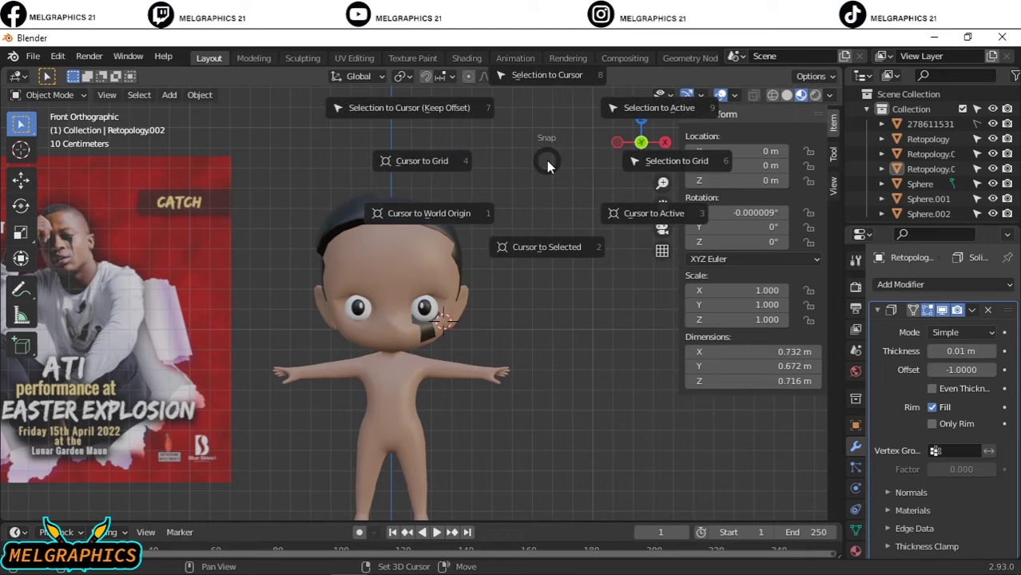
pyautogui.press('Escape')
pyautogui.hotkey('shift', 'a')
pyautogui.press('Escape')
pyautogui.hotkey('shift', 's')
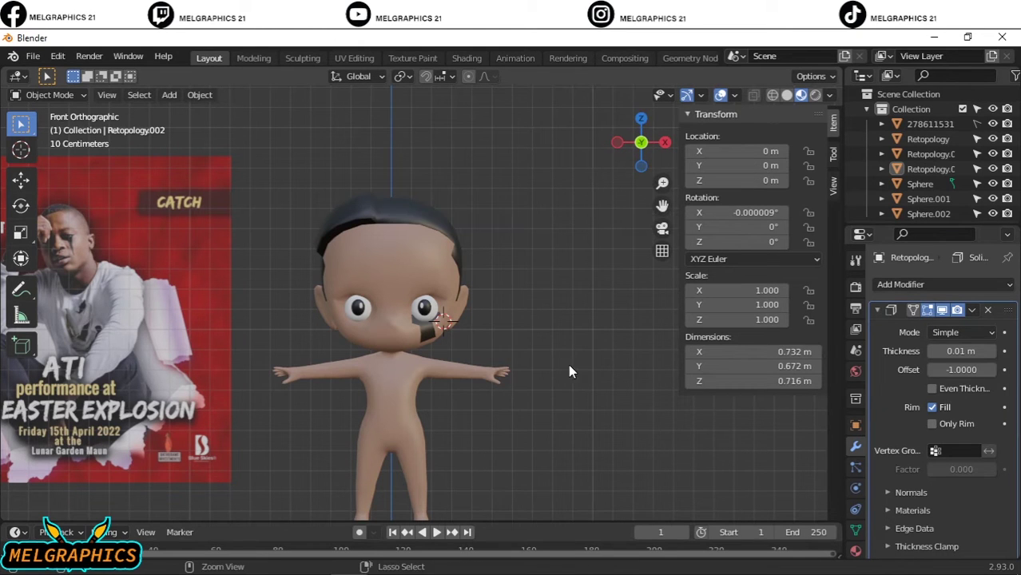
# Set the Retopology body's origin to Center of Mass (Surface).
pyautogui.click(517, 313)
pyautogui.rightClick(449, 329)
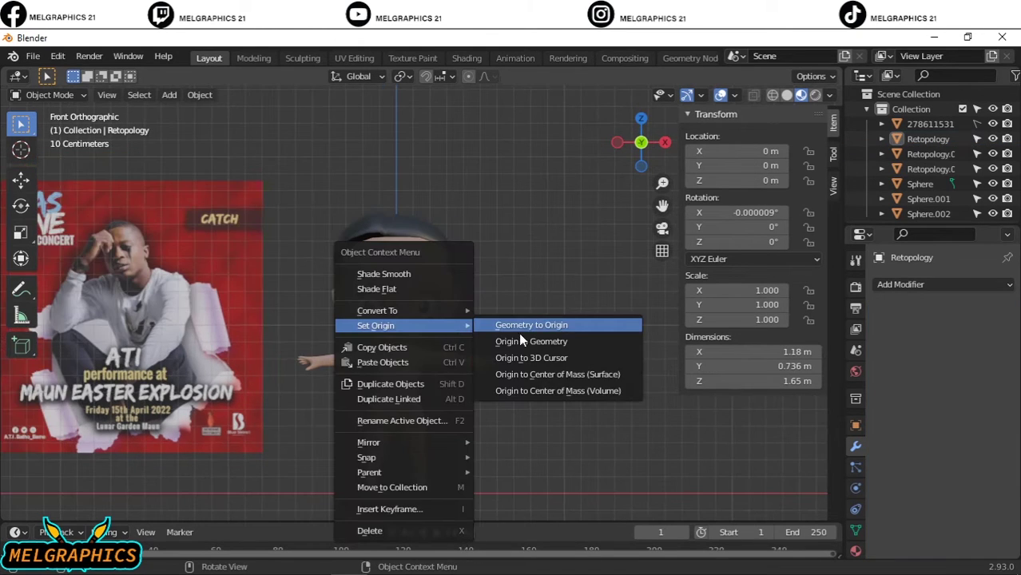
pyautogui.press('Escape')
pyautogui.rightClick(587, 305)
pyautogui.click(639, 349)
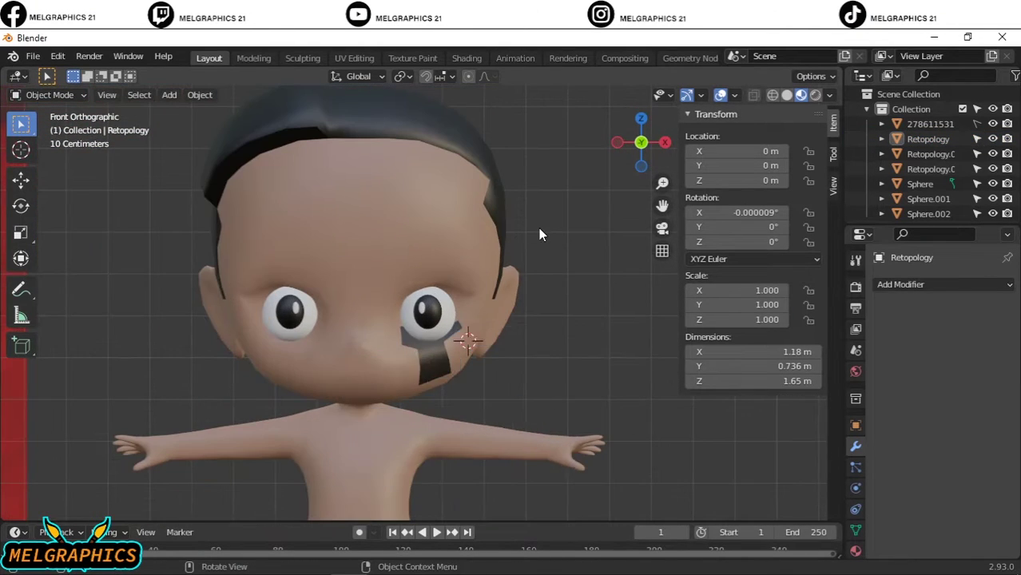
pyautogui.hotkey('shift', 'a')
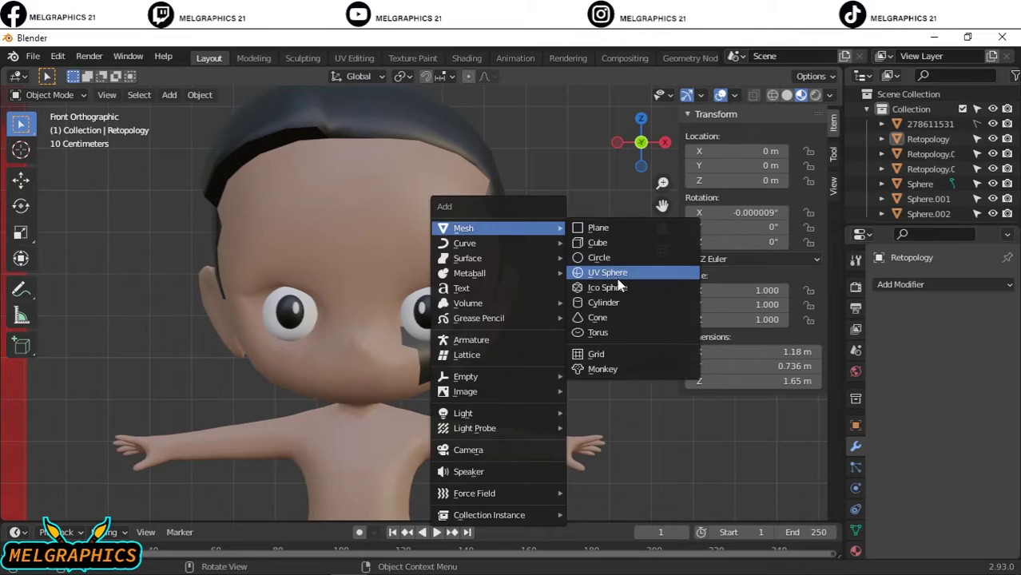
# Add a small UV sphere and position it above the right eye, checking depth from the side.
pyautogui.click(607, 272)
pyautogui.press('s')
pyautogui.press('g')
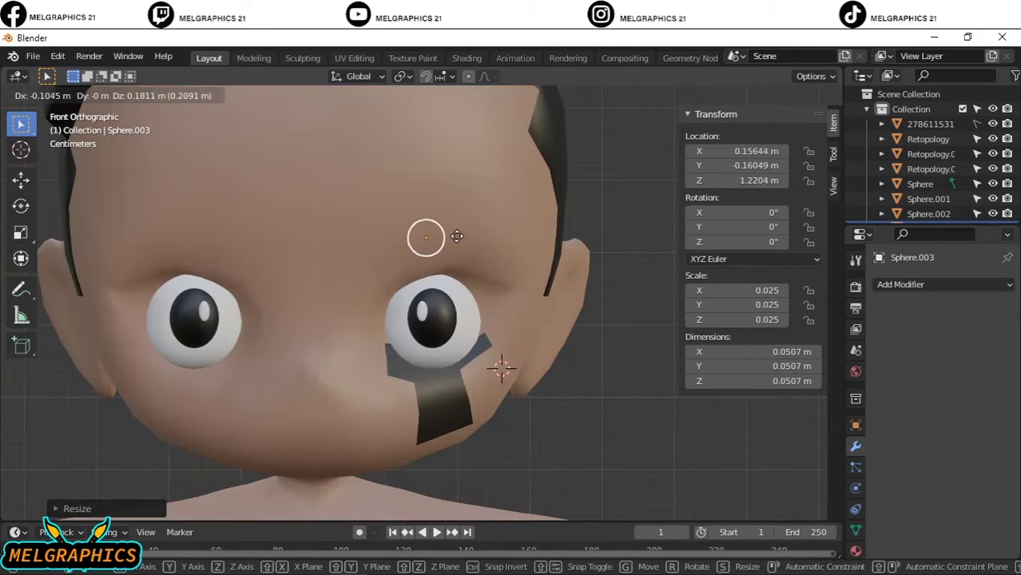
pyautogui.click(531, 228)
pyautogui.press('KP_3')
pyautogui.press('g')
pyautogui.press('y')
pyautogui.click(470, 189)
pyautogui.press('KP_1')
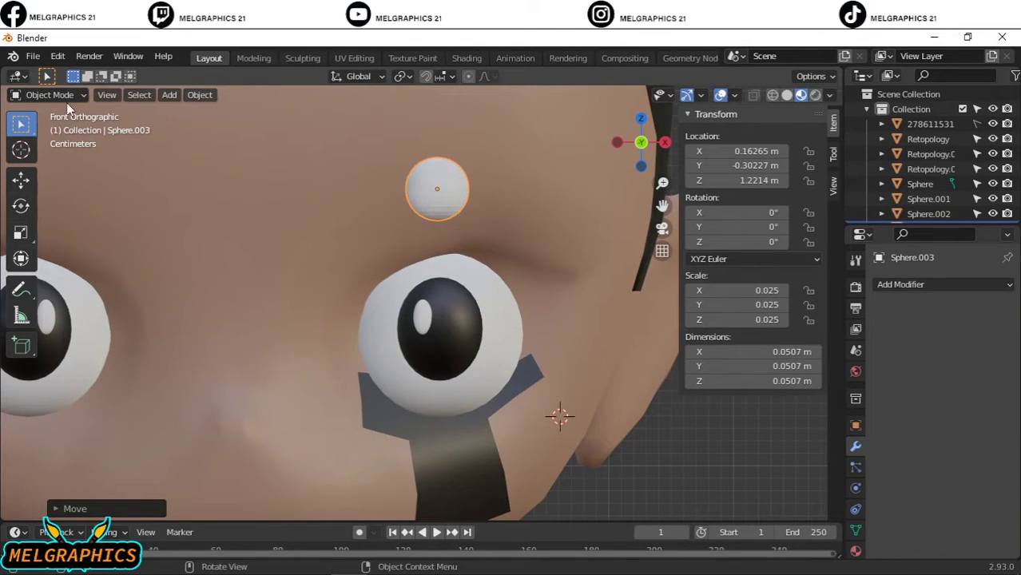
# Sculpt the sphere with the Grab brush into a wide, curved eyebrow arch.
pyautogui.click(66, 100)
pyautogui.click(48, 140)
pyautogui.moveTo(407, 184); pyautogui.dragTo(360, 191)
pyautogui.moveTo(479, 183); pyautogui.dragTo(453, 138)
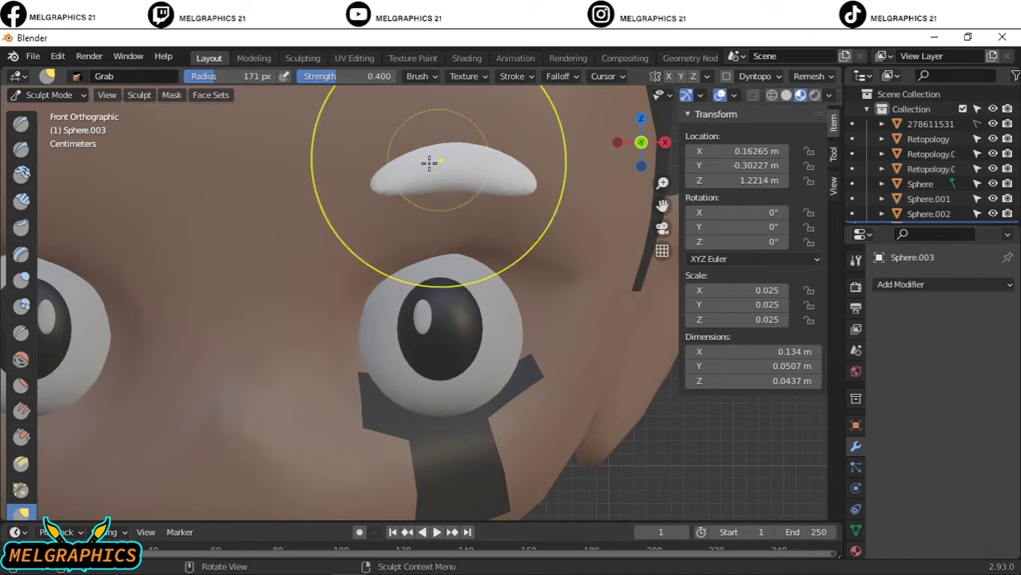
pyautogui.scroll(-4, 391, 198)
pyautogui.scroll(5, 548, 141)
pyautogui.hotkey('ctrl', 'z')
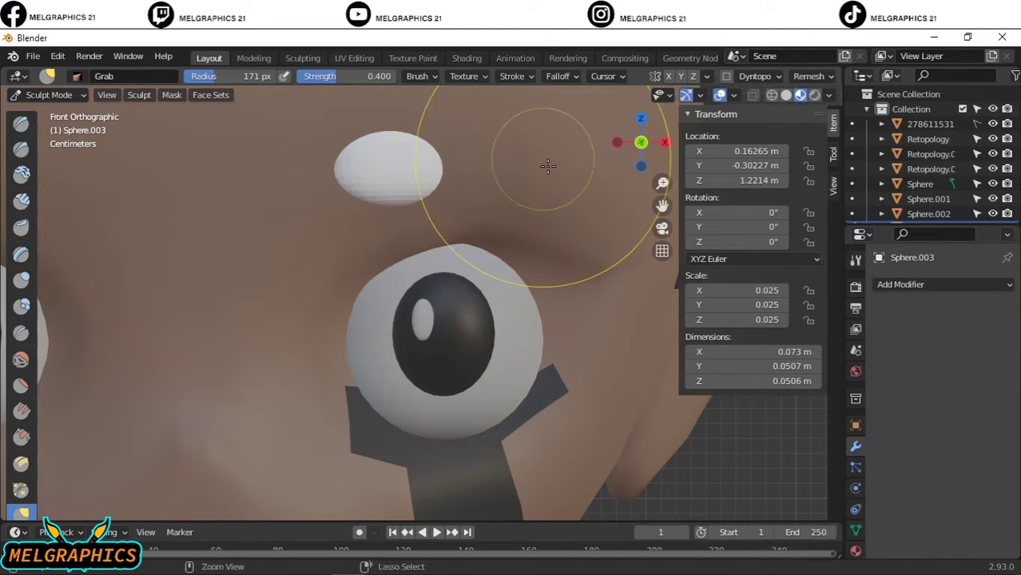
pyautogui.hotkey('ctrl', 'shift', 'z')
pyautogui.scroll(-2, 503, 201)
pyautogui.scroll(-2, 467, 148)
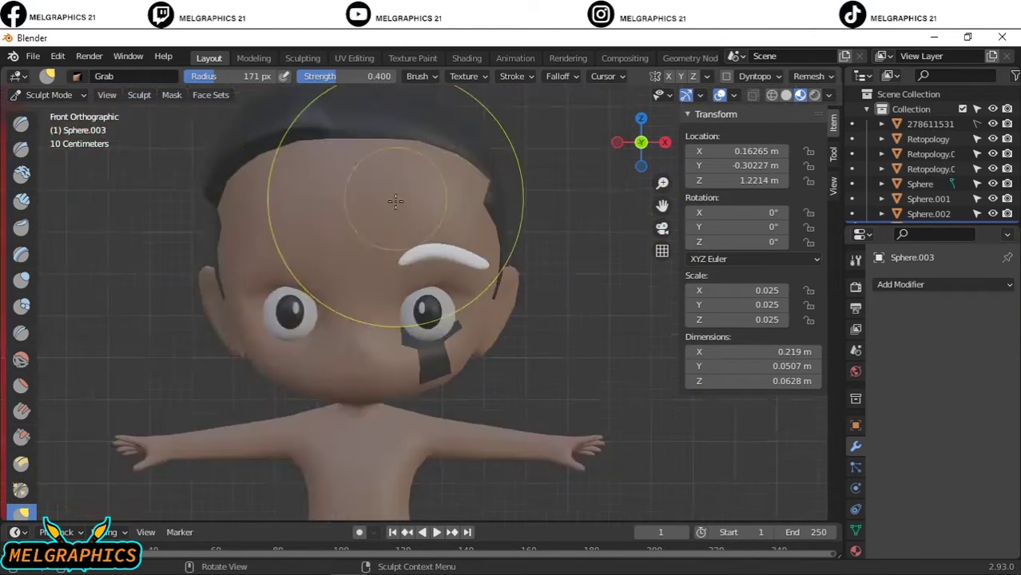
pyautogui.scroll(4, 422, 267)
pyautogui.scroll(2, 421, 268)
pyautogui.moveTo(534, 222); pyautogui.dragTo(421, 205)
# Back in Object Mode, move the eyebrow and rotate it to follow the brow line.
pyautogui.click(48, 94)
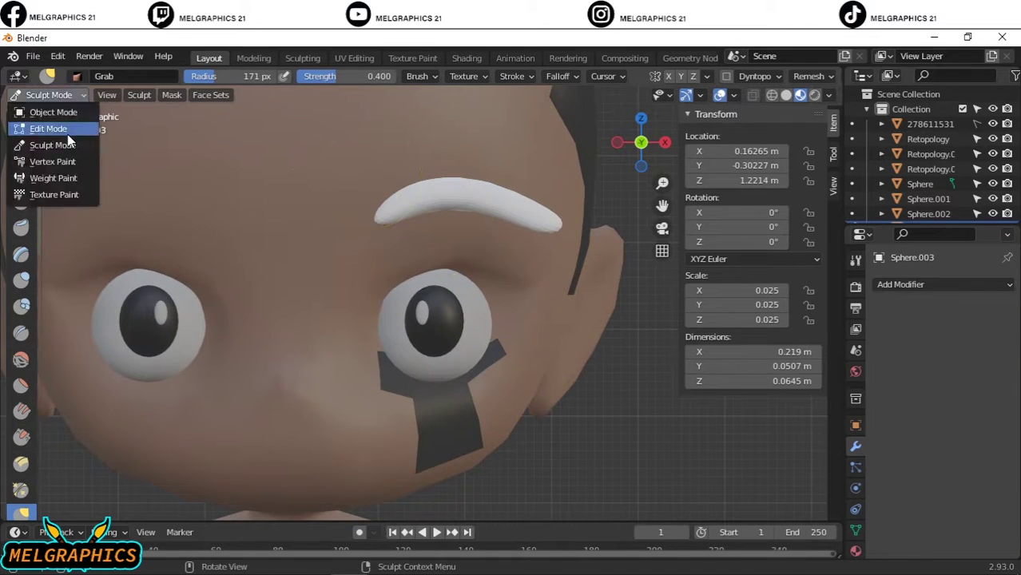
pyautogui.click(32, 111)
pyautogui.press('g')
pyautogui.click(489, 198)
pyautogui.moveTo(489, 198); pyautogui.dragTo(466, 266, button='middle')
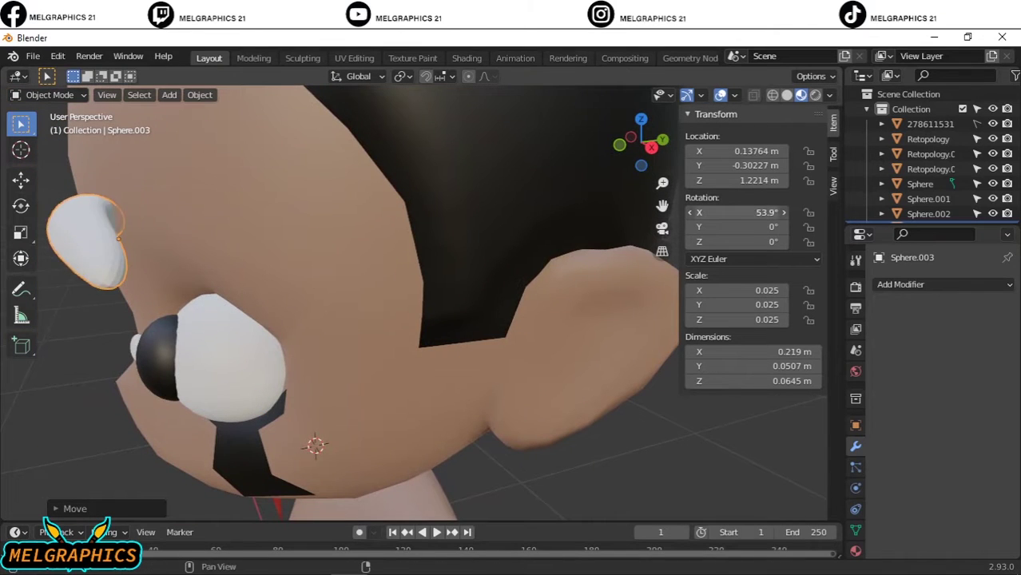
pyautogui.press('Escape')
pyautogui.moveTo(739, 241); pyautogui.dragTo(766, 241)
pyautogui.press('KP_1')
# Mirror the eyebrow across the face, give it a new black material, and shade it smooth.
pyautogui.click(900, 284)
pyautogui.click(714, 461)
pyautogui.click(855, 549)
pyautogui.click(943, 348)
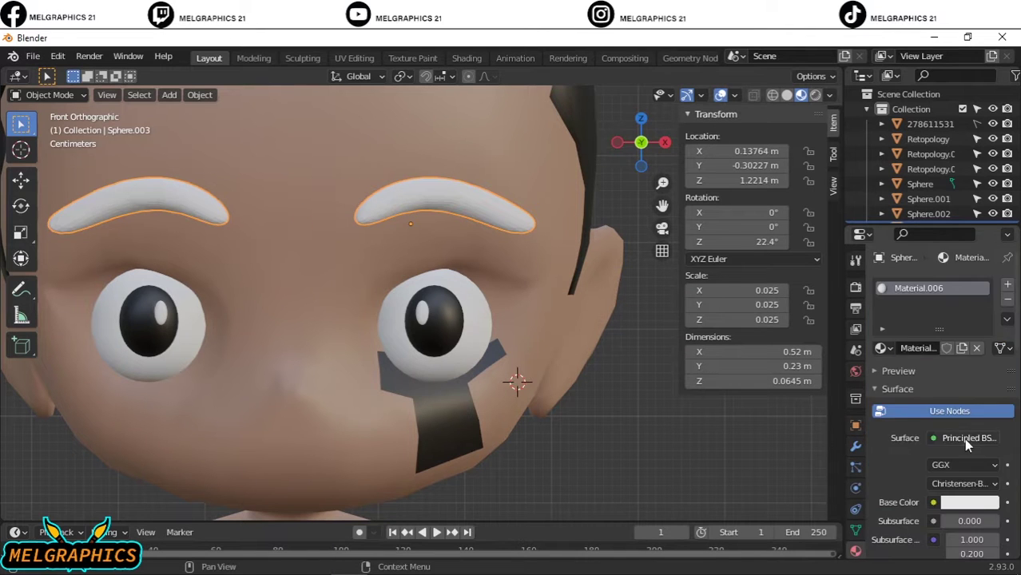
pyautogui.click(969, 502)
pyautogui.rightClick(409, 140)
pyautogui.click(411, 147)
# Select the body mesh and enter Edit Mode on it.
pyautogui.click(614, 409)
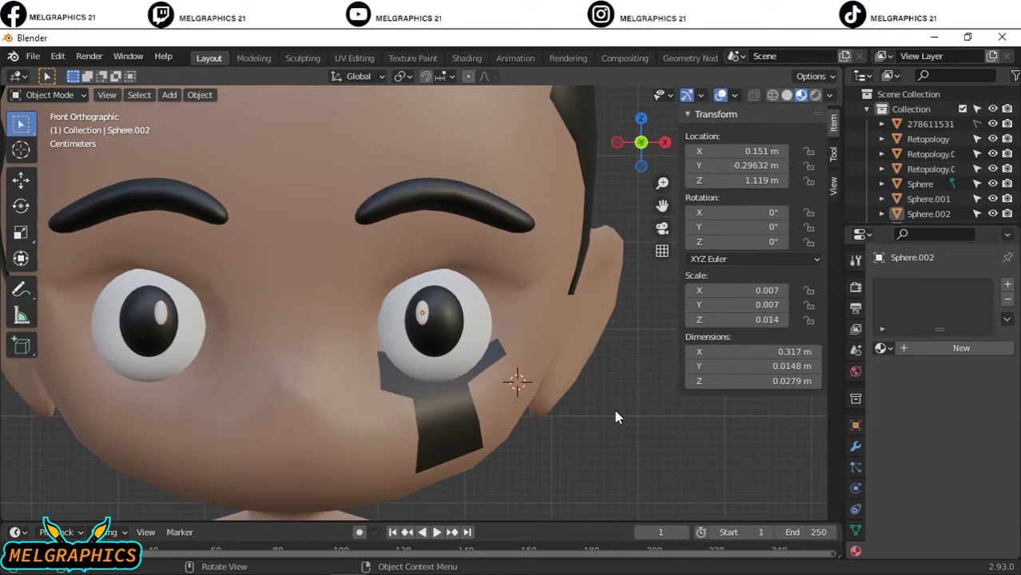
pyautogui.scroll(-4, 375, 469)
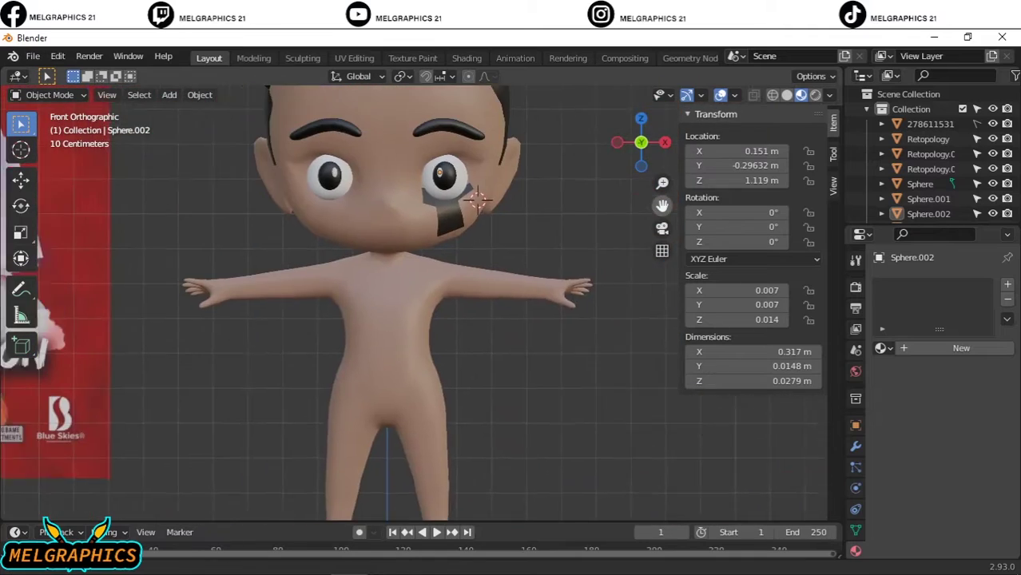
pyautogui.click(356, 351)
pyautogui.scroll(3, 356, 334)
pyautogui.click(84, 95)
pyautogui.click(48, 128)
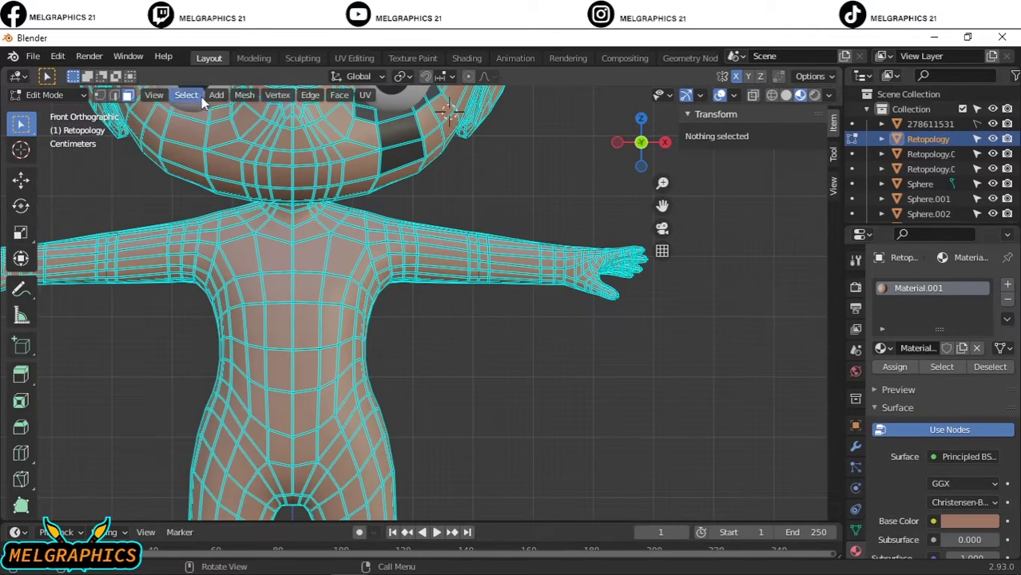
# Turn on X-ray and select the torso and arm faces of the body.
pyautogui.click(752, 95)
pyautogui.keyDown('shift'); pyautogui.moveTo(11, 232); pyautogui.dragTo(182, 257, button='middle'); pyautogui.keyUp('shift')
pyautogui.moveTo(21, 124); pyautogui.dragTo(89, 184)
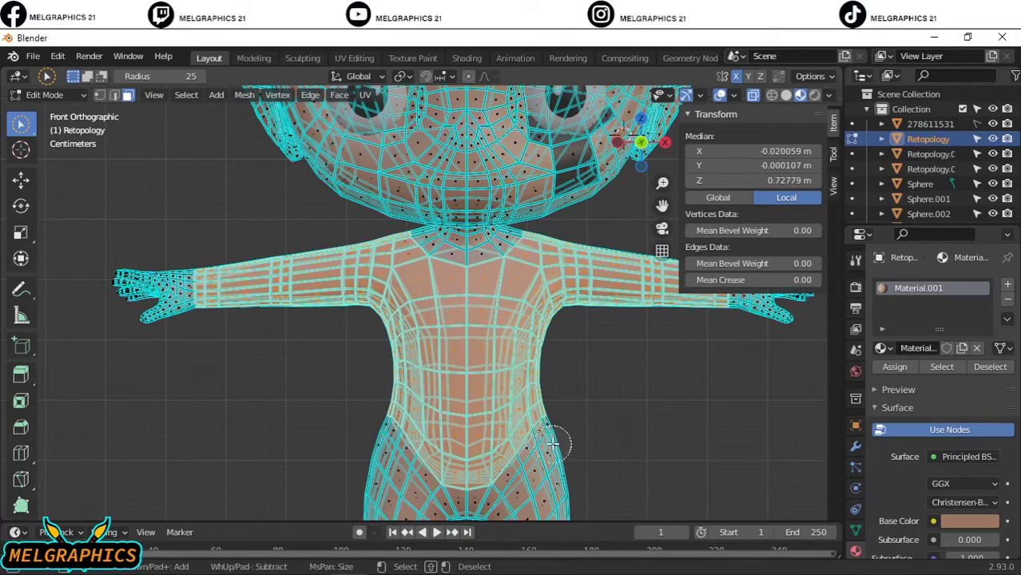
pyautogui.scroll(-3, 554, 441)
pyautogui.scroll(5, 575, 376)
pyautogui.scroll(3, 564, 334)
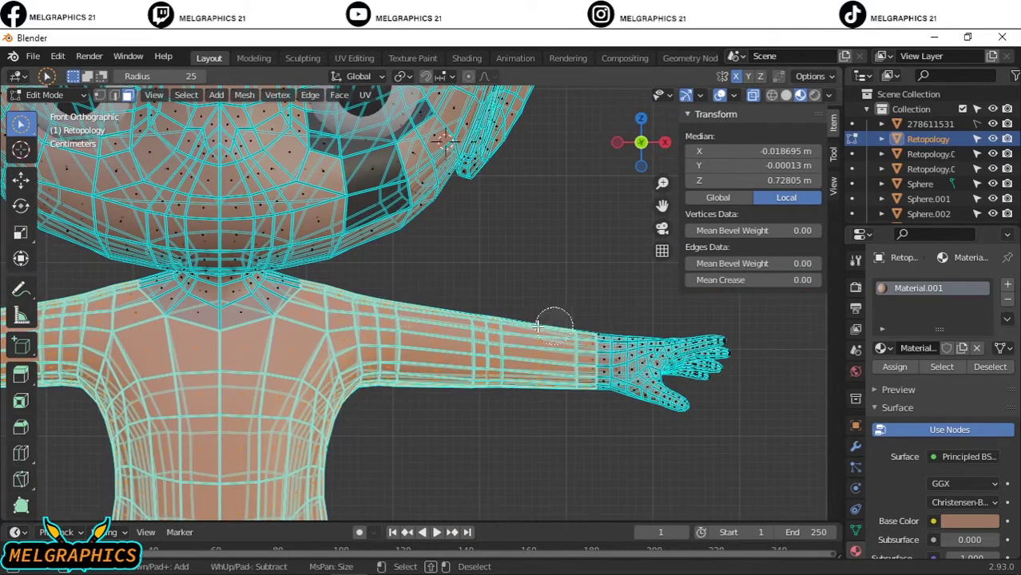
pyautogui.scroll(-3, 223, 326)
# Separate the selected faces into a shirt object and set its Solidify offset to 1.
pyautogui.rightClick(230, 327)
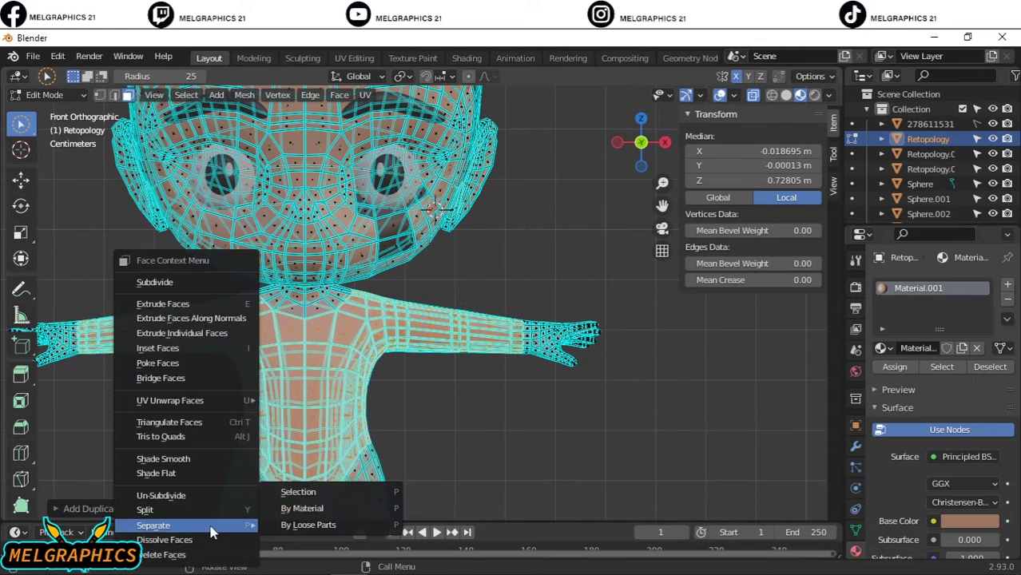
pyautogui.click(296, 487)
pyautogui.press('Tab')
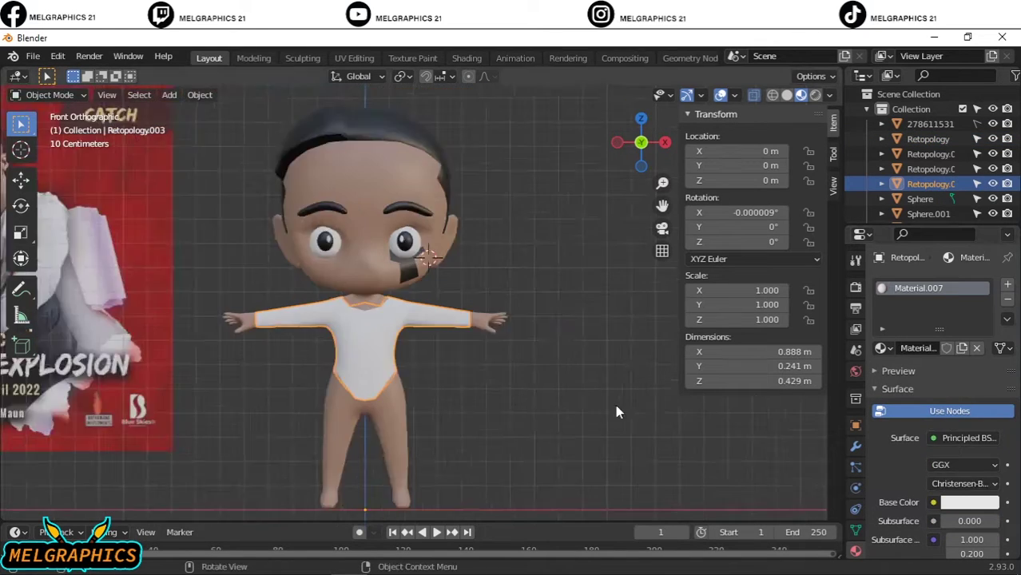
pyautogui.scroll(2, 381, 373)
pyautogui.scroll(2, 554, 416)
pyautogui.moveTo(950, 370); pyautogui.dragTo(971, 370)
pyautogui.scroll(-4, 482, 446)
pyautogui.scroll(3, 482, 446)
pyautogui.scroll(-1, 128, 198)
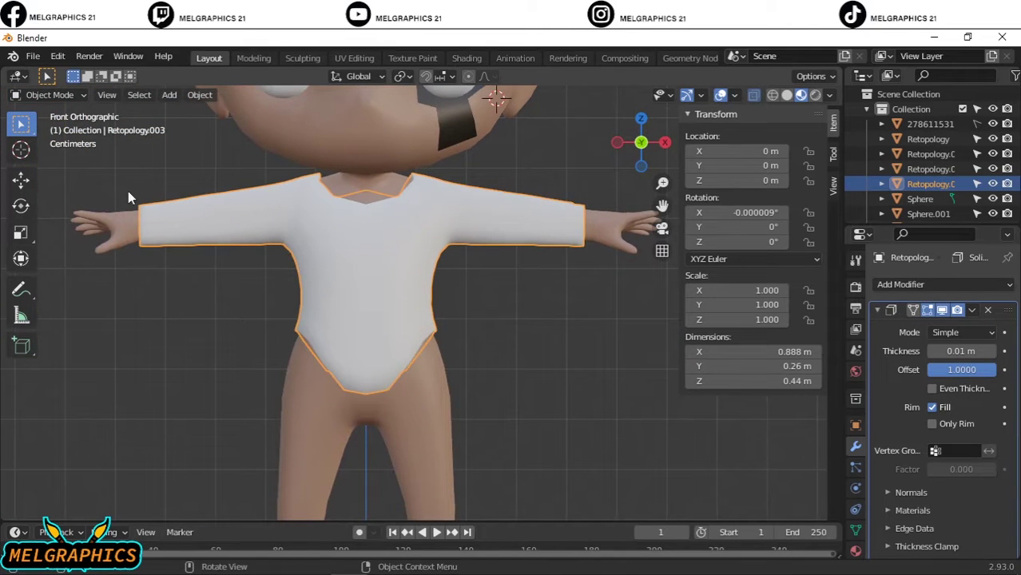
pyautogui.click(48, 95)
pyautogui.click(49, 147)
# Set the sculpt brush radius to 105 px and orbit to view the shirt at an angle.
pyautogui.press('f')
pyautogui.click(451, 373)
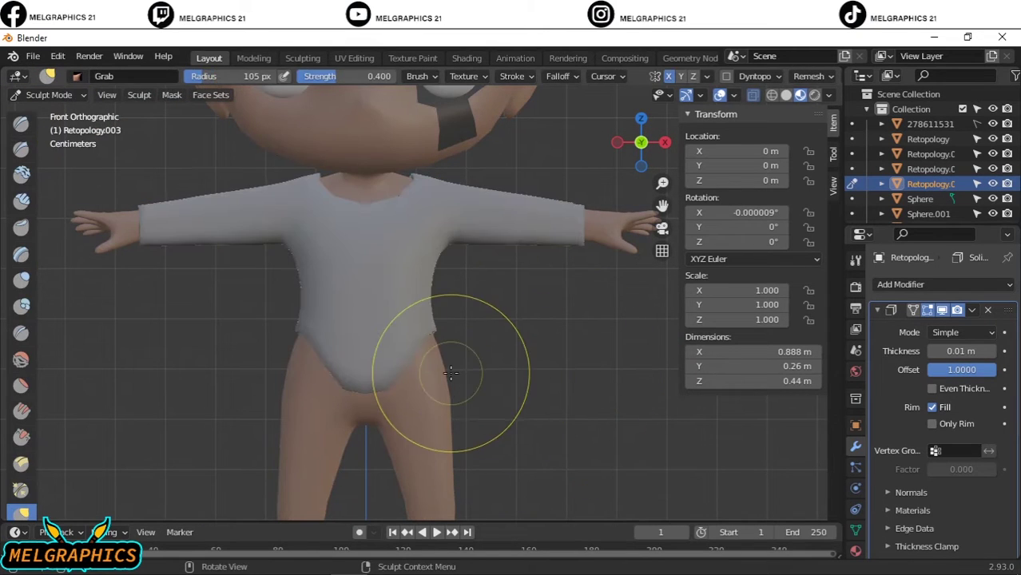
pyautogui.hotkey('ctrl', 'Tab')
pyautogui.hotkey('ctrl', 'Tab')
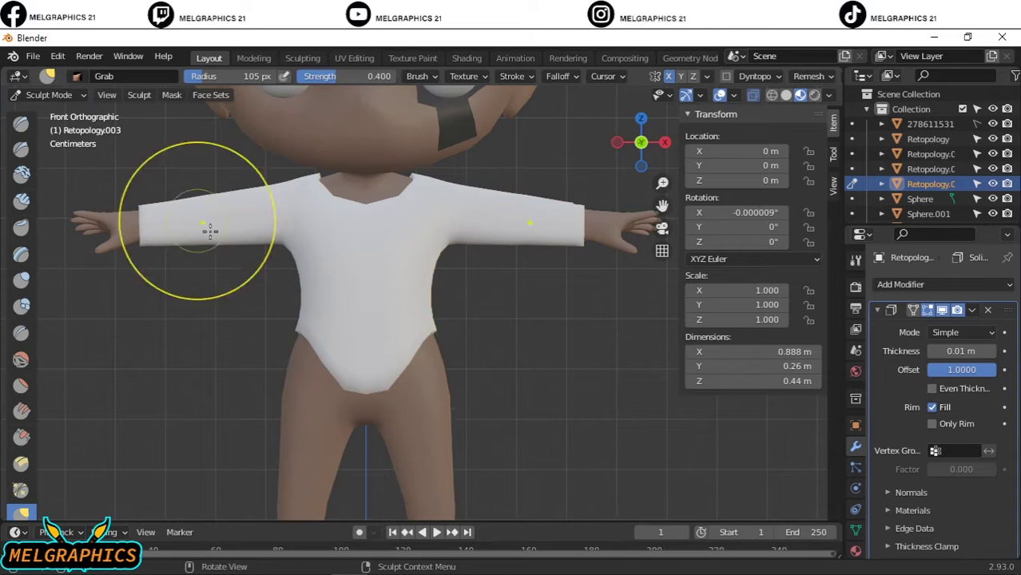
pyautogui.moveTo(424, 313); pyautogui.dragTo(350, 281, button='middle')
pyautogui.hotkey('ctrl', 'Tab')
pyautogui.click(349, 281)
pyautogui.click(350, 281)
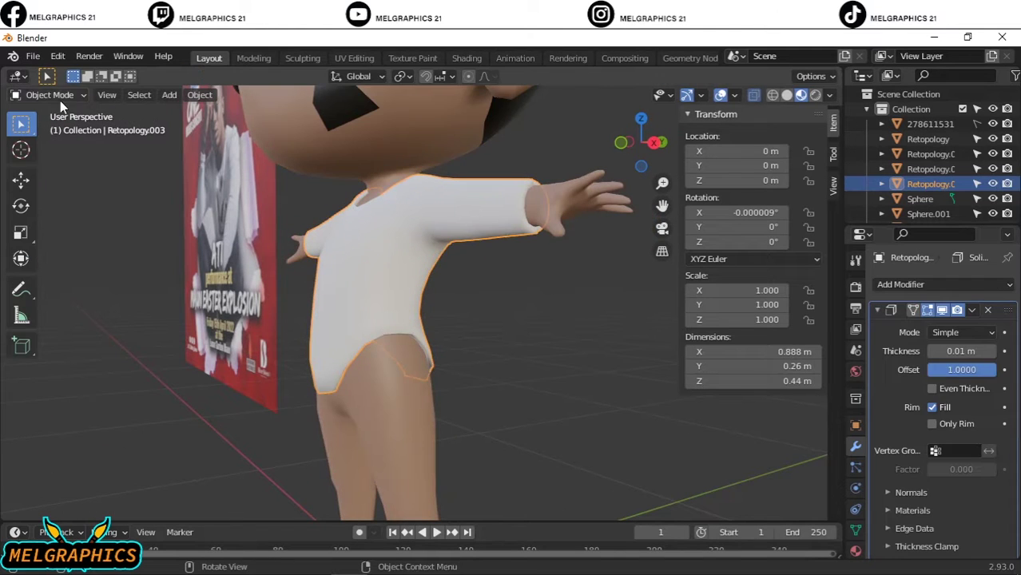
pyautogui.hotkey('ctrl', 'Tab')
pyautogui.moveTo(388, 336)
pyautogui.mouseDown(button='middle')
pyautogui.moveTo(465, 331)
pyautogui.moveTo(412, 357)
pyautogui.mouseUp(button='middle')
# Reselect the shirt, return to Sculpt Mode, and commit a mask expansion on it.
pyautogui.hotkey('ctrl', 'Tab')
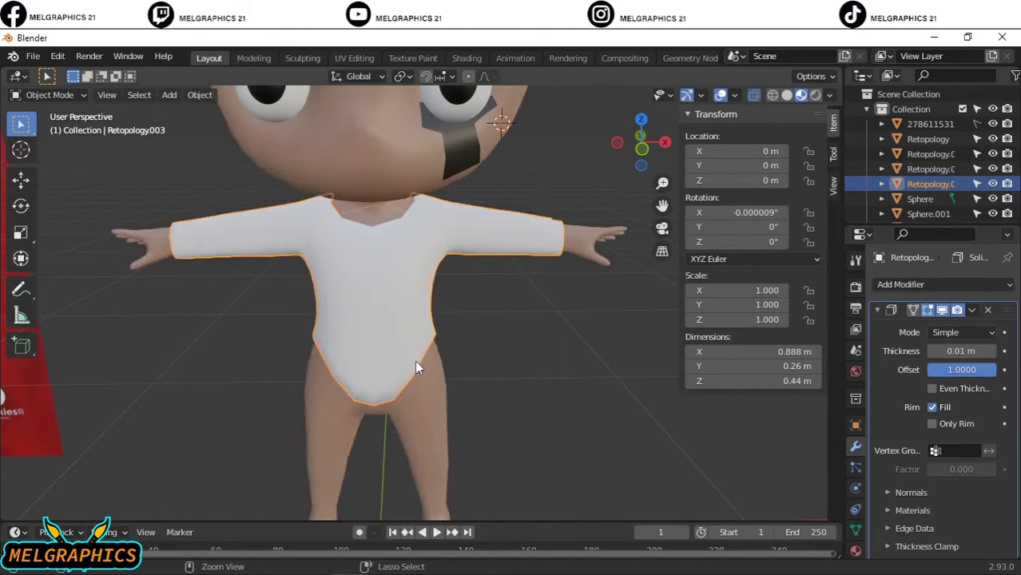
pyautogui.click(415, 360)
pyautogui.click(424, 255)
pyautogui.hotkey('ctrl', 'Tab')
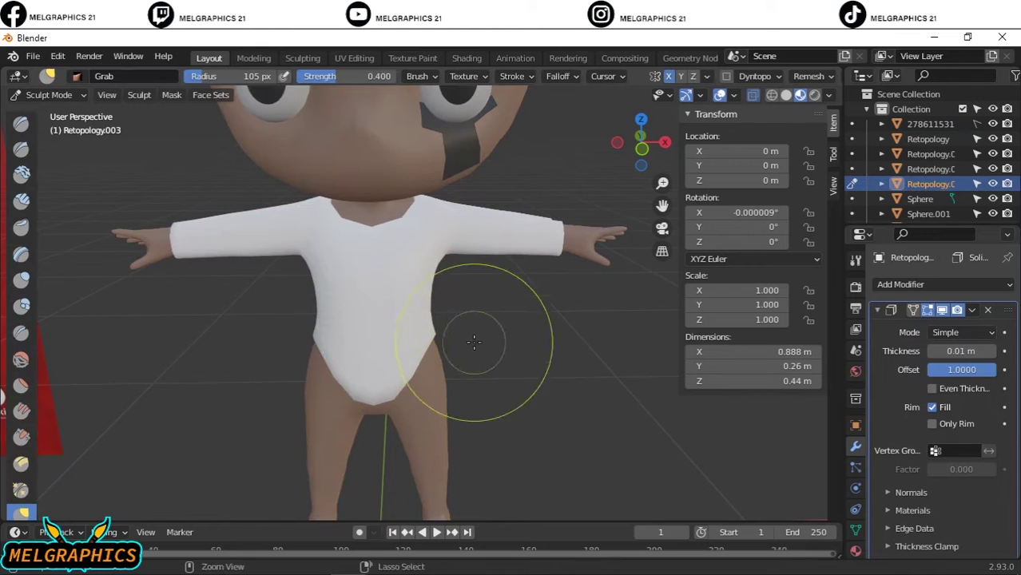
pyautogui.hotkey('ctrl', 'Tab')
pyautogui.click(44, 94)
pyautogui.click(40, 142)
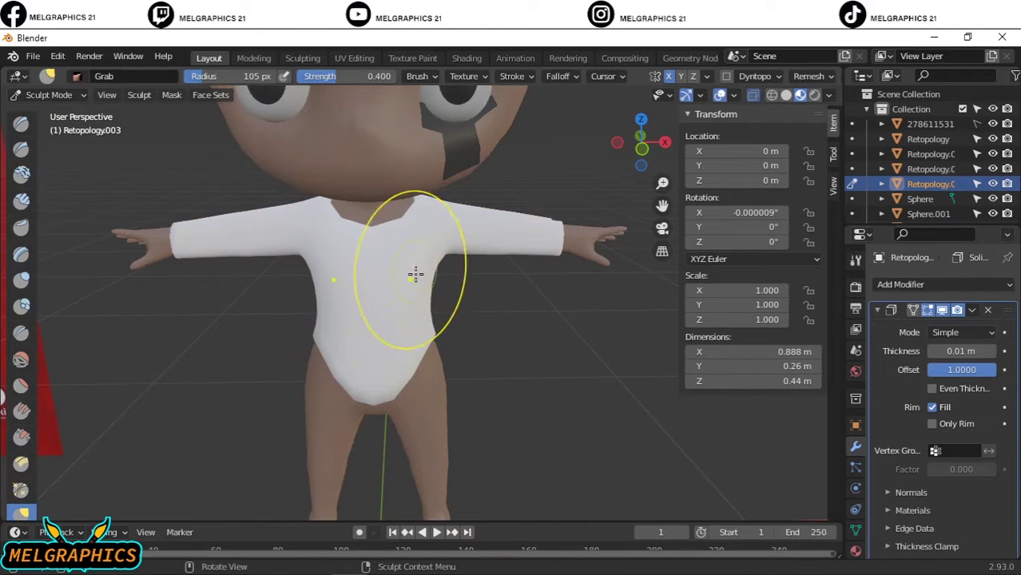
pyautogui.hotkey('ctrl', 'Tab')
pyautogui.click(44, 94)
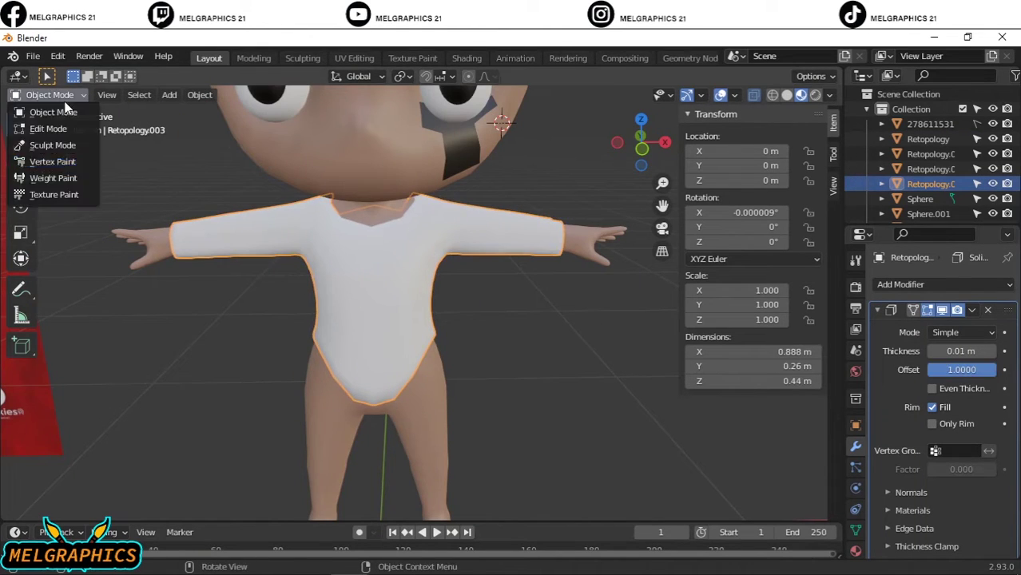
pyautogui.click(40, 142)
pyautogui.scroll(-2, 384, 304)
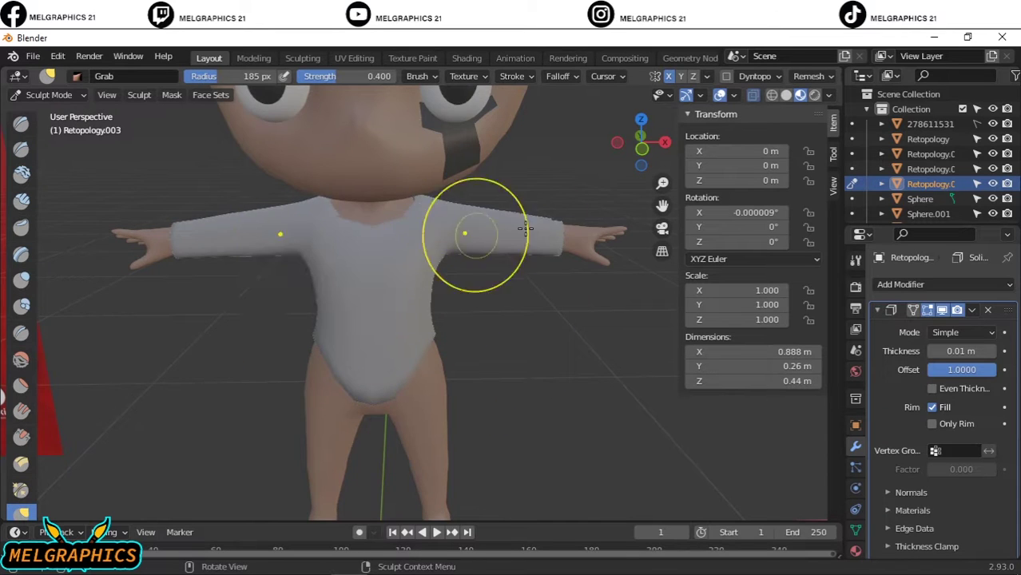
pyautogui.scroll(-2, 391, 272)
pyautogui.click(402, 342)
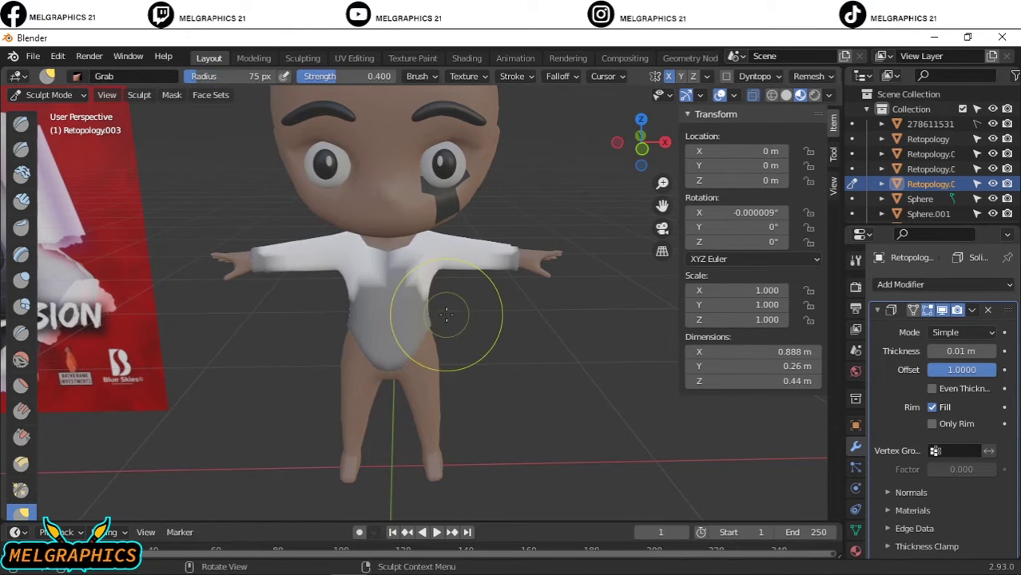
# Frame the shirt and expand a mask over its torso with Shift+A.
pyautogui.moveTo(445, 314); pyautogui.dragTo(368, 342, button='middle')
pyautogui.press('KP_Decimal')
pyautogui.hotkey('shift', 'a')
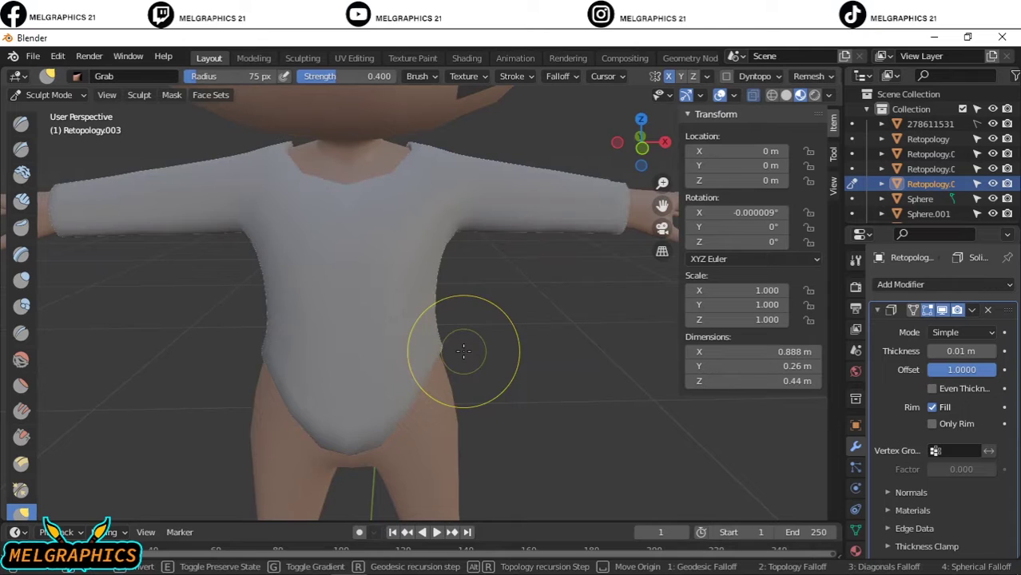
pyautogui.click(410, 360)
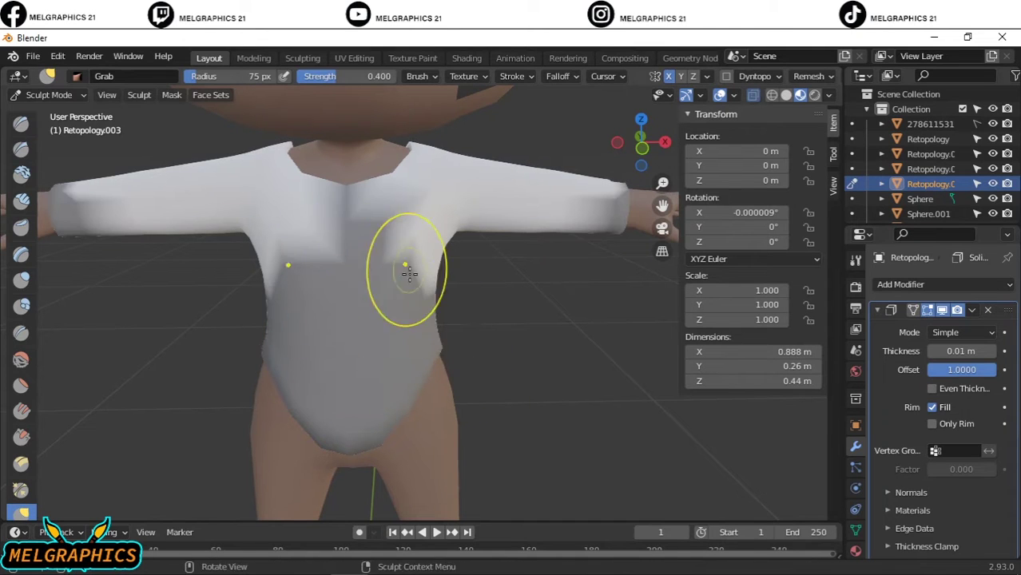
pyautogui.scroll(-2, 445, 309)
pyautogui.scroll(-3, 22, 240)
pyautogui.scroll(-2, 24, 368)
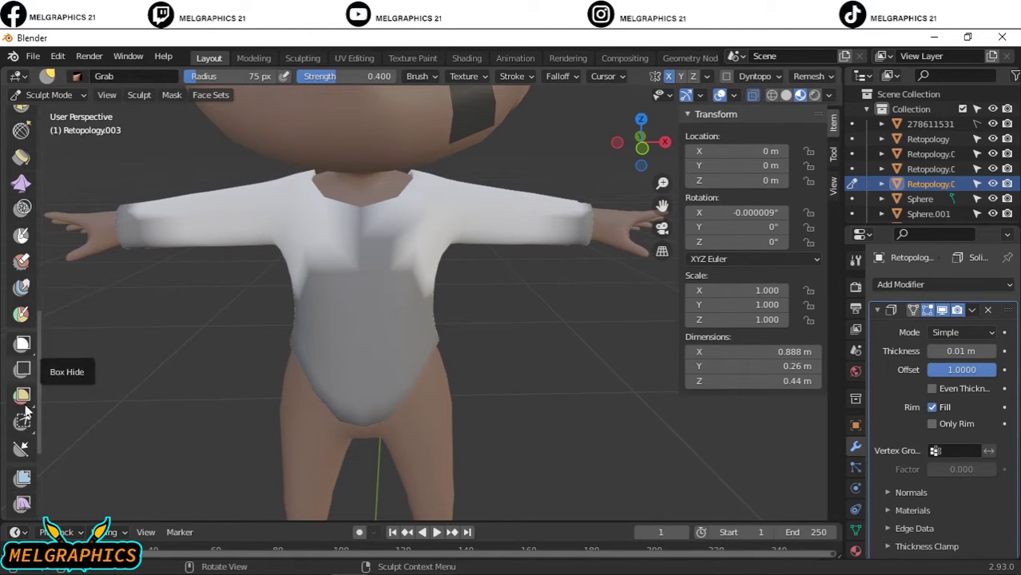
pyautogui.click(22, 343)
# Box-mask a small area of the shirt, then clear the mask.
pyautogui.moveTo(209, 262); pyautogui.dragTo(212, 264)
pyautogui.click(171, 95)
pyautogui.click(192, 139)
# Pull the shirt's lower hem upward with an enlarged Grab brush.
pyautogui.press('g')
pyautogui.press('f')
pyautogui.press('f')
pyautogui.moveTo(415, 408)
pyautogui.mouseDown()
pyautogui.moveTo(408, 350)
pyautogui.moveTo(353, 451)
pyautogui.mouseUp()
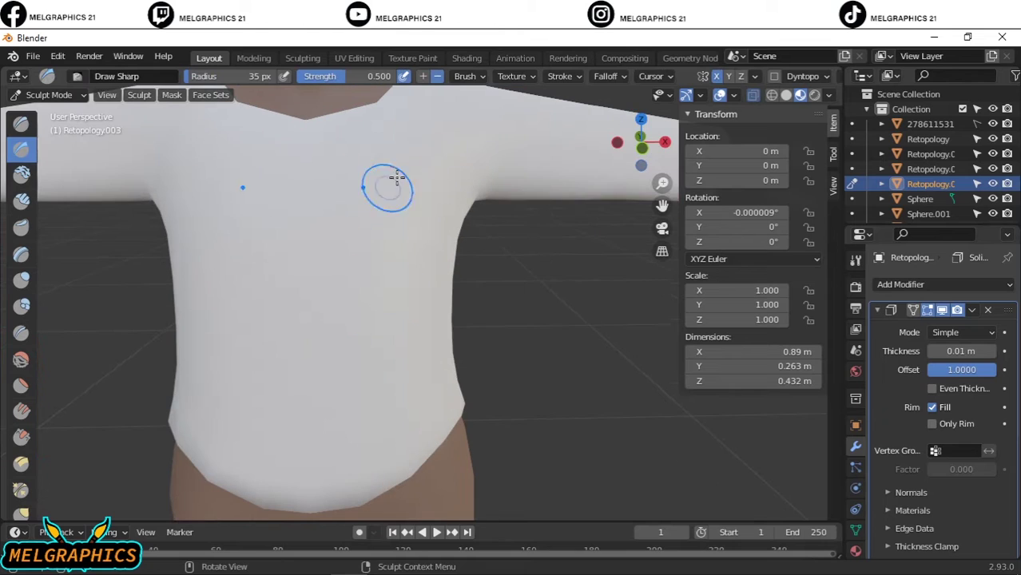
pyautogui.scroll(-4, 382, 298)
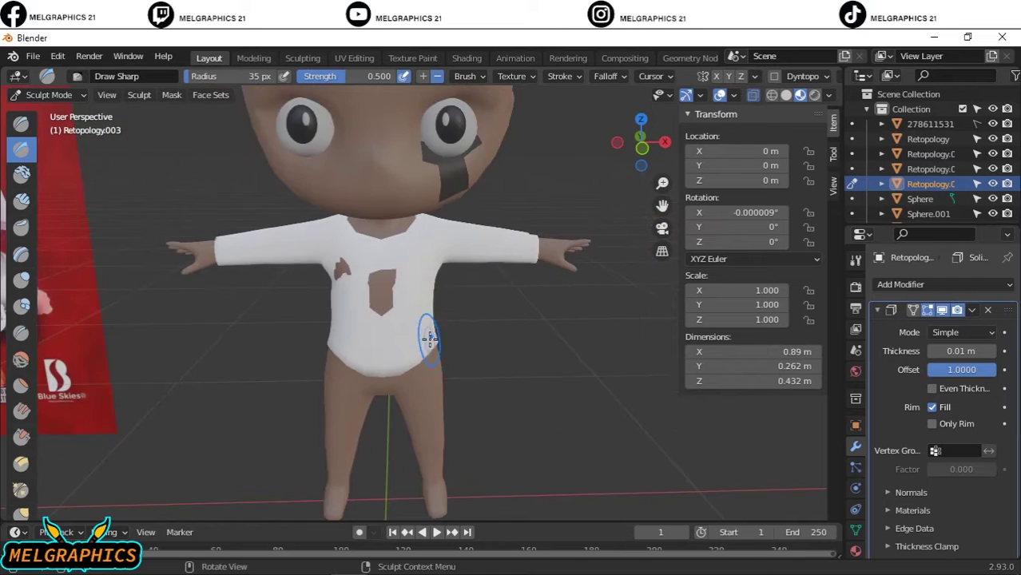
pyautogui.click(49, 94)
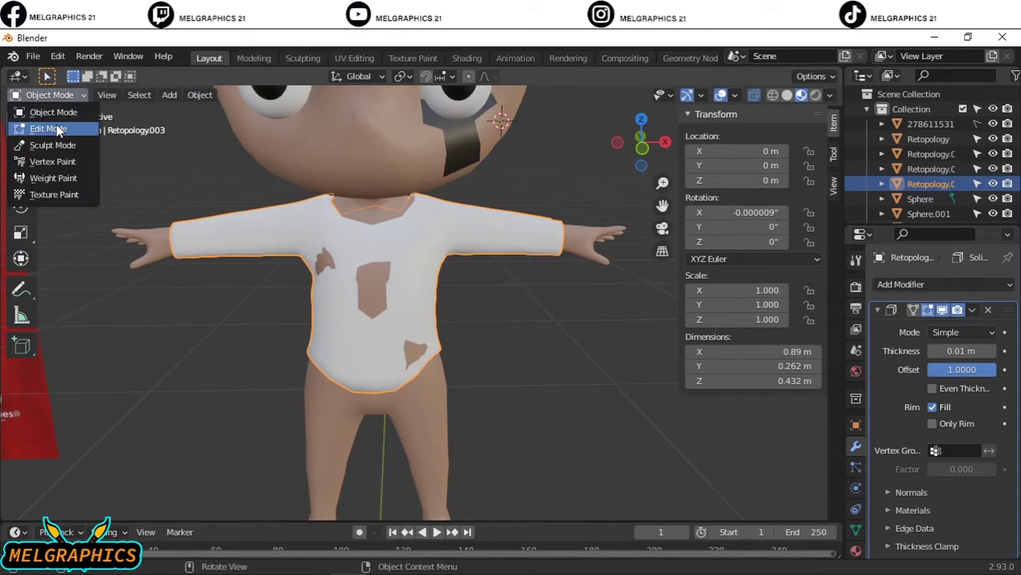
# Enter Edit Mode on the shirt, try scaling twice and cancel, then return to Object Mode.
pyautogui.click(76, 125)
pyautogui.press('s')
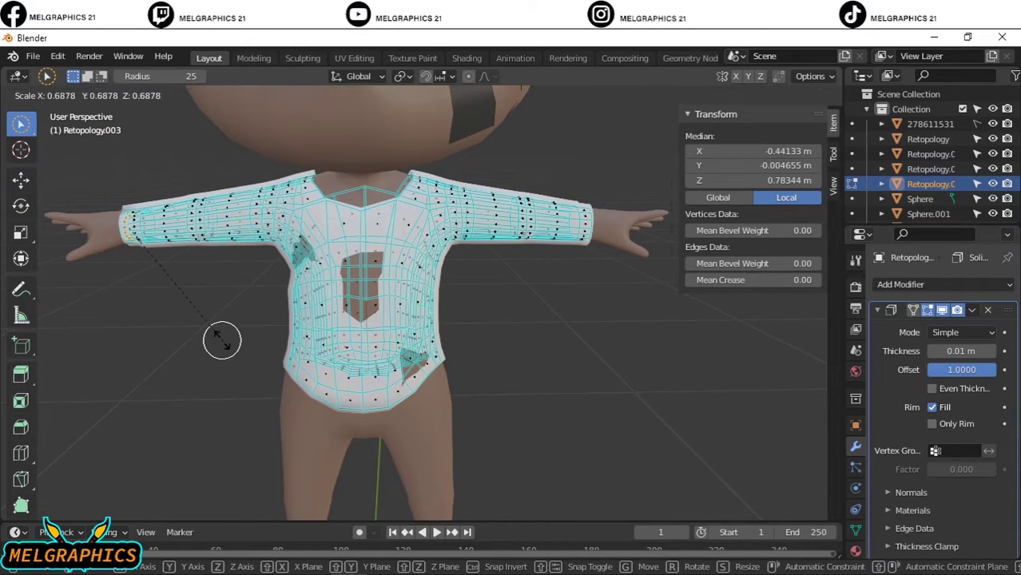
pyautogui.press('Escape')
pyautogui.press('s')
pyautogui.press('Escape')
pyautogui.press('Tab')
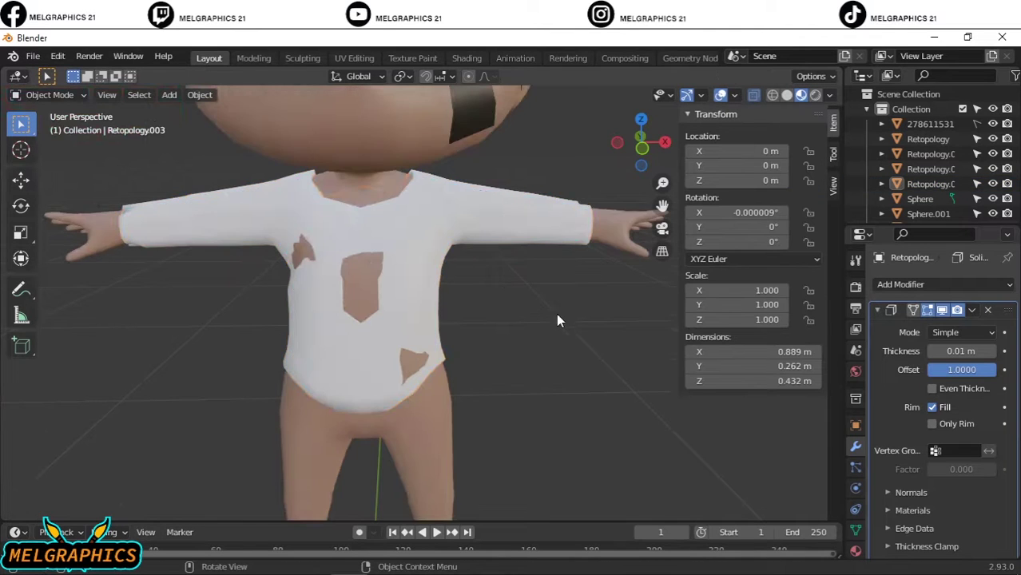
# Make a Grab tweak to the shirt in Sculpt Mode, then return to Object Mode.
pyautogui.click(58, 146)
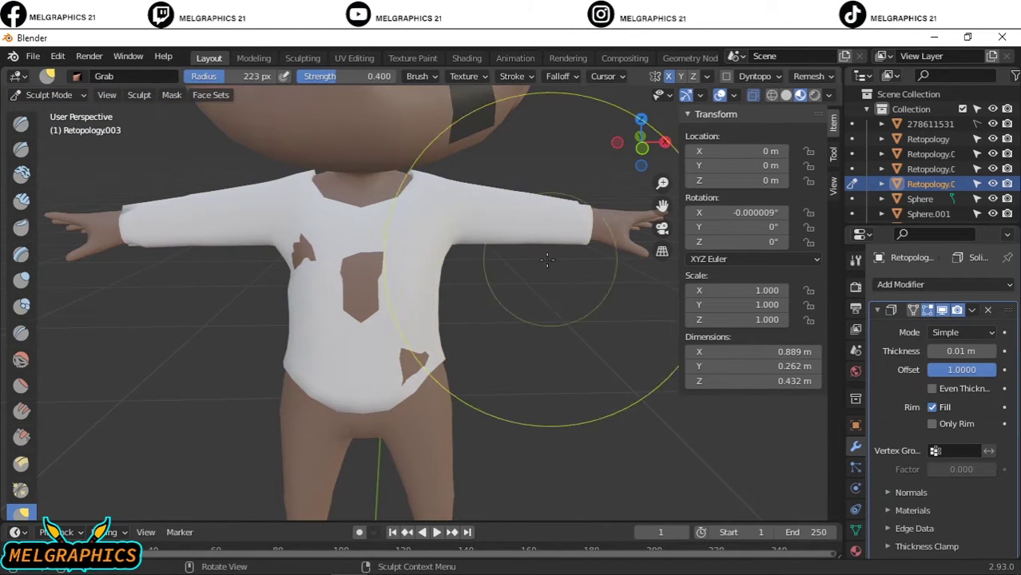
pyautogui.scroll(-5, 475, 287)
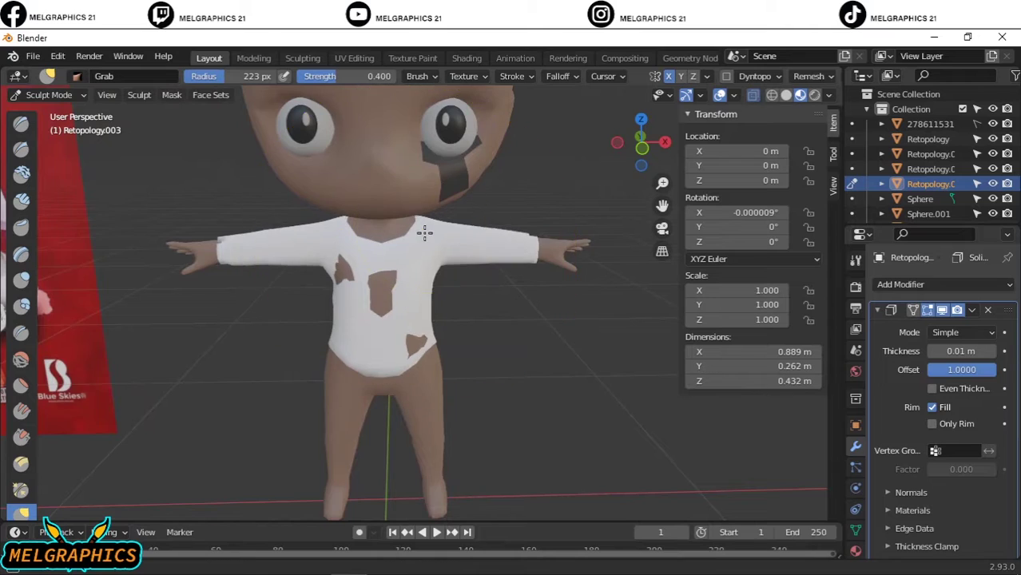
pyautogui.click(48, 94)
pyautogui.click(75, 112)
pyautogui.scroll(3, 485, 363)
pyautogui.scroll(-2, 492, 356)
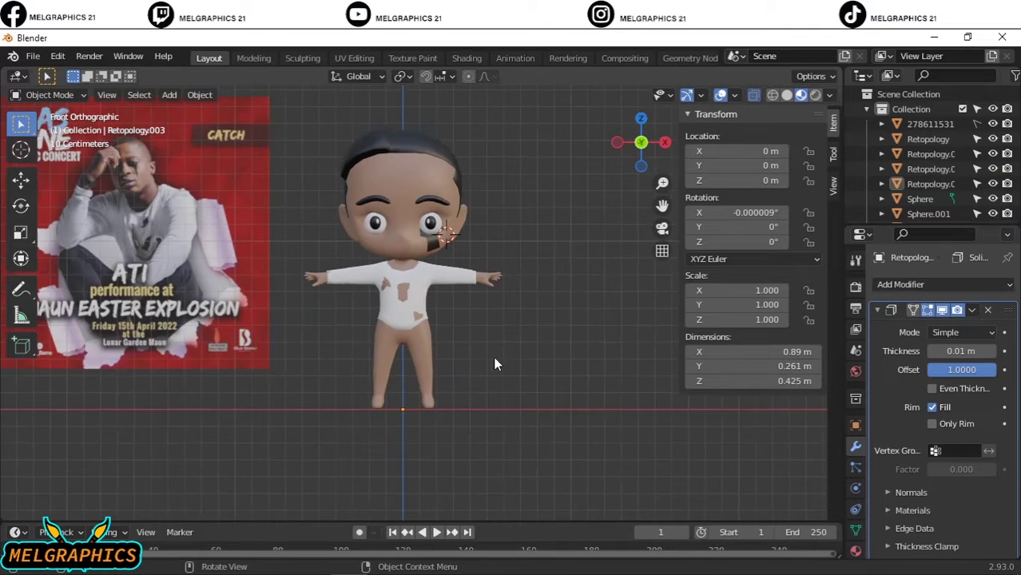
pyautogui.scroll(2, 416, 350)
# Put the body mesh in Edit Mode and select its hip and leg faces.
pyautogui.click(416, 350)
pyautogui.click(48, 94)
pyautogui.click(57, 130)
pyautogui.scroll(2, 410, 385)
pyautogui.moveTo(409, 385); pyautogui.dragTo(340, 357)
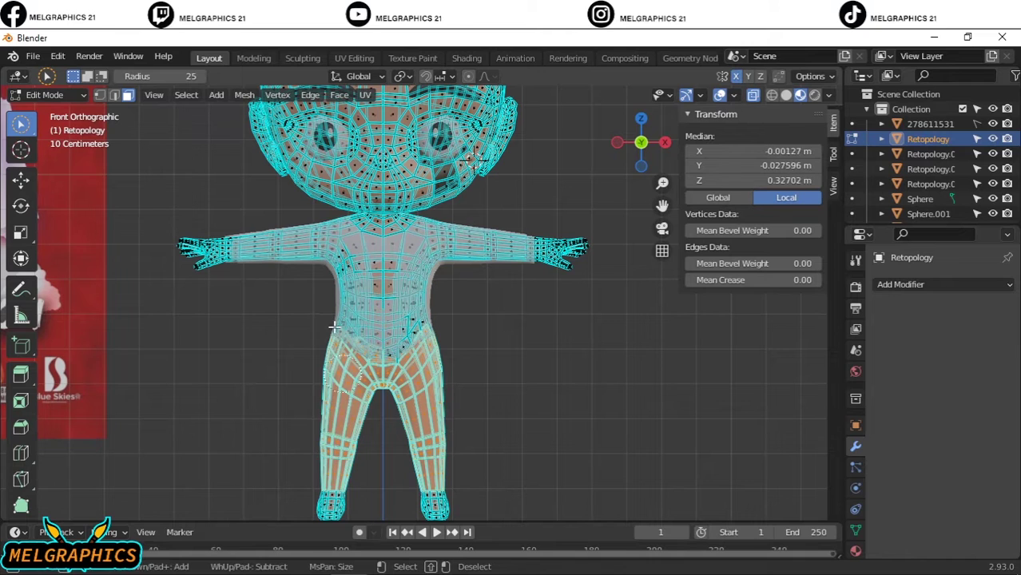
# Separate the selected hip and leg faces into their own pants object.
pyautogui.scroll(3, 298, 372)
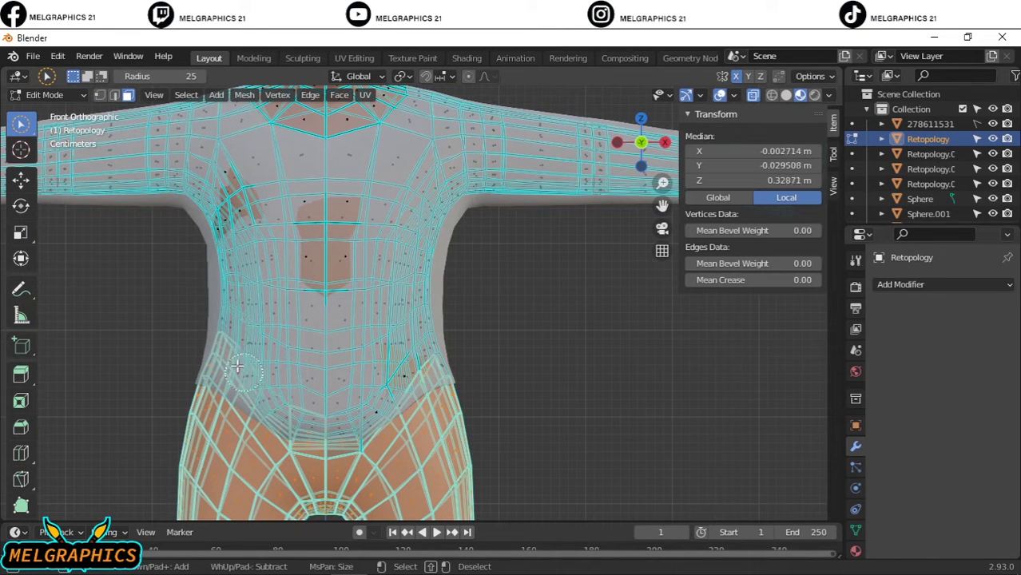
pyautogui.rightClick(347, 321)
pyautogui.click(415, 330)
pyautogui.click(48, 95)
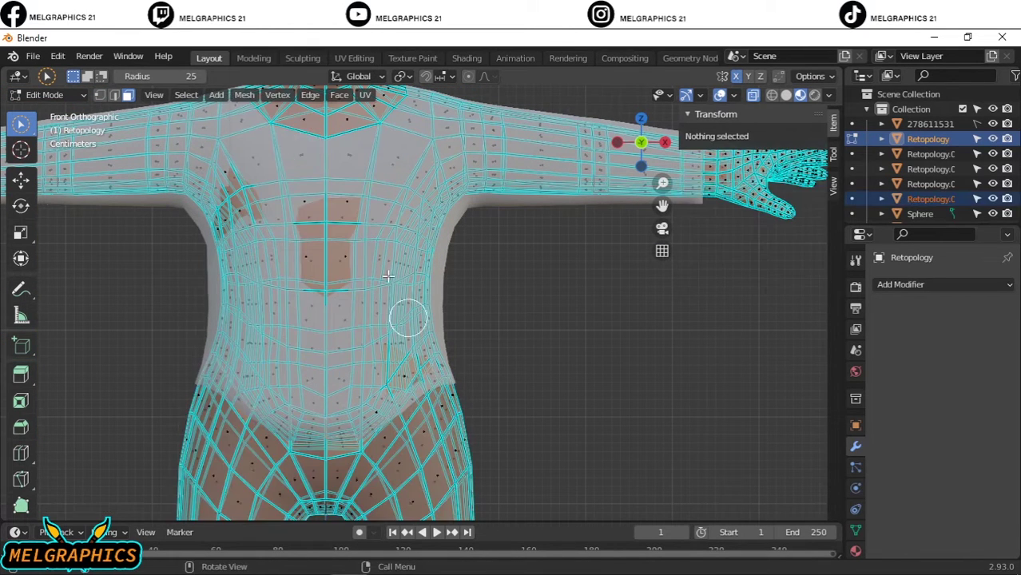
pyautogui.click(56, 111)
# Give the pants a Solidify modifier and replace the inherited skin material with a new black one.
pyautogui.click(426, 410)
pyautogui.click(942, 284)
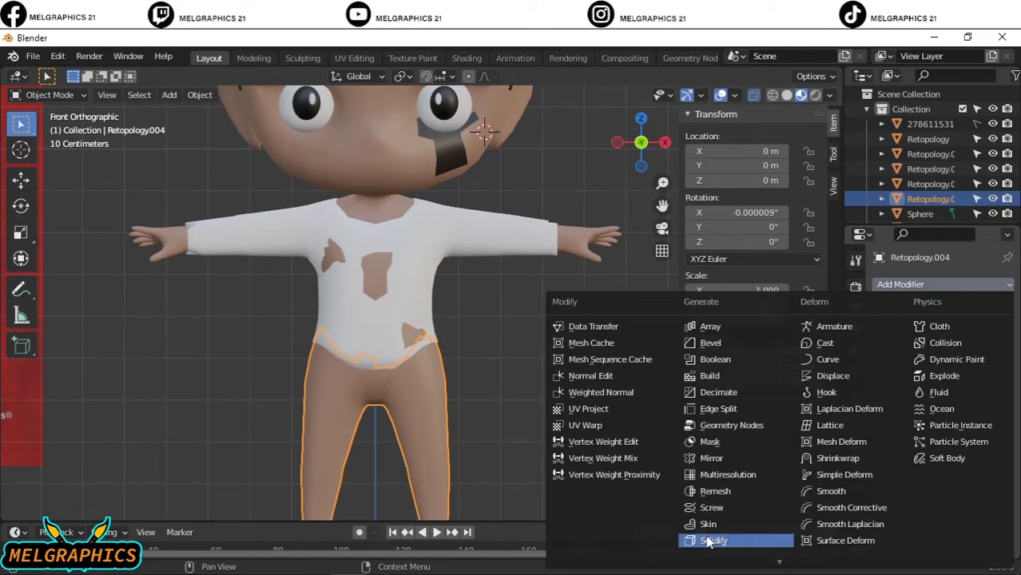
pyautogui.click(711, 538)
pyautogui.click(856, 550)
pyautogui.click(1007, 298)
pyautogui.click(913, 356)
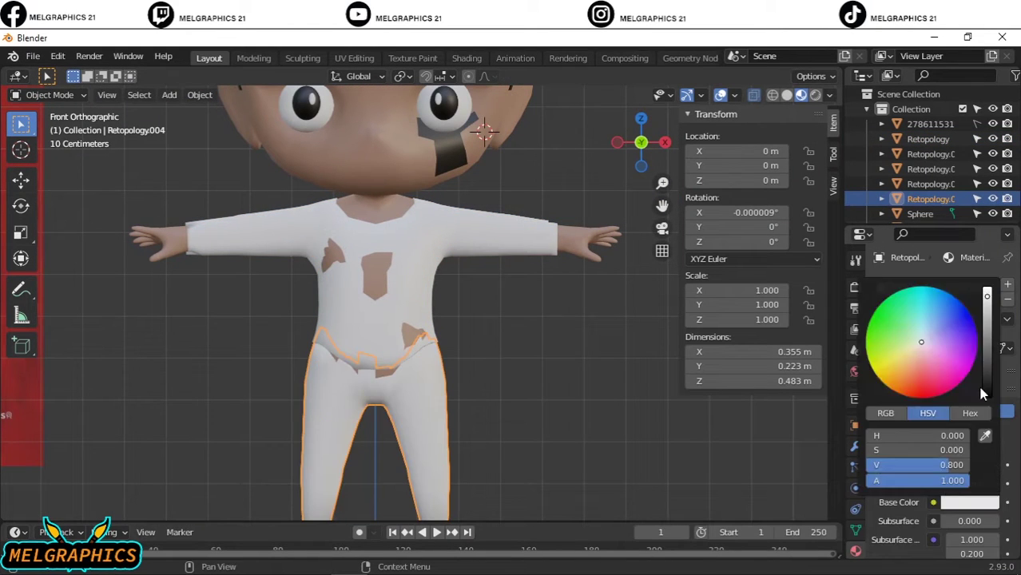
pyautogui.scroll(4, 467, 392)
# Briefly sculpt the shirt, then return to Object Mode and select the body mesh.
pyautogui.click(223, 357)
pyautogui.click(49, 94)
pyautogui.click(50, 135)
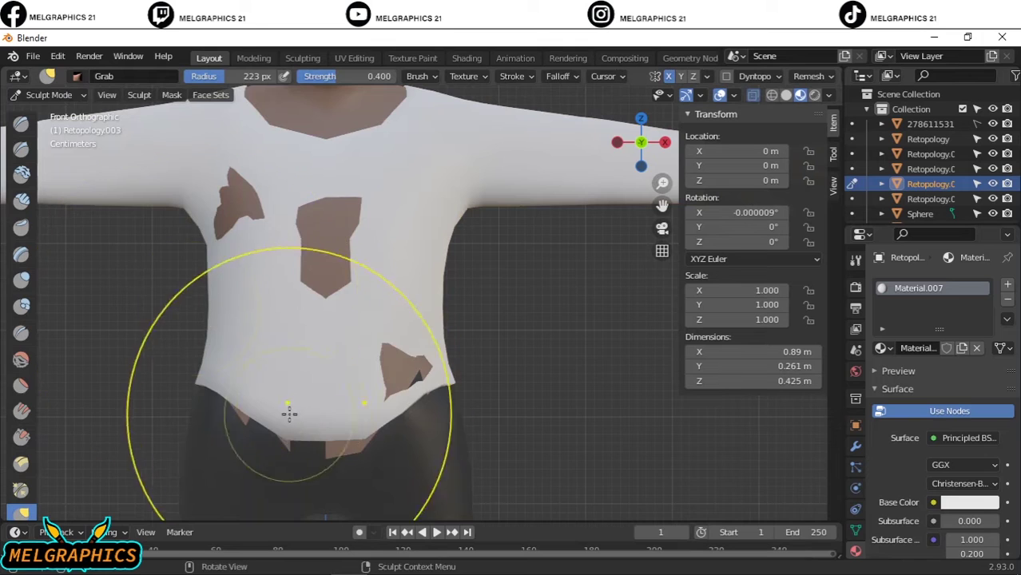
pyautogui.scroll(-3, 344, 364)
pyautogui.click(50, 94)
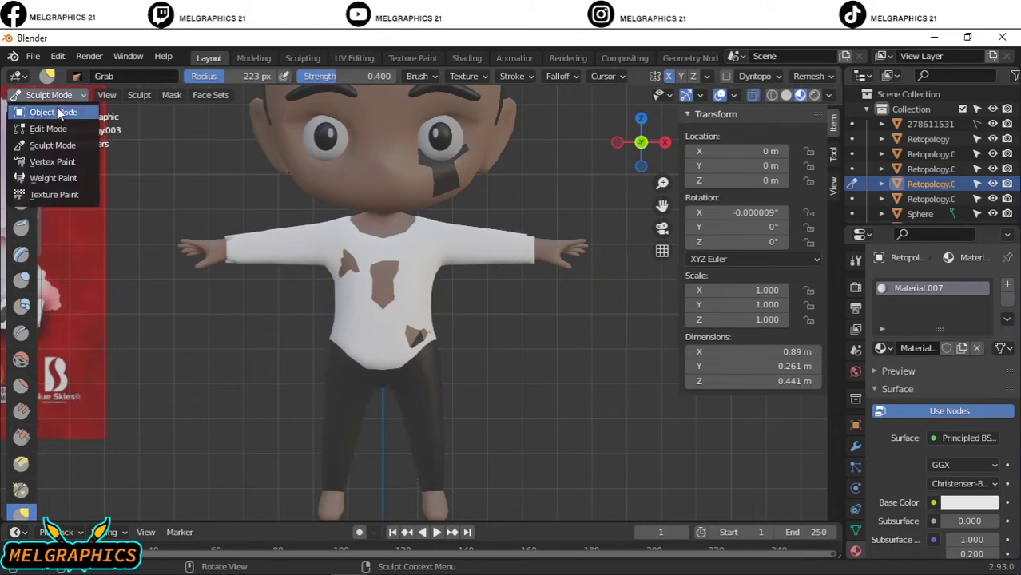
pyautogui.click(44, 107)
pyautogui.scroll(-3, 504, 446)
pyautogui.scroll(4, 440, 467)
pyautogui.scroll(2, 310, 392)
pyautogui.click(308, 382)
pyautogui.click(49, 94)
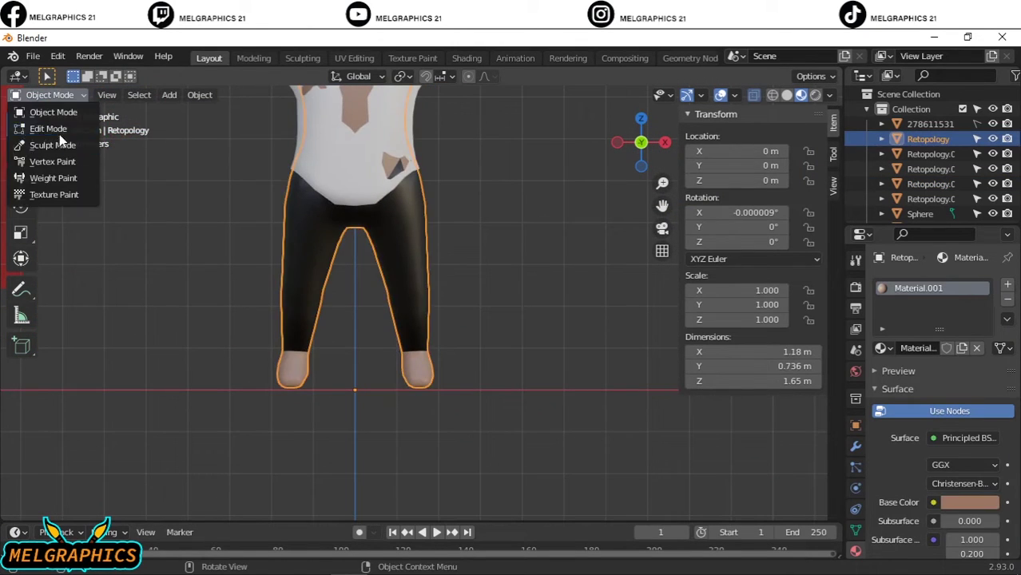
# Separate the selected foot faces from the body into their own object, Retopology.005.
pyautogui.click(48, 128)
pyautogui.press('c')
pyautogui.rightClick(332, 315)
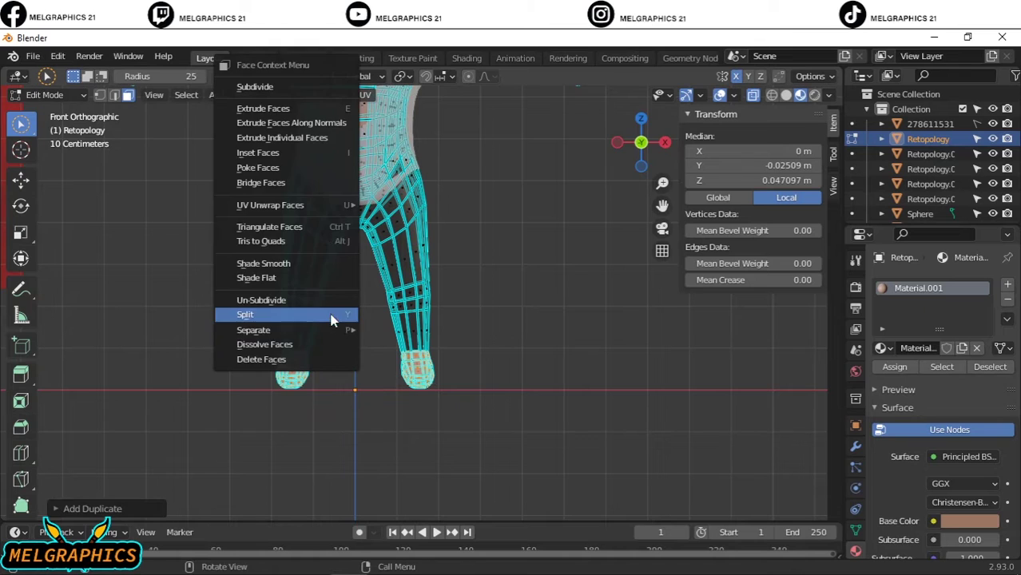
pyautogui.click(383, 319)
pyautogui.press('Tab')
# Give the pants material Metallic 0.215 with Specular and Roughness both at 0.576.
pyautogui.scroll(-3, 526, 326)
pyautogui.scroll(2, 431, 206)
pyautogui.scroll(2, 421, 239)
pyautogui.click(421, 240)
pyautogui.scroll(-3, 934, 384)
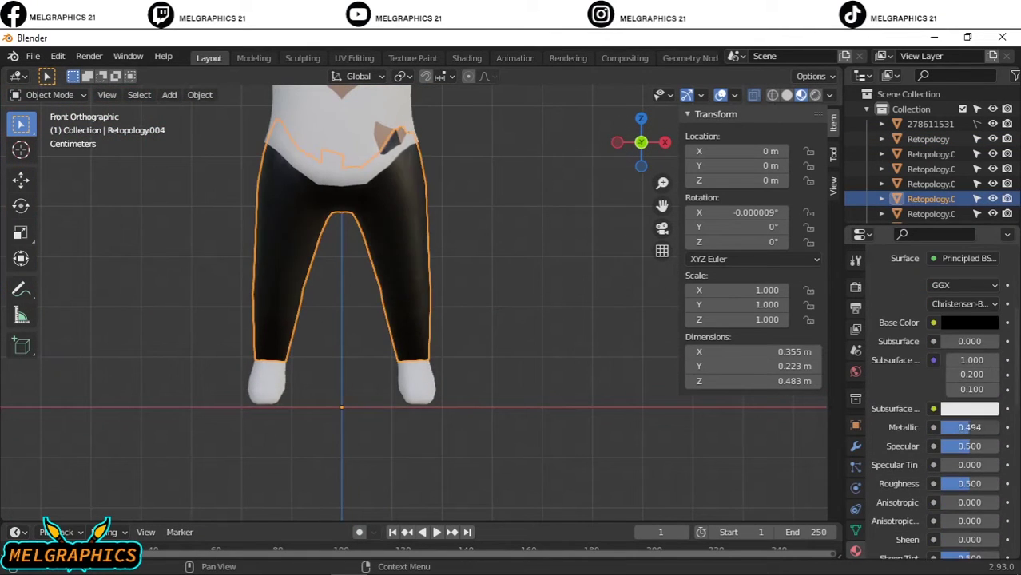
pyautogui.scroll(-3, 934, 384)
pyautogui.moveTo(978, 417); pyautogui.dragTo(958, 416)
pyautogui.hotkey('ctrl', 'c')
pyautogui.scroll(-1, 978, 417)
pyautogui.hotkey('ctrl', 'v')
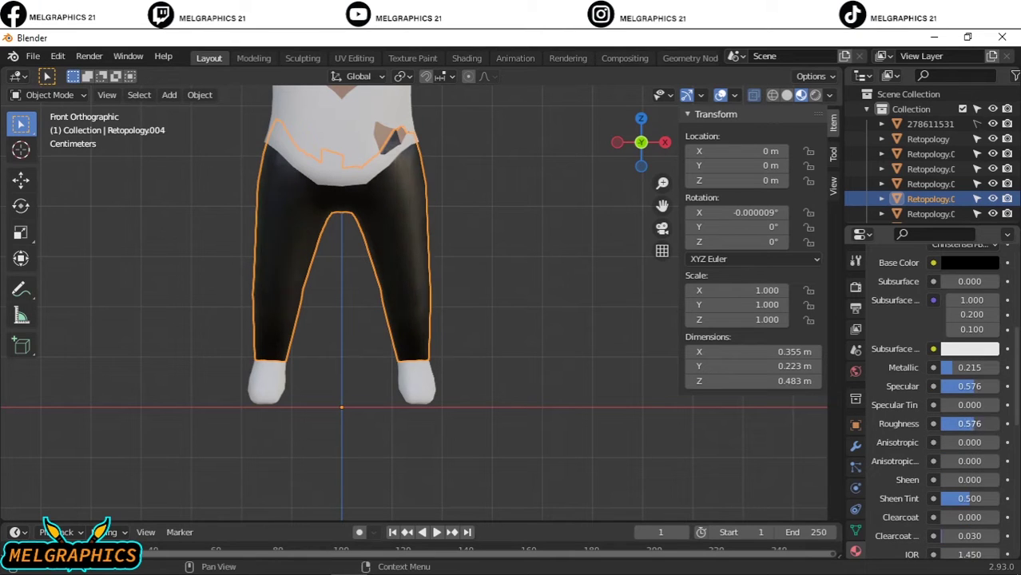
# Lower the shirt material's Metallic and set its clearcoat value to 0.524.
pyautogui.scroll(-3, 960, 419)
pyautogui.scroll(-2, 416, 303)
pyautogui.click(360, 303)
pyautogui.scroll(2, 359, 303)
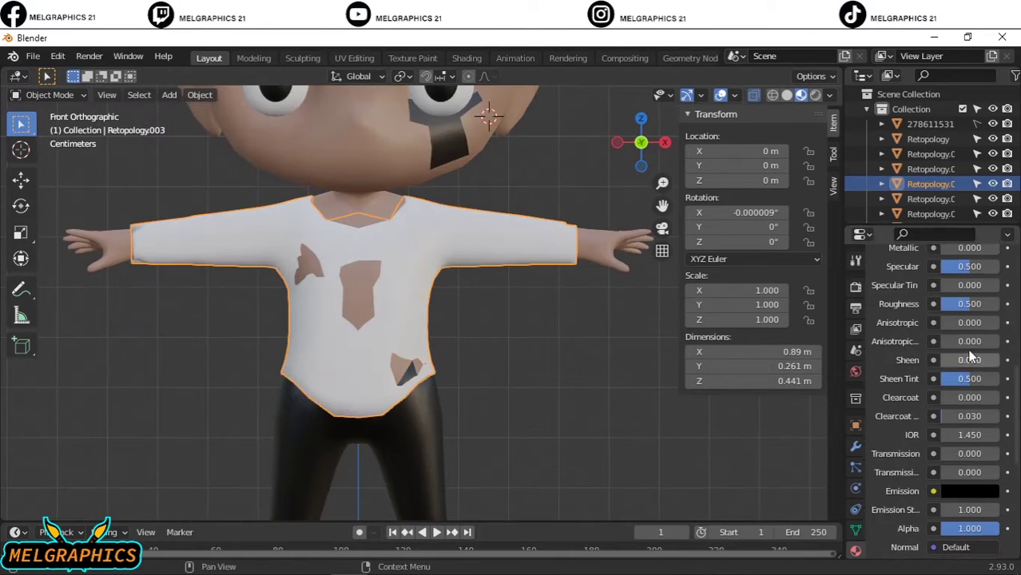
pyautogui.moveTo(966, 307); pyautogui.dragTo(956, 307)
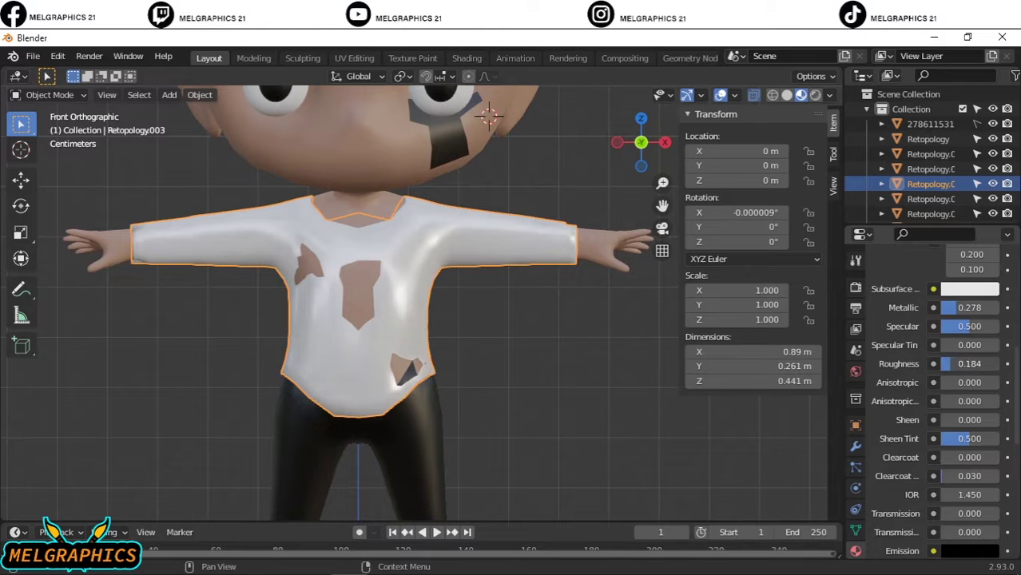
pyautogui.scroll(-3, 972, 367)
pyautogui.hotkey('ctrl', 'v')
pyautogui.scroll(-3, 968, 392)
pyautogui.scroll(-4, 507, 333)
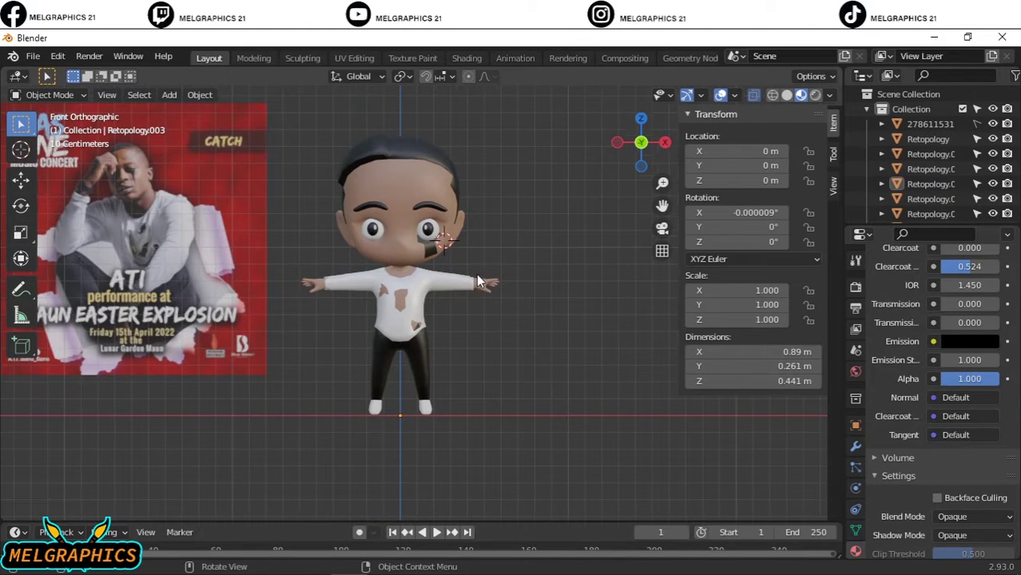
pyautogui.scroll(1, 472, 275)
# Select all of the body mesh in Edit Mode, then return to Object Mode.
pyautogui.press('a')
pyautogui.click(60, 94)
pyautogui.click(362, 214)
pyautogui.click(362, 214)
pyautogui.press('a')
pyautogui.click(60, 94)
pyautogui.click(55, 130)
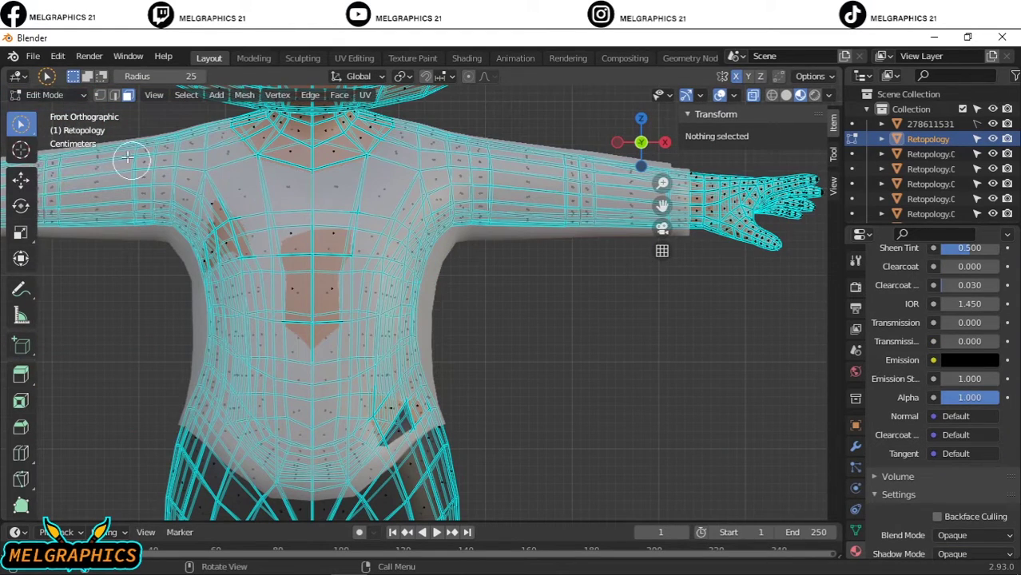
pyautogui.press('Tab')
# Select the eye-highlight sphere and zoom out to a top view of the character.
pyautogui.scroll(-1, 966, 447)
pyautogui.scroll(5, 985, 350)
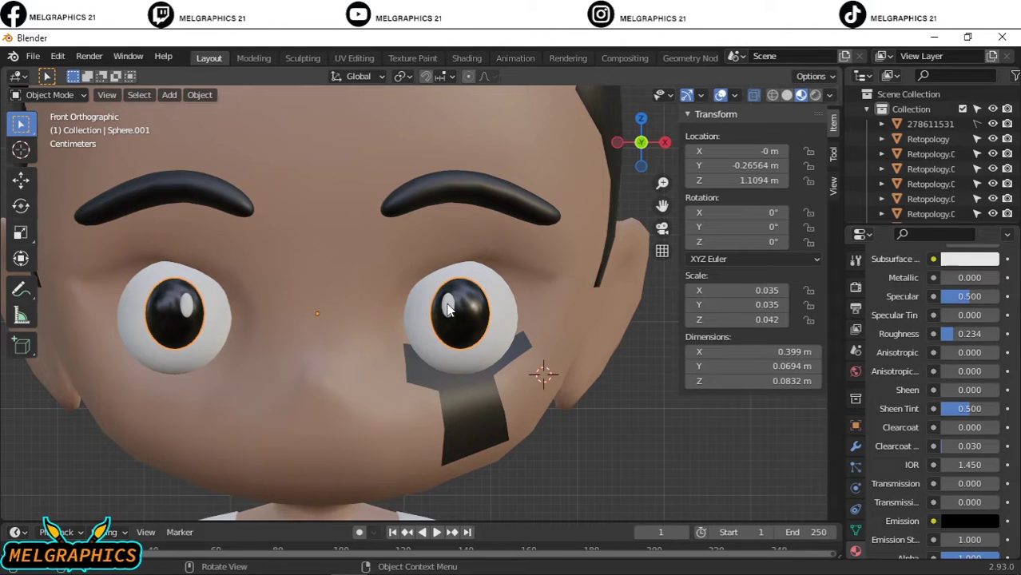
pyautogui.click(447, 305)
pyautogui.scroll(-3, 956, 495)
pyautogui.scroll(-7, 716, 436)
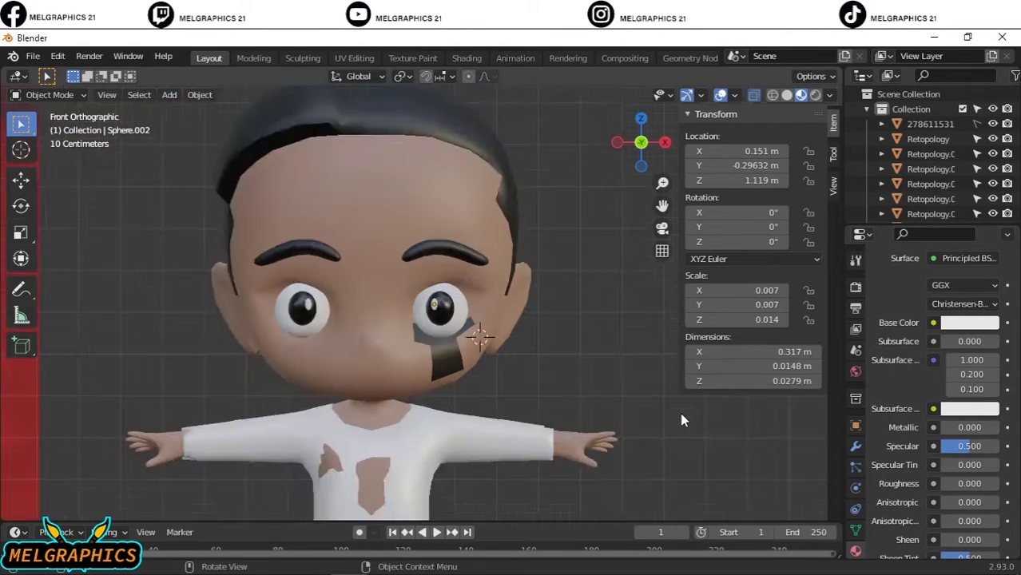
pyautogui.scroll(-3, 678, 417)
pyautogui.press('KP_7')
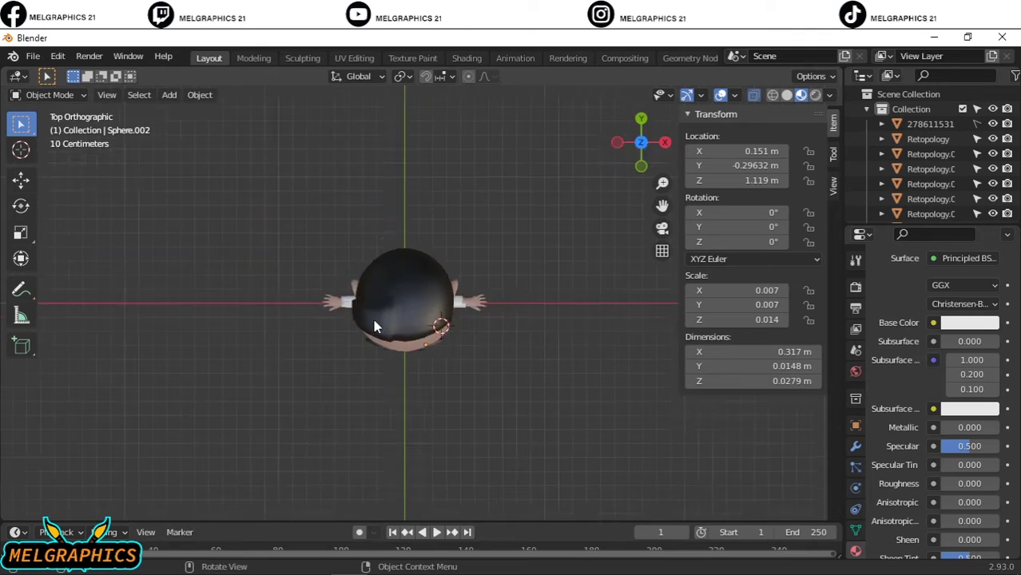
# Add an area light, lower it toward the floor, and duplicate it.
pyautogui.press('KP_3')
pyautogui.hotkey('shift', 'a')
pyautogui.click(415, 496)
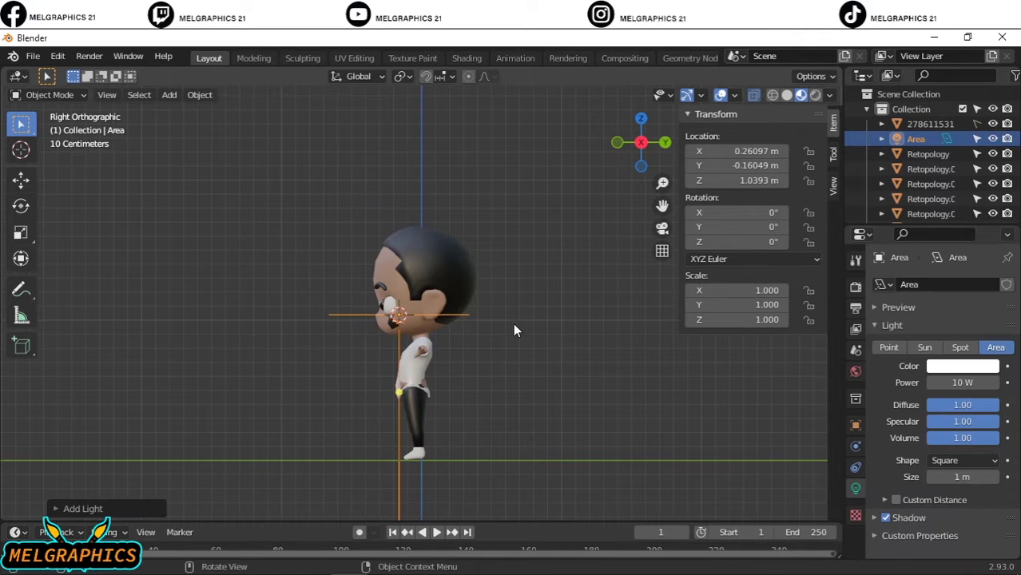
pyautogui.moveTo(398, 320); pyautogui.dragTo(398, 352)
pyautogui.press('Return')
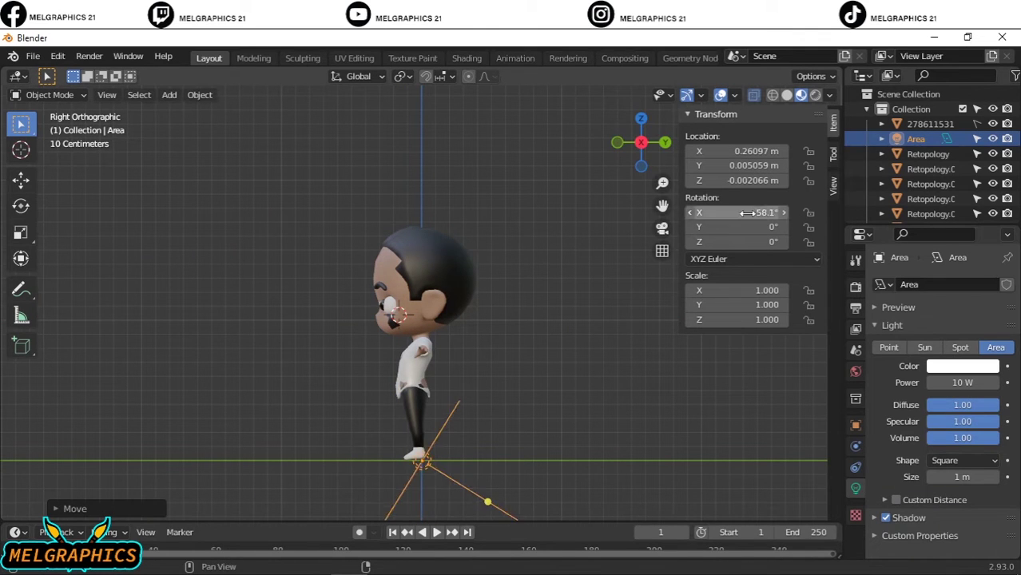
pyautogui.hotkey('shift', 'd')
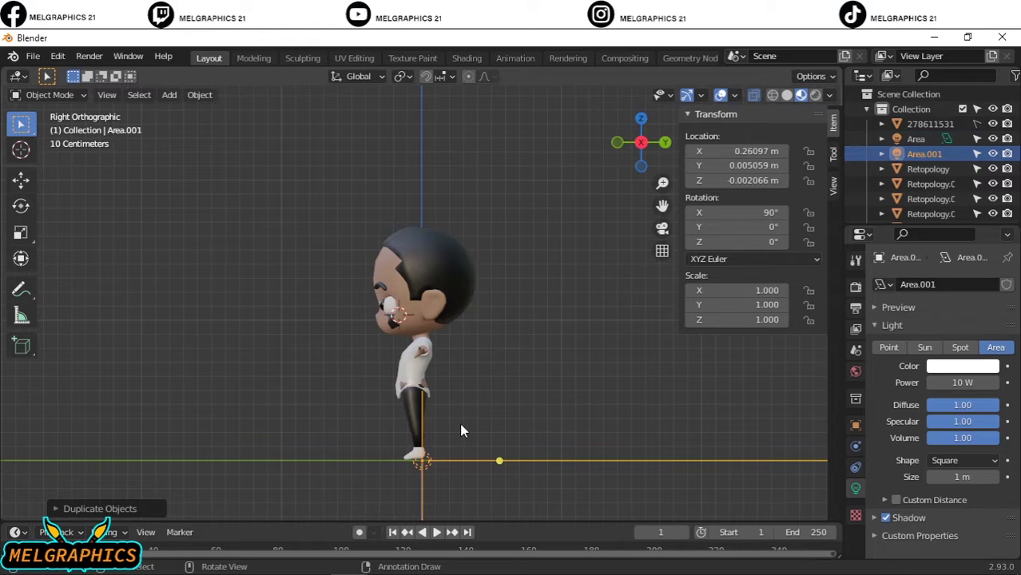
pyautogui.press('KP_1')
pyautogui.press('g')
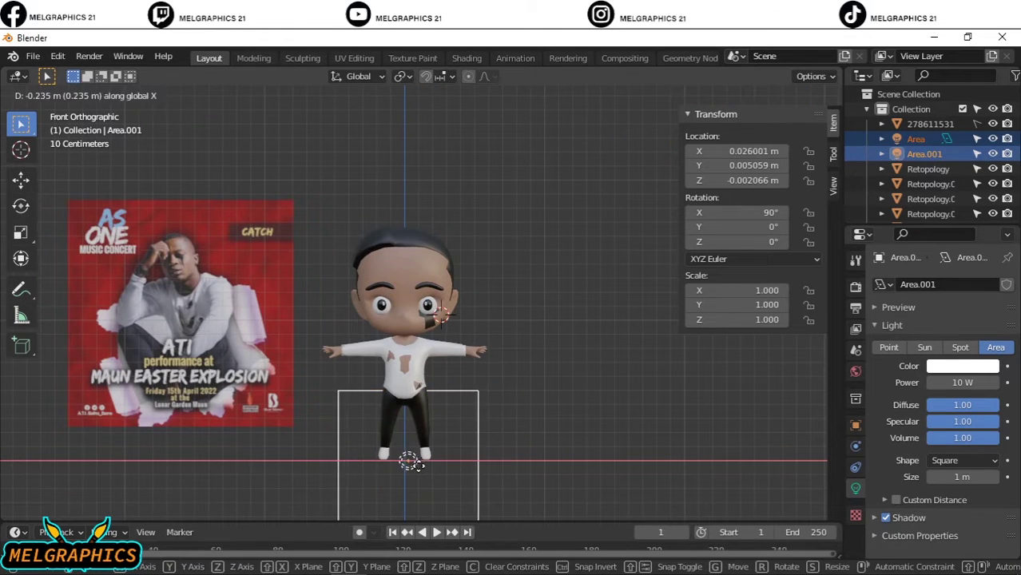
pyautogui.press('Escape')
# Move the duplicated light along X to the front-left of the character.
pyautogui.scroll(-4, 491, 428)
pyautogui.press('KP_7')
pyautogui.scroll(4, 506, 397)
pyautogui.press('g')
pyautogui.press('x')
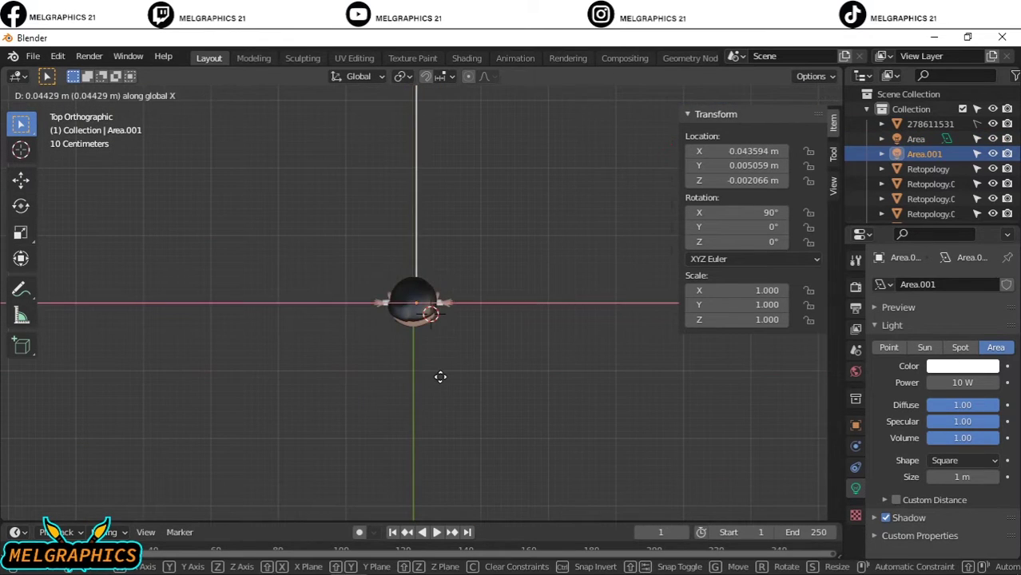
pyautogui.click(427, 420)
pyautogui.press('g')
pyautogui.press('x')
pyautogui.click(396, 442)
# Raise the front-left area light vertically to chest height.
pyautogui.press('KP_3')
pyautogui.press('KP_1')
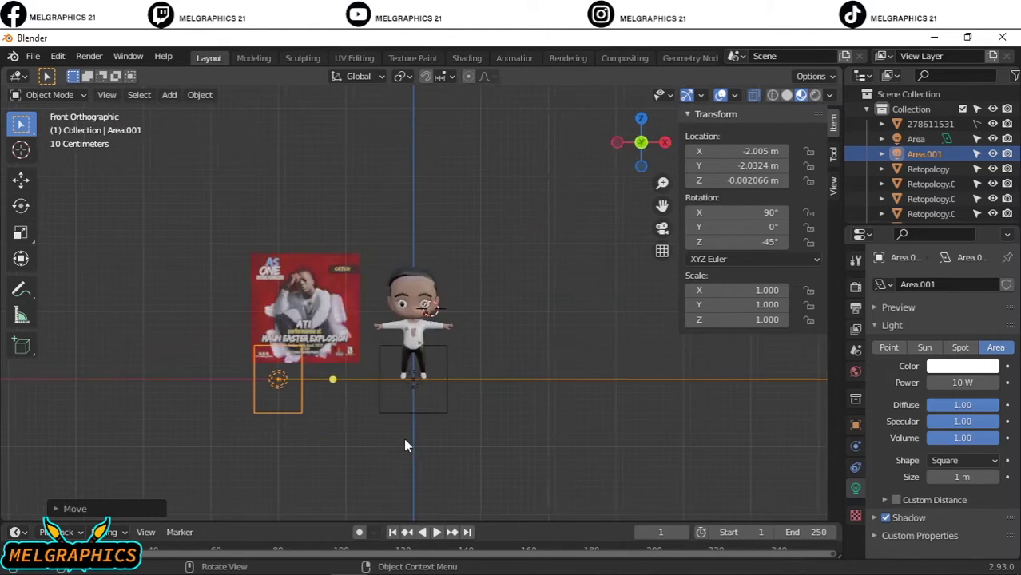
pyautogui.press('KP_3')
pyautogui.press('g')
pyautogui.press('z')
pyautogui.click(307, 347)
pyautogui.press('KP_7')
pyautogui.moveTo(553, 359); pyautogui.dragTo(551, 201, button='middle')
# Delete the original light and place a 45°-rotated duplicate at the character's front-right.
pyautogui.click(388, 368)
pyautogui.press('Delete')
pyautogui.click(221, 331)
pyautogui.hotkey('shift', 'd')
pyautogui.rightClick(352, 328)
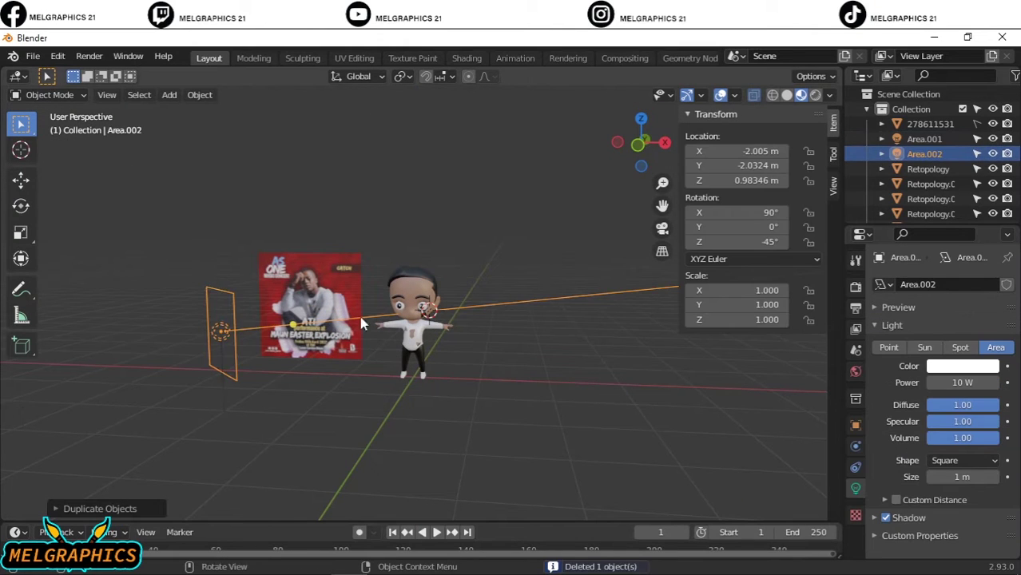
pyautogui.write('5')
pyautogui.press('Return')
pyautogui.press('KP_7')
pyautogui.press('g')
pyautogui.press('x')
pyautogui.click(582, 433)
# Add a camera to the scene.
pyautogui.press('KP_1')
pyautogui.hotkey('shift', 'a')
pyautogui.click(421, 314)
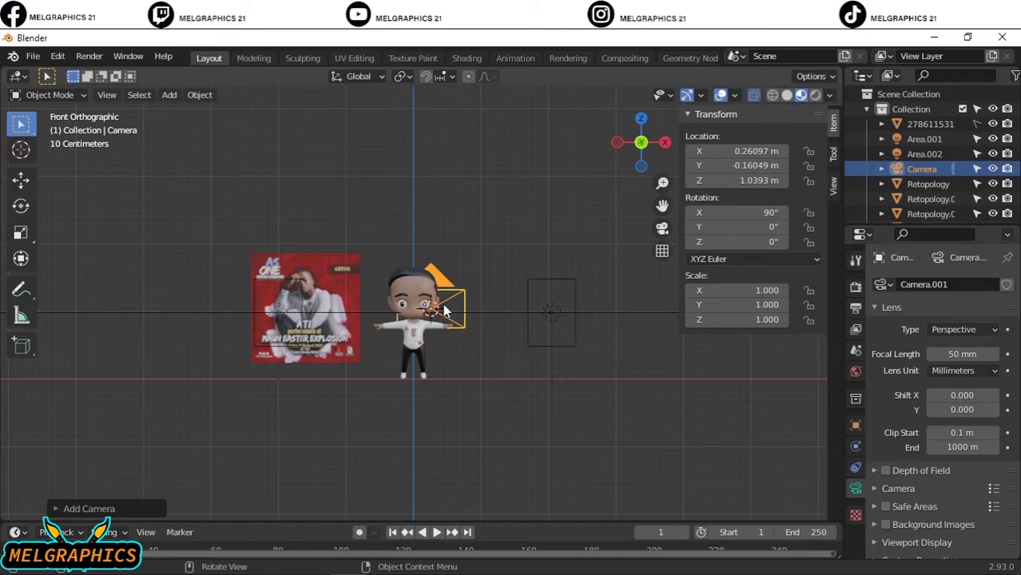
# Move the camera along Y so it stands in front of the character.
pyautogui.press('KP_3')
pyautogui.press('g')
pyautogui.press('y')
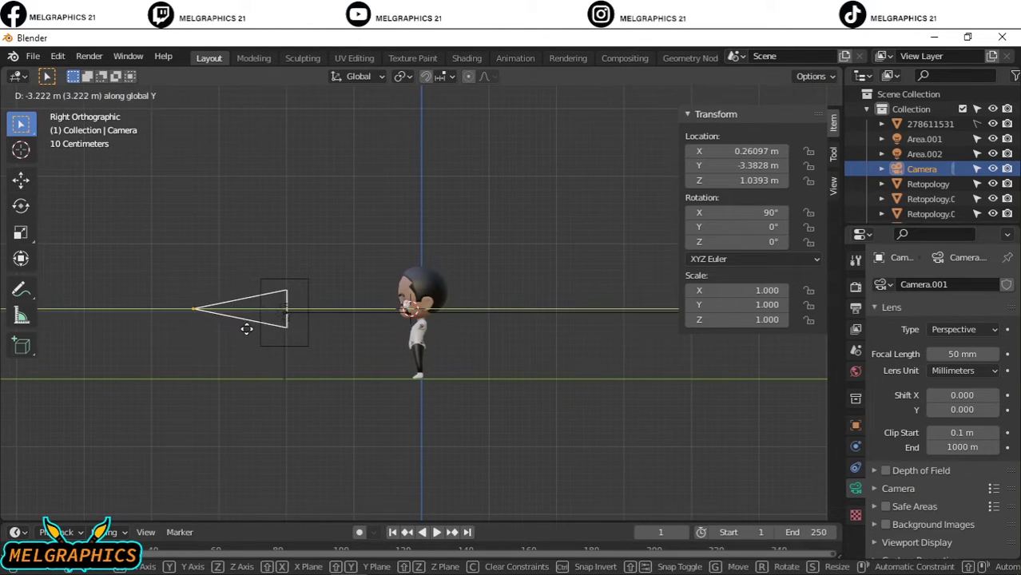
pyautogui.click(239, 331)
pyautogui.press('KP_1')
pyautogui.press('KP_7')
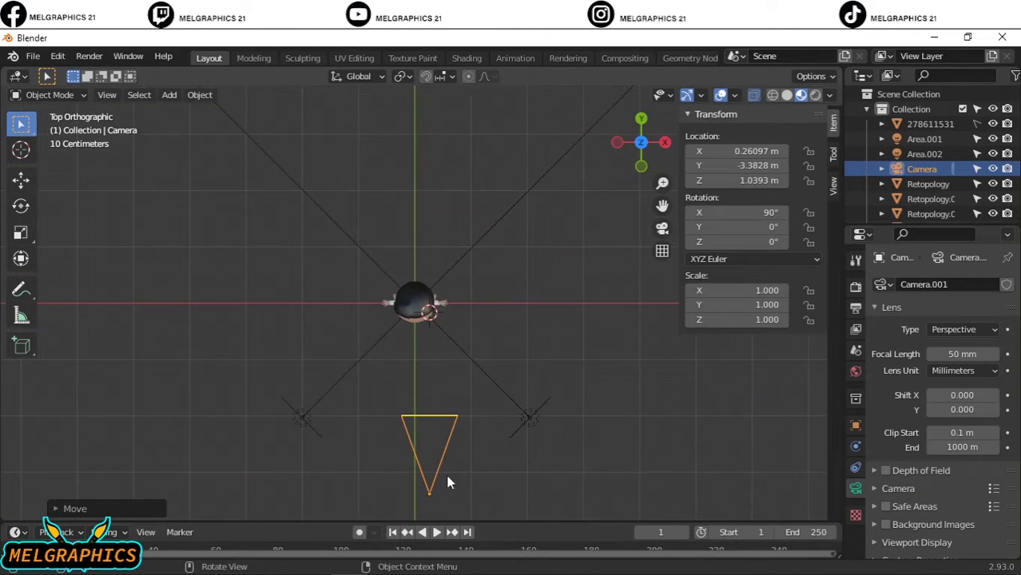
pyautogui.press('g')
pyautogui.press('x')
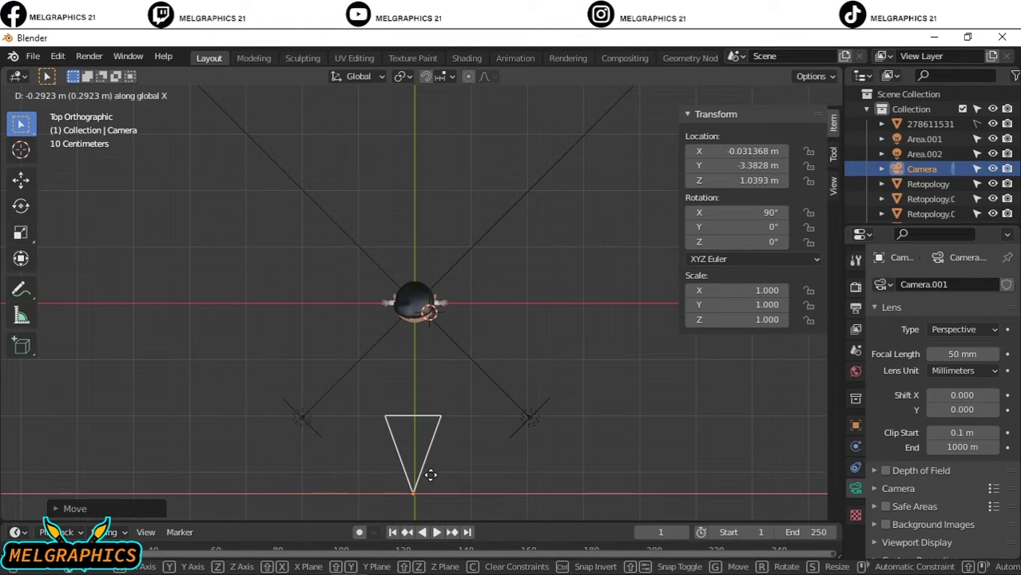
pyautogui.press('Escape')
# Look through the camera, adjust the focal length and set Shift Y to -0.070.
pyautogui.press('KP_0')
pyautogui.scroll(-2, 435, 405)
pyautogui.moveTo(523, 387); pyautogui.dragTo(406, 238, button='middle')
pyautogui.press('KP_0')
pyautogui.moveTo(962, 354); pyautogui.dragTo(934, 353)
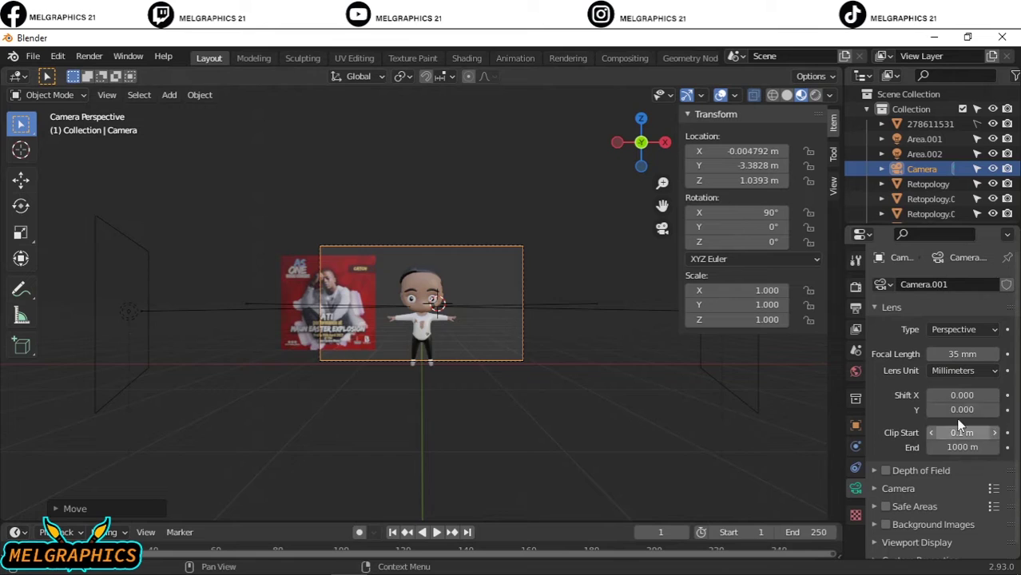
pyautogui.moveTo(961, 409); pyautogui.dragTo(950, 409)
pyautogui.moveTo(961, 354); pyautogui.dragTo(968, 354)
# Bring the camera closer along Y and set the focal length to 34 mm.
pyautogui.moveTo(511, 359); pyautogui.dragTo(541, 390, button='middle')
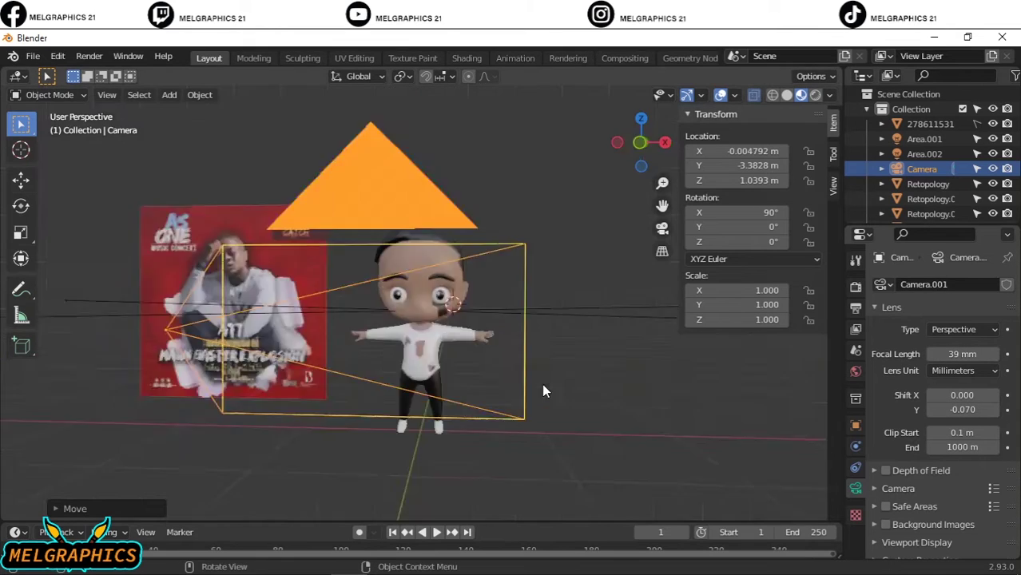
pyautogui.press('KP_3')
pyautogui.press('g')
pyautogui.press('y')
pyautogui.press('Return')
pyautogui.press('KP_0')
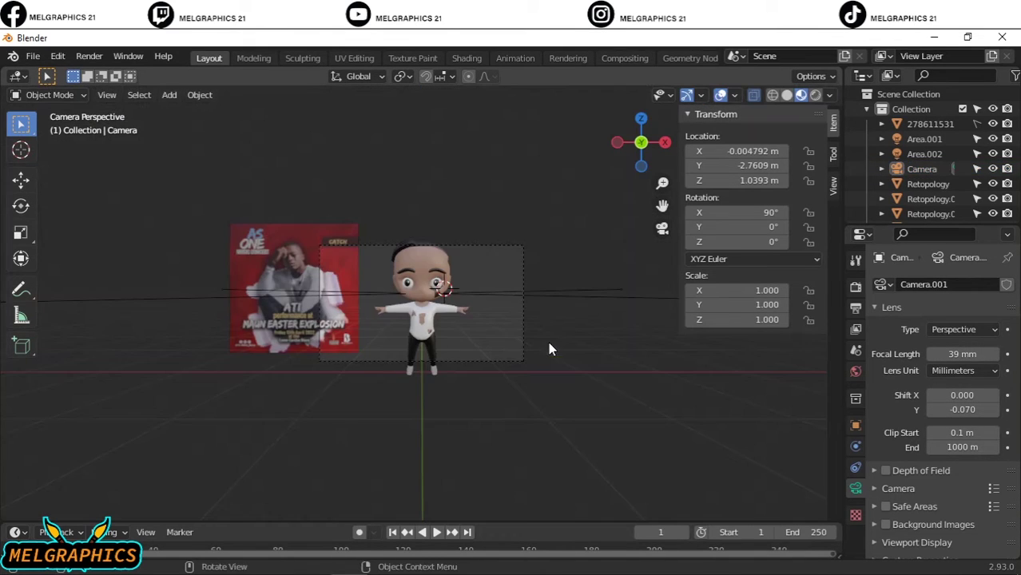
pyautogui.moveTo(961, 353); pyautogui.dragTo(942, 354)
# Import the 7.68 m Cyclorama backdrop model behind the character.
pyautogui.click(638, 432)
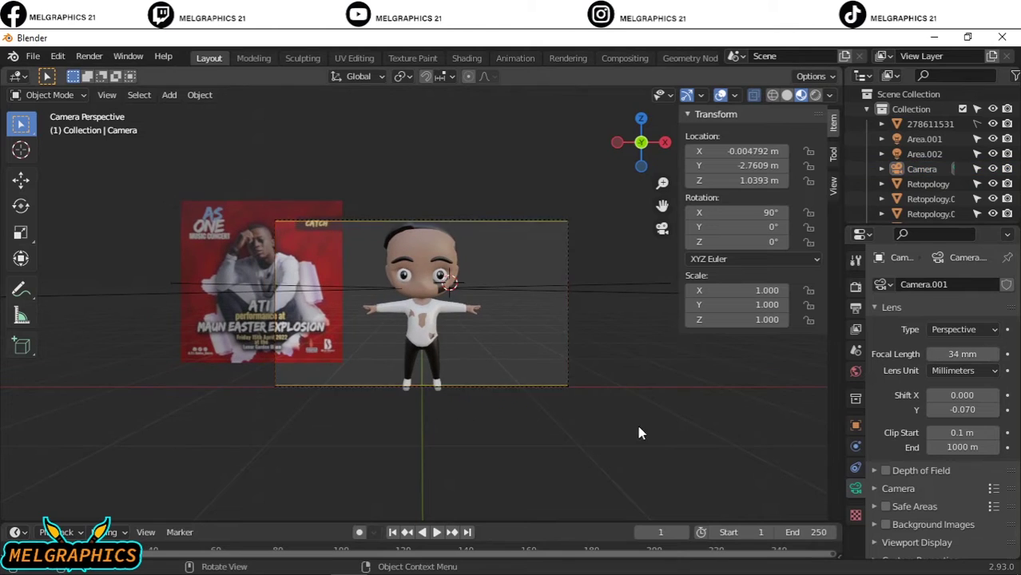
pyautogui.click(33, 56)
pyautogui.click(741, 515)
# Scale down the imported backdrop and give it a bright red base colour.
pyautogui.press('s')
pyautogui.click(15, 490)
pyautogui.click(854, 516)
pyautogui.click(969, 519)
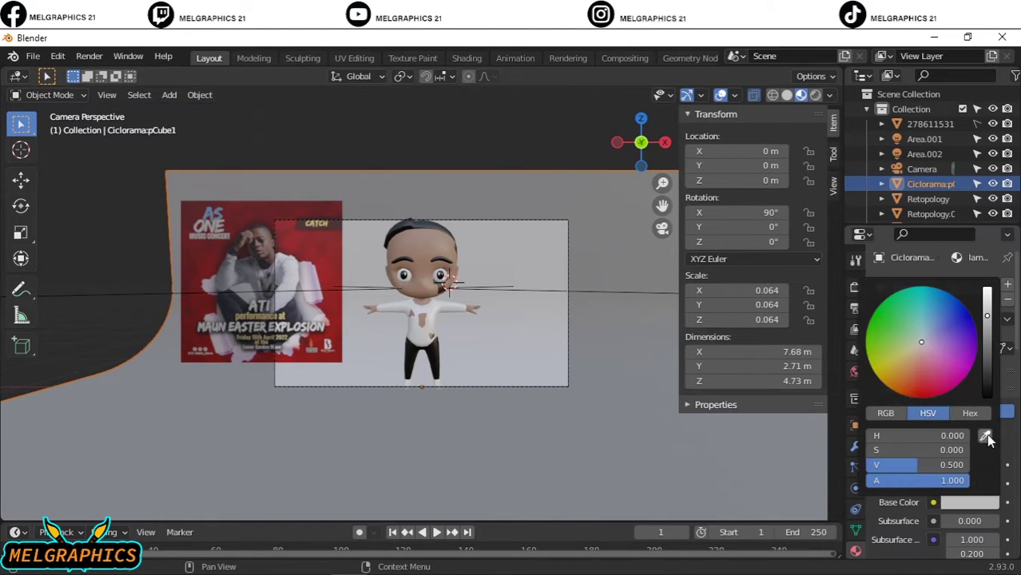
pyautogui.click(970, 336)
pyautogui.click(969, 502)
pyautogui.moveTo(940, 393); pyautogui.dragTo(986, 334)
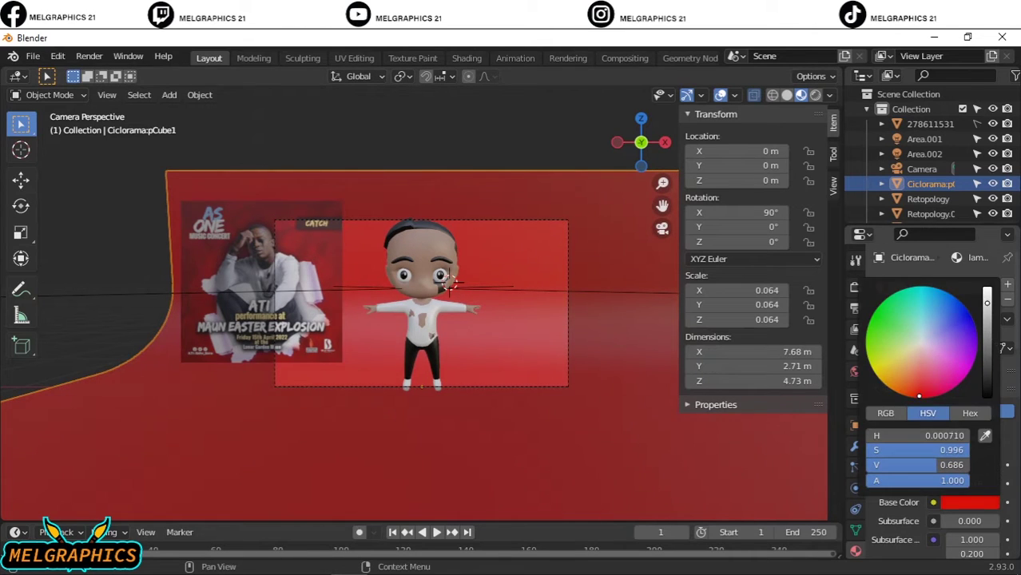
# Nudge the camera framing down slightly and preview the scene with full lighting.
pyautogui.click(921, 168)
pyautogui.moveTo(962, 409)
pyautogui.mouseDown()
pyautogui.moveTo(935, 408)
pyautogui.moveTo(946, 409)
pyautogui.mouseUp()
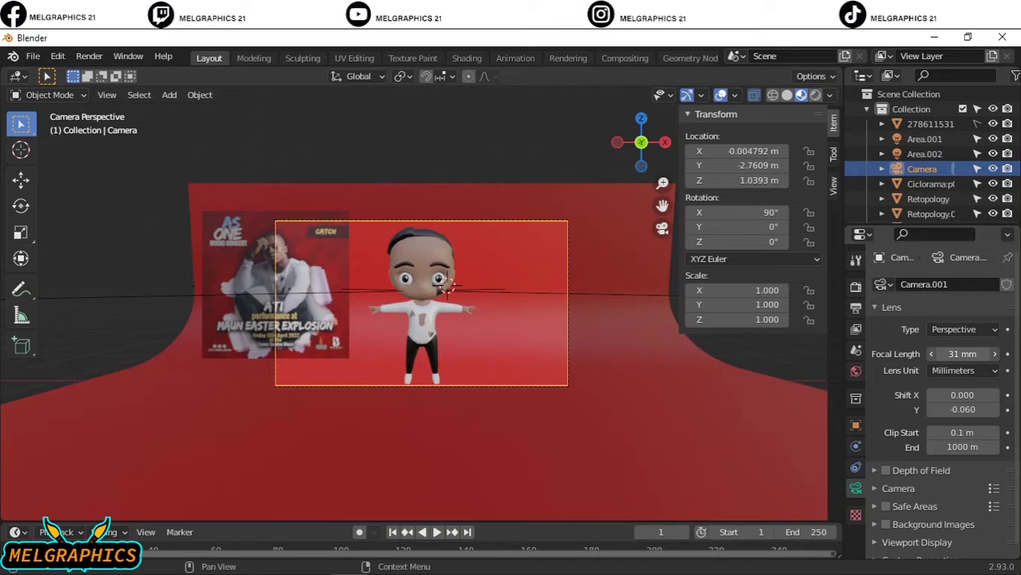
pyautogui.click(468, 201)
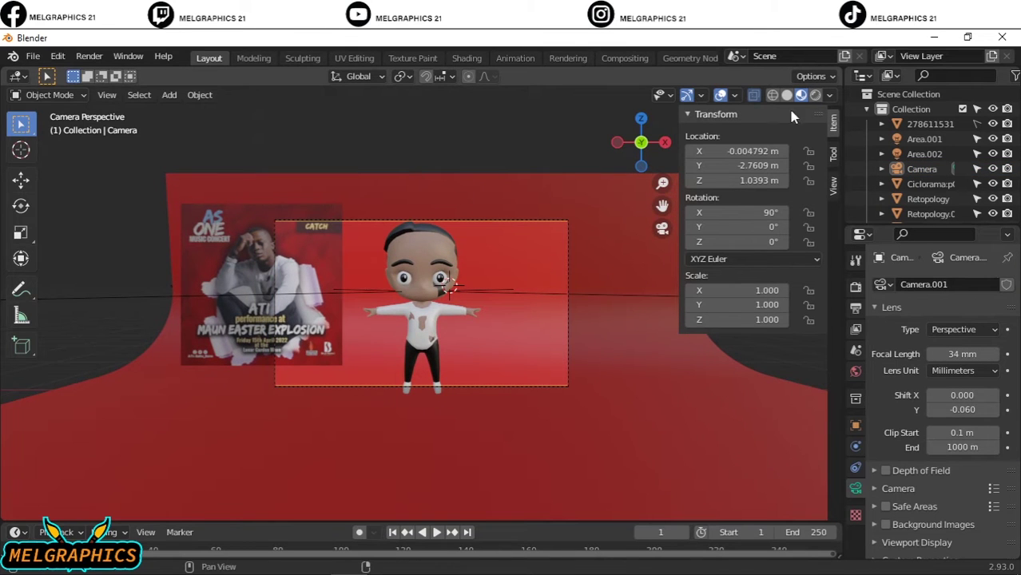
pyautogui.click(815, 95)
# Raise the right-side area light's power to 60 W.
pyautogui.click(135, 302)
pyautogui.click(973, 383)
pyautogui.write('60')
pyautogui.press('Return')
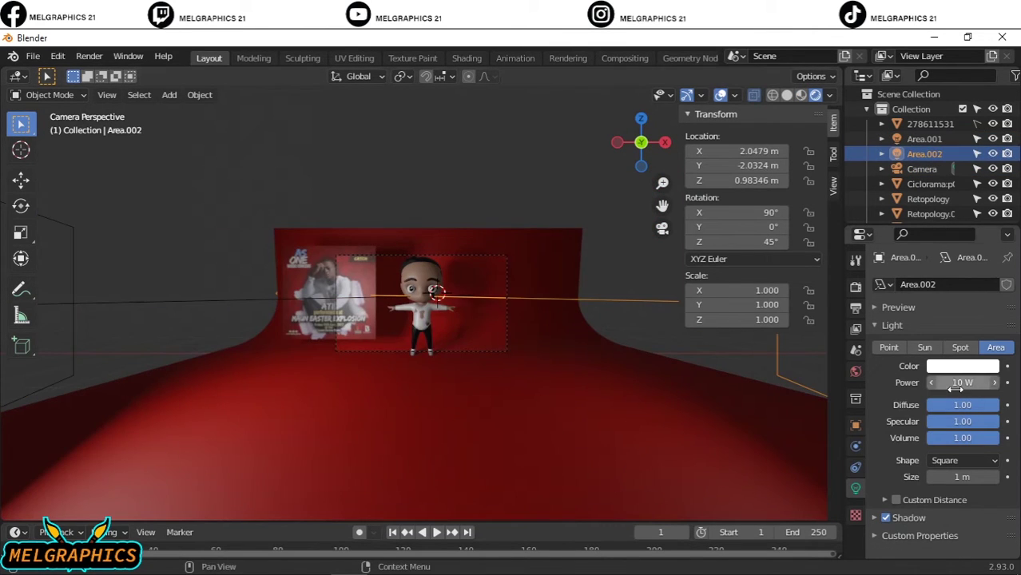
pyautogui.scroll(5, 420, 320)
pyautogui.scroll(2, 421, 320)
# From the side view, add another area light rotated 90 degrees on X.
pyautogui.press('KP_3')
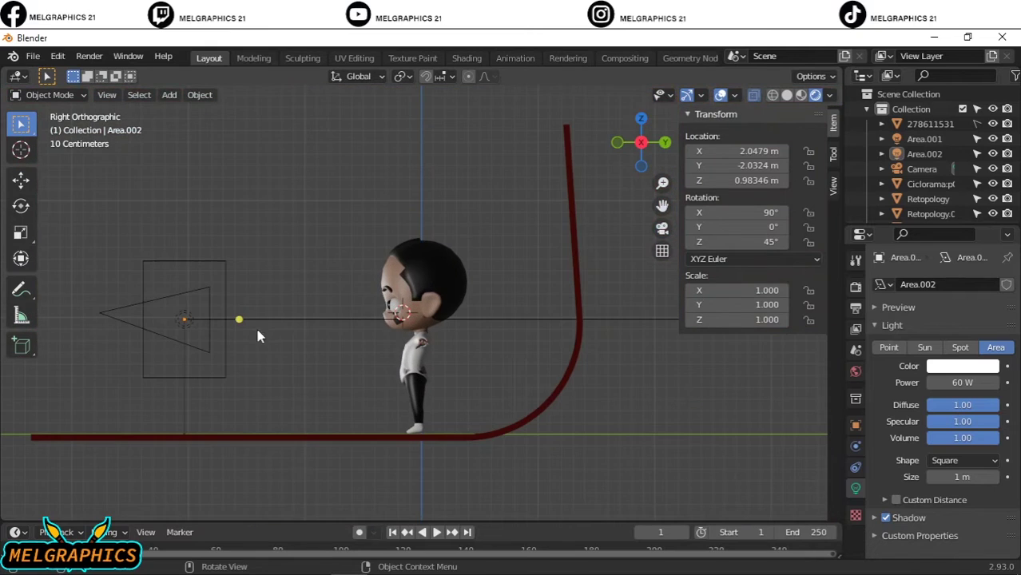
pyautogui.rightClick(422, 452)
pyautogui.rightClick(204, 318)
pyautogui.rightClick(404, 313)
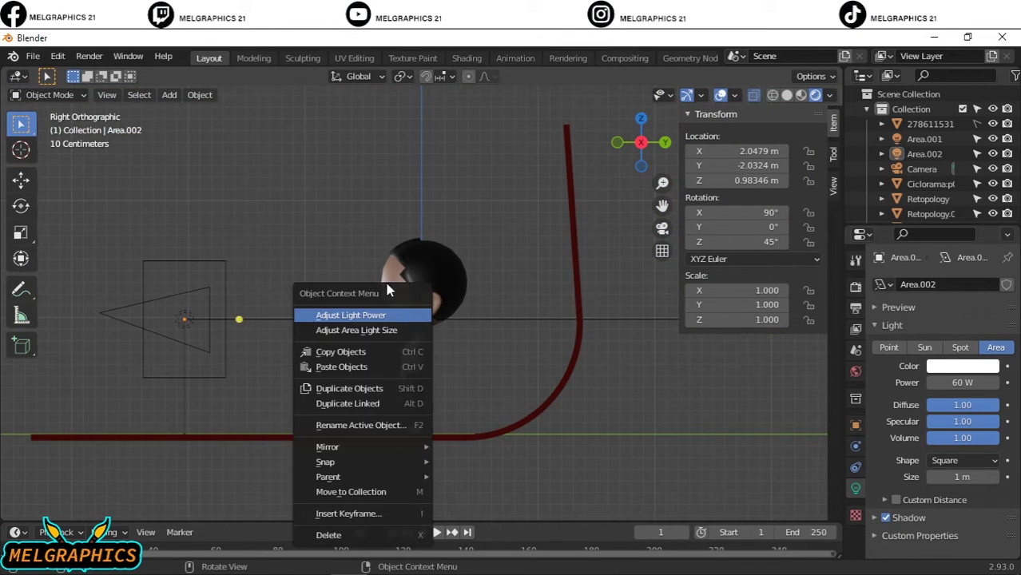
pyautogui.hotkey('shift', 'a')
pyautogui.click(513, 402)
pyautogui.click(743, 213)
pyautogui.write('90')
pyautogui.press('Return')
# Position the new area light behind the character, centred along the X axis.
pyautogui.press('g')
pyautogui.click(492, 346)
pyautogui.press('KP_7')
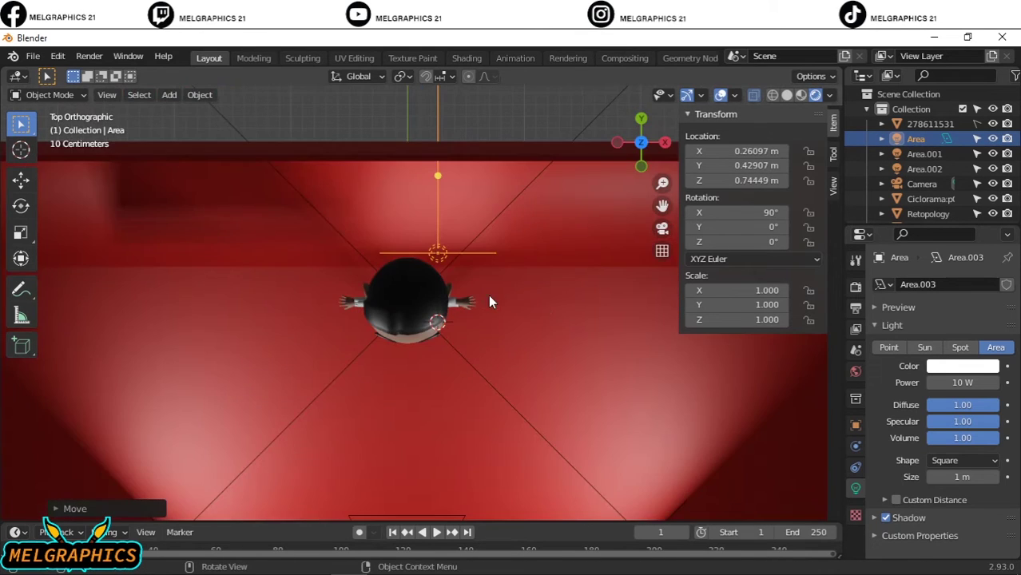
pyautogui.press('KP_0')
pyautogui.press('g')
pyautogui.press('x')
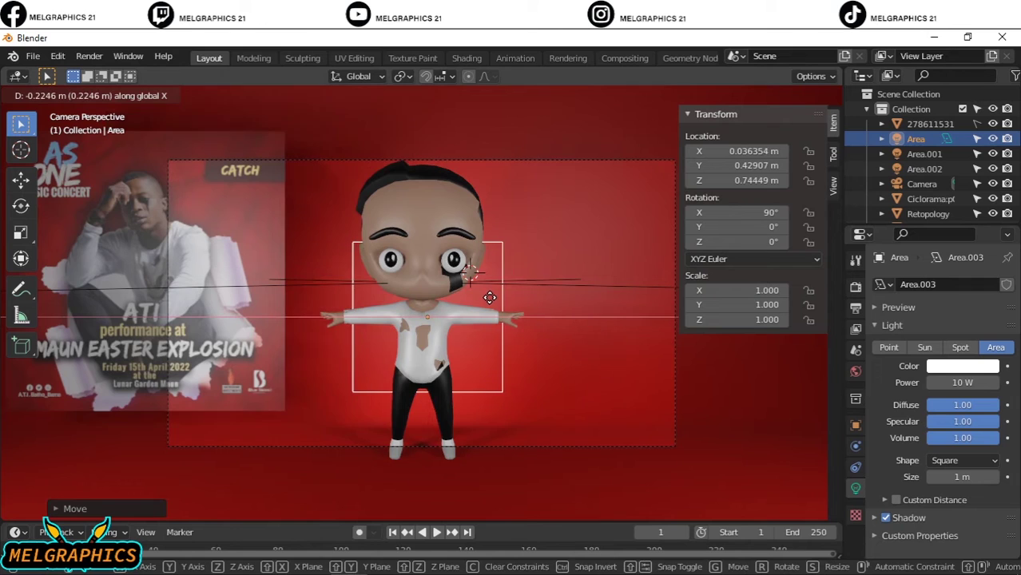
pyautogui.click(488, 297)
pyautogui.scroll(-2, 486, 297)
# Render the current frame with F12, inspect the result, then close the render window.
pyautogui.click(88, 56)
pyautogui.click(124, 72)
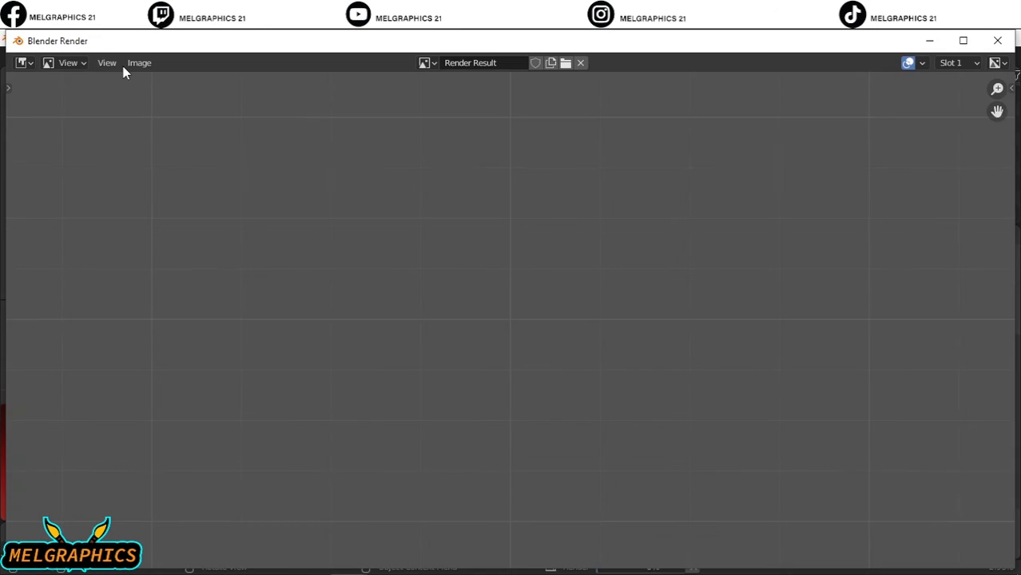
pyautogui.scroll(3, 625, 340)
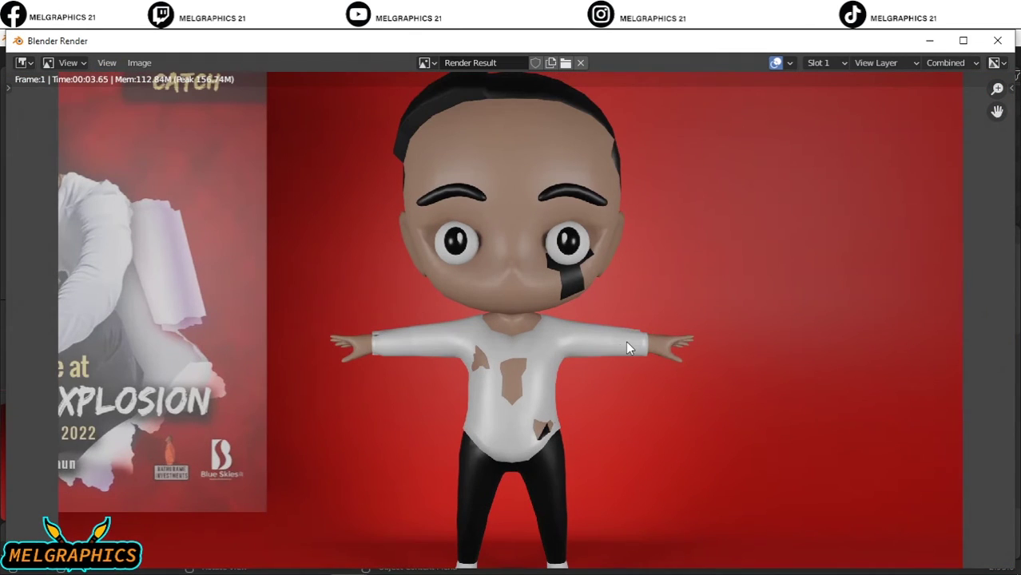
pyautogui.scroll(-2, 599, 274)
pyautogui.click(997, 40)
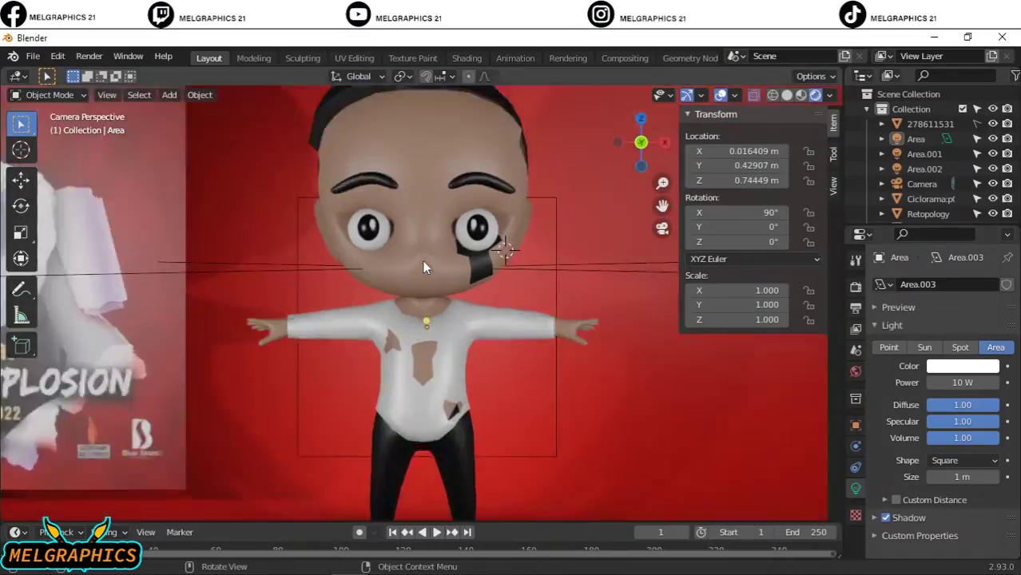